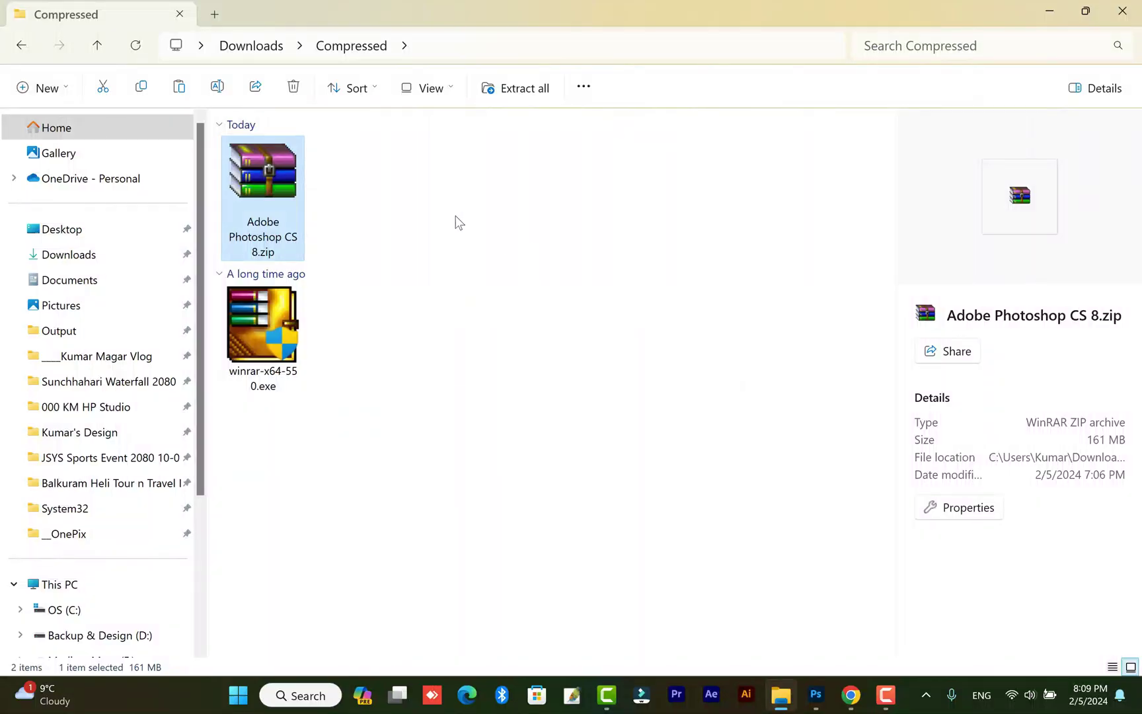
# Bring Photoshop to the front and view the Facebook Story archive image
pyautogui.moveTo(456, 191); pyautogui.dragTo(261, 223)
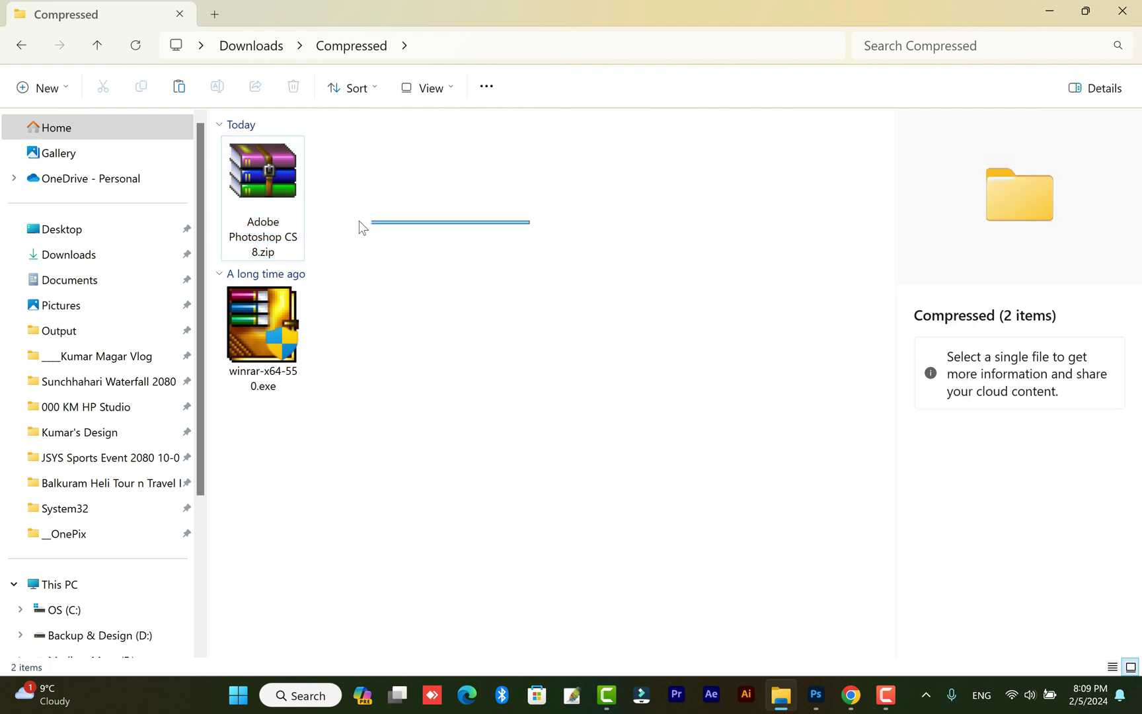
pyautogui.moveTo(530, 229); pyautogui.dragTo(277, 224)
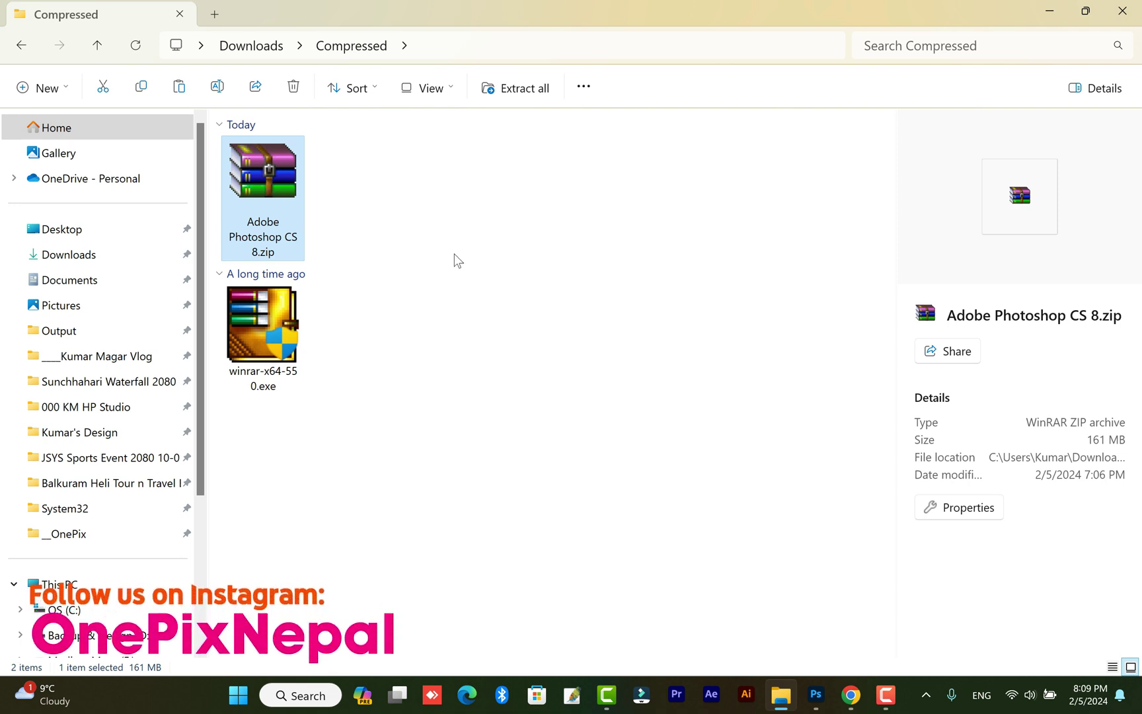
pyautogui.moveTo(478, 181); pyautogui.dragTo(275, 241)
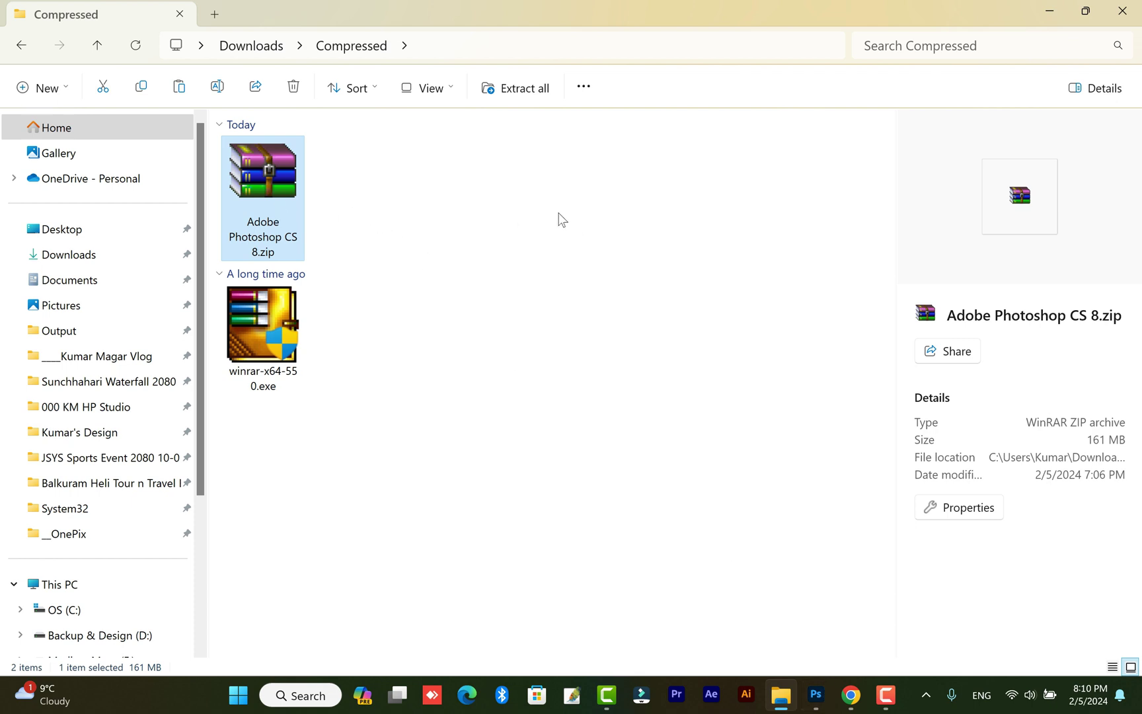
pyautogui.moveTo(593, 185); pyautogui.dragTo(274, 241)
pyautogui.moveTo(460, 230); pyautogui.dragTo(294, 238)
pyautogui.click(815, 694)
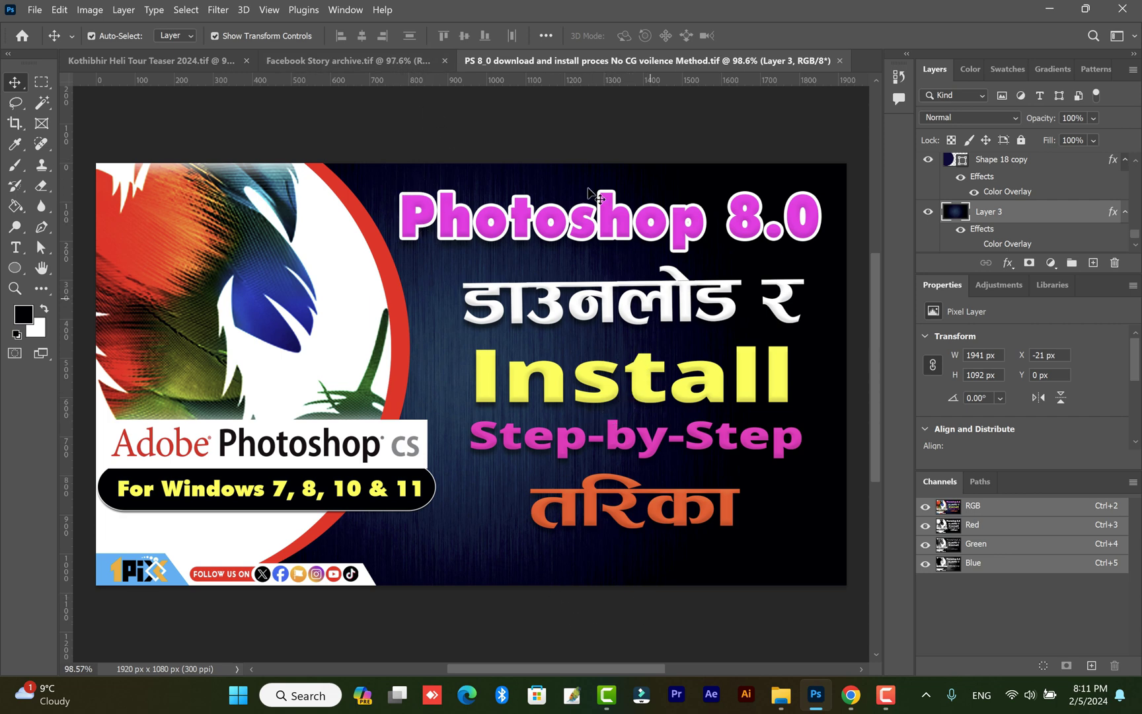
pyautogui.click(359, 64)
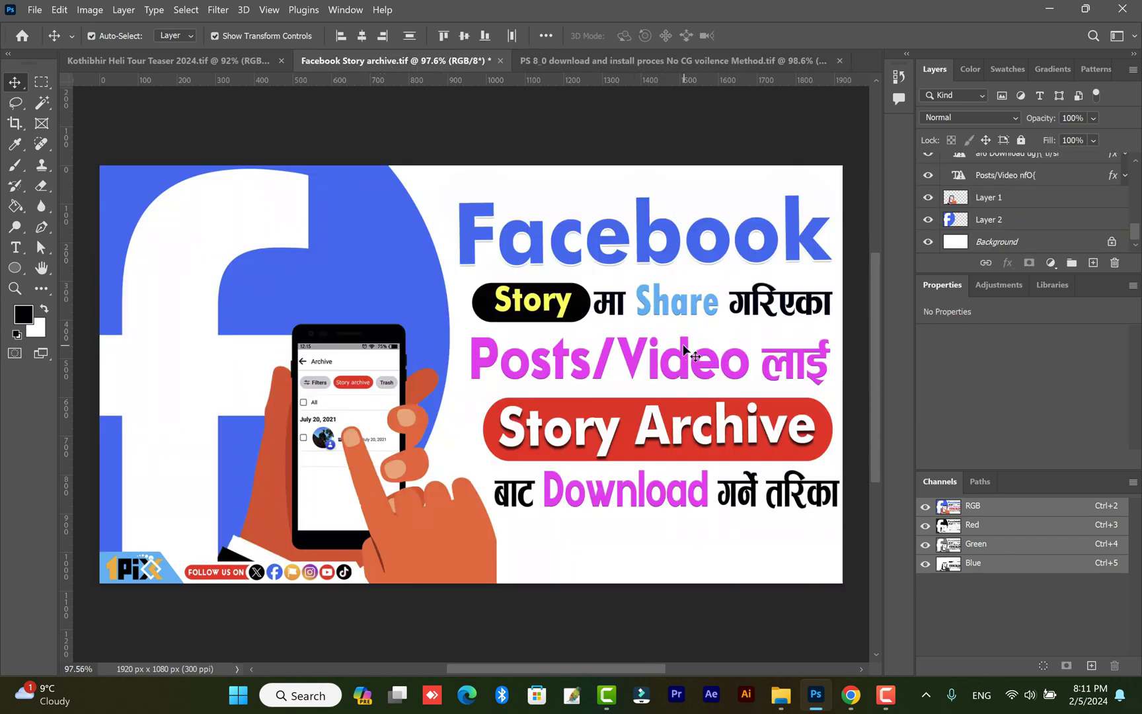
# Switch to the Kothibhir Heli Tour Teaser poster and scroll around it
pyautogui.click(200, 65)
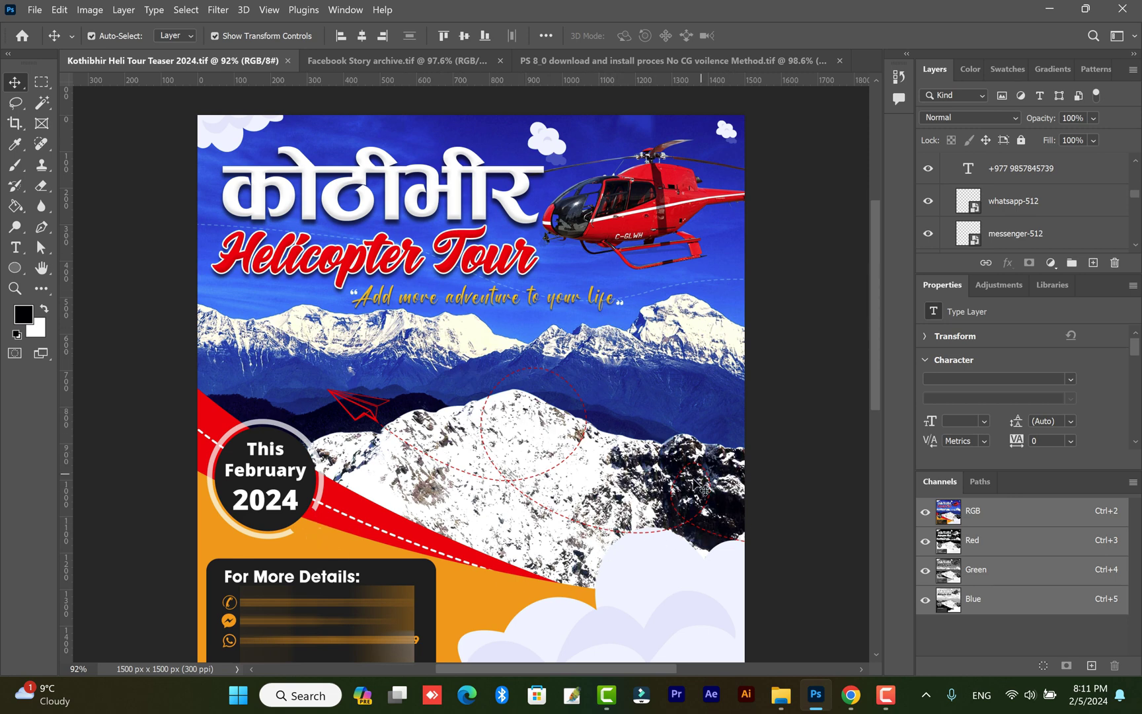
pyautogui.scroll(-3, 705, 490)
pyautogui.scroll(2, 704, 489)
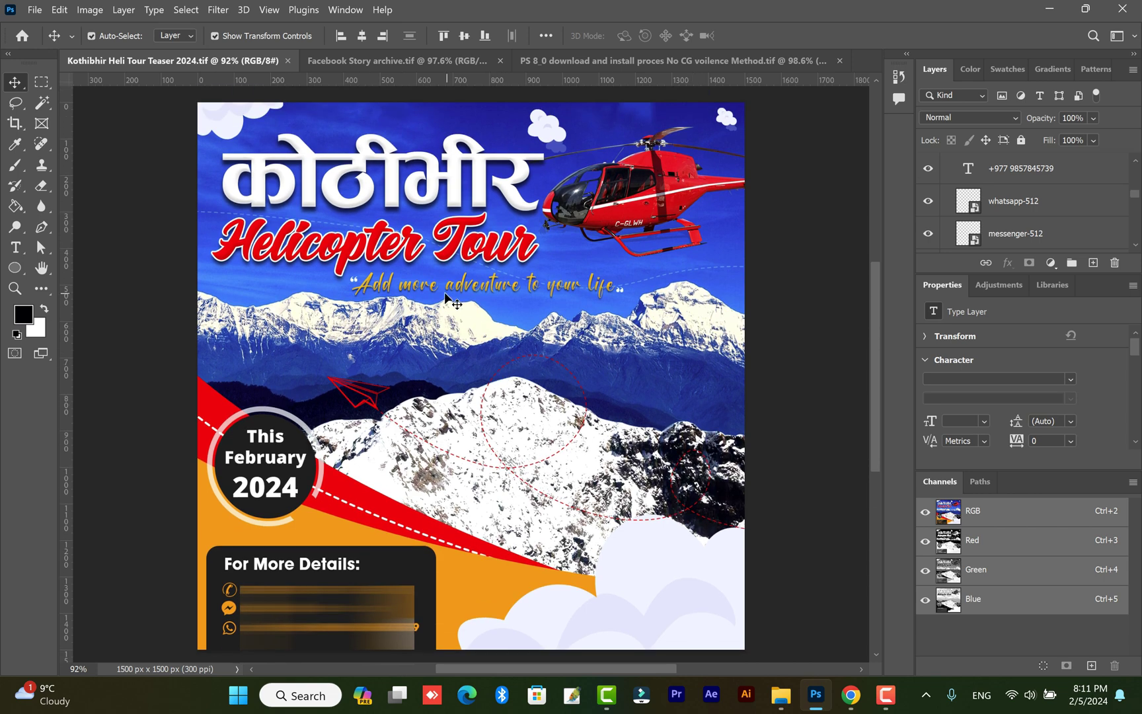
pyautogui.hscroll(-2, 444, 318)
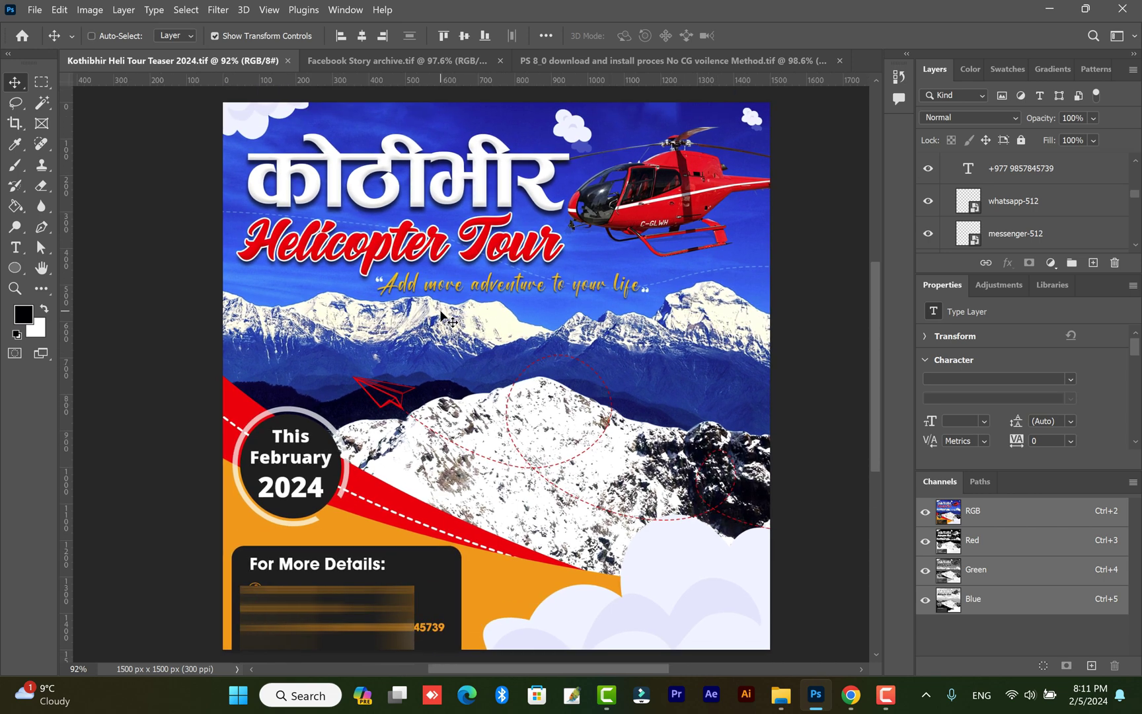
pyautogui.scroll(3, 499, 291)
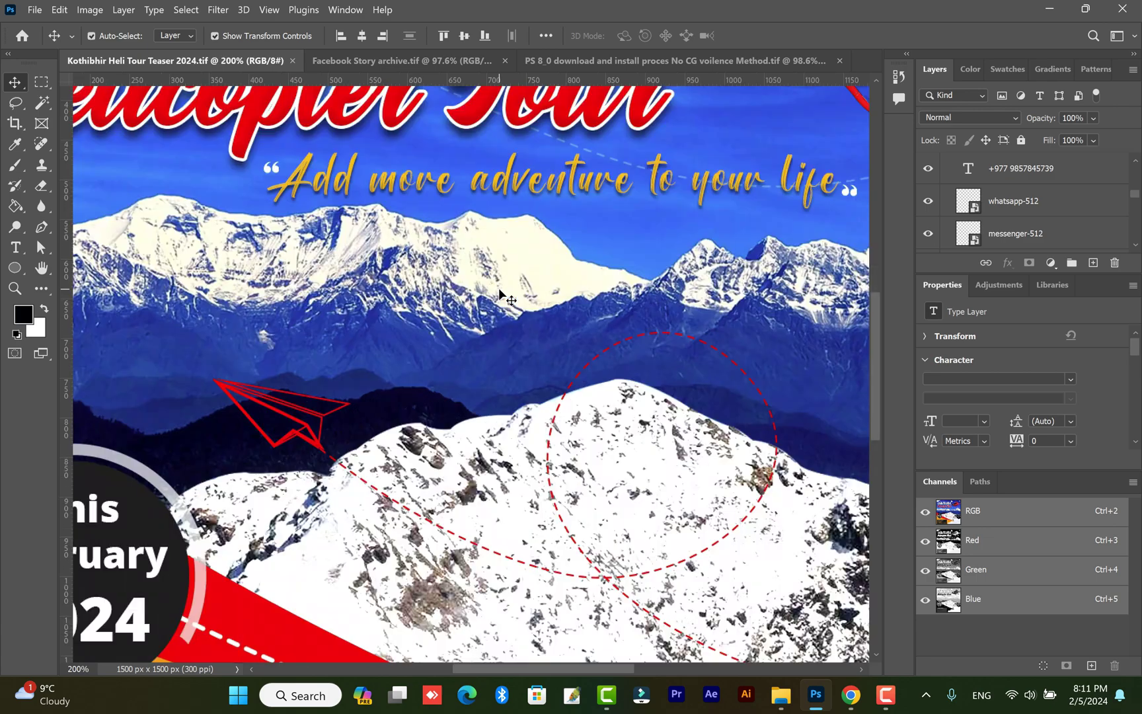
pyautogui.scroll(5, 504, 290)
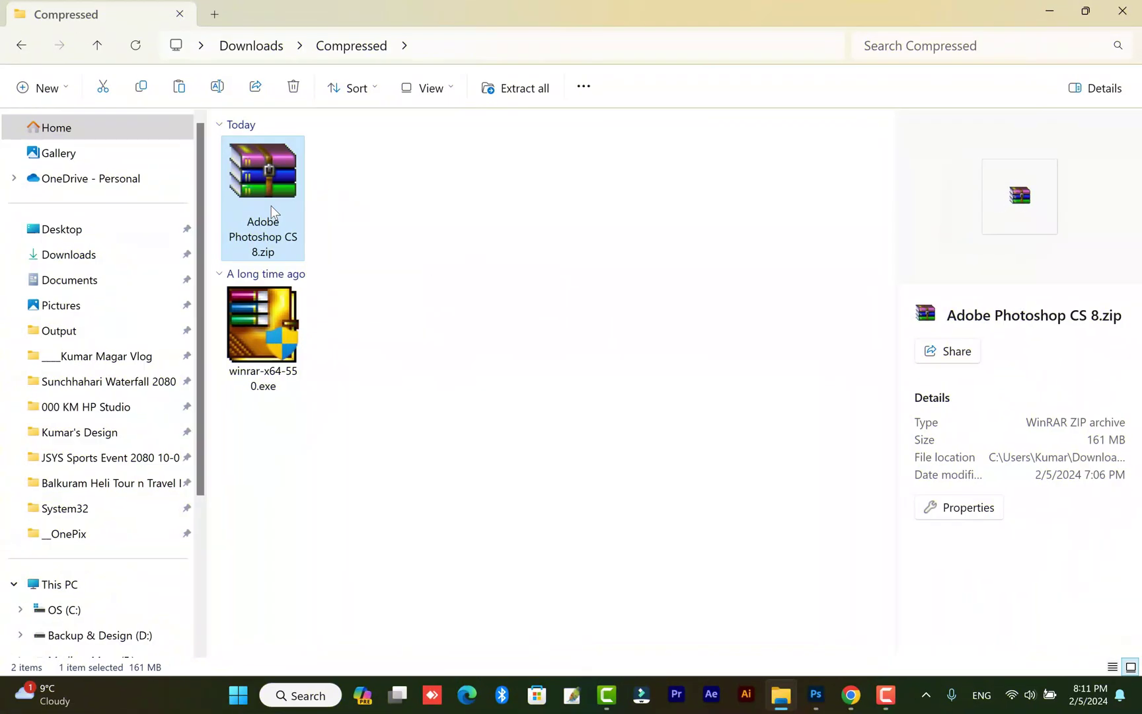
pyautogui.click(588, 187)
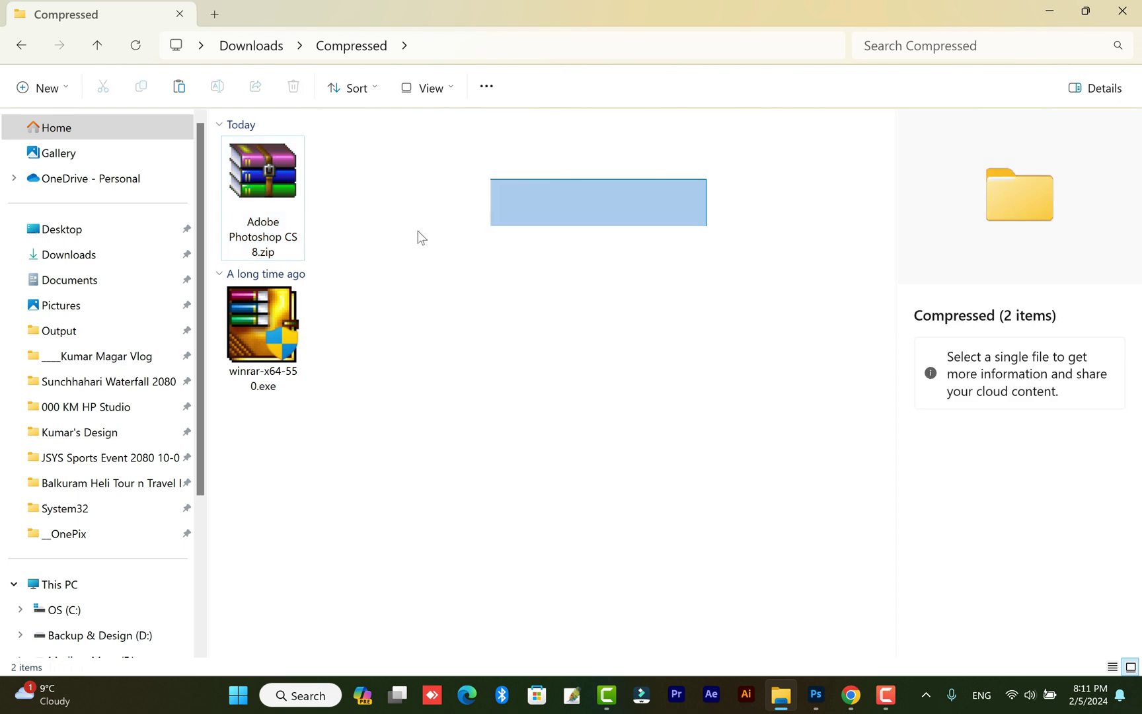
pyautogui.moveTo(708, 178); pyautogui.dragTo(230, 246)
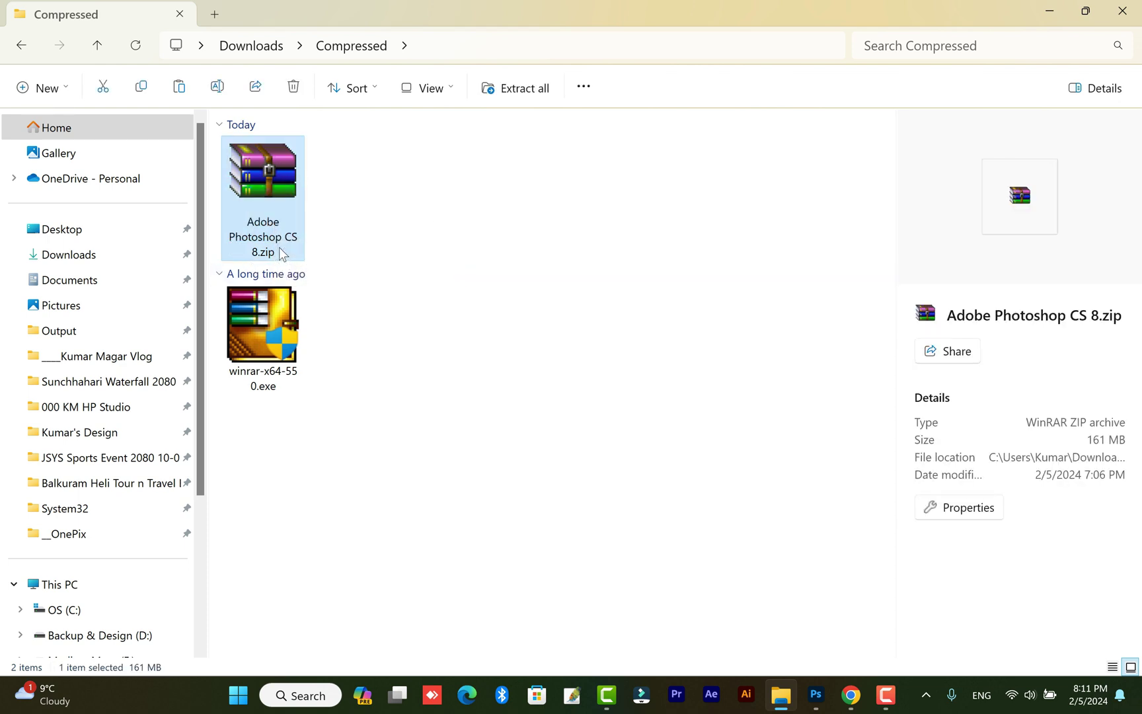
pyautogui.click(272, 327)
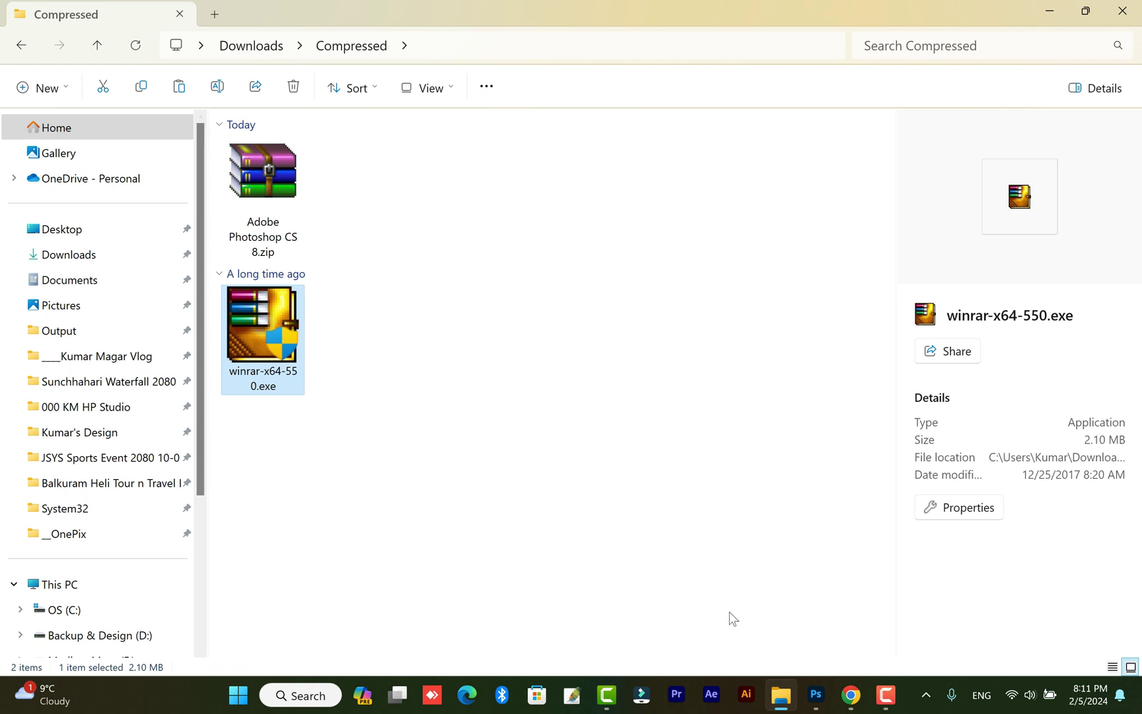
pyautogui.click(427, 349)
pyautogui.click(292, 344)
pyautogui.rightClick(285, 288)
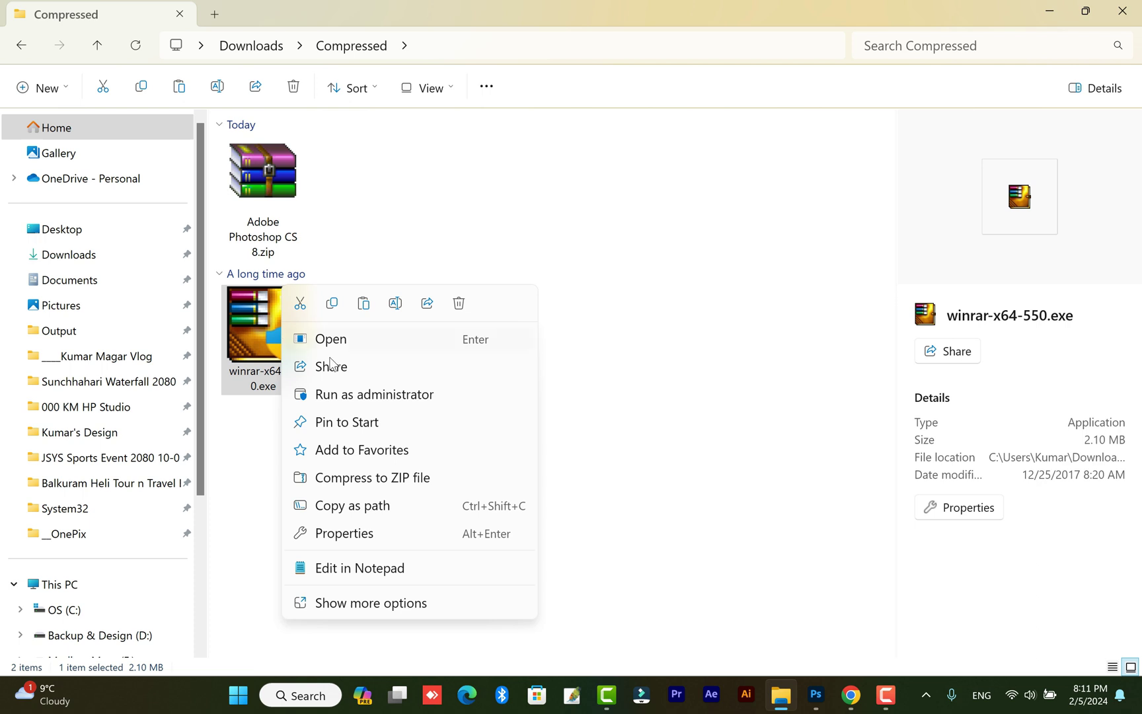
pyautogui.click(364, 395)
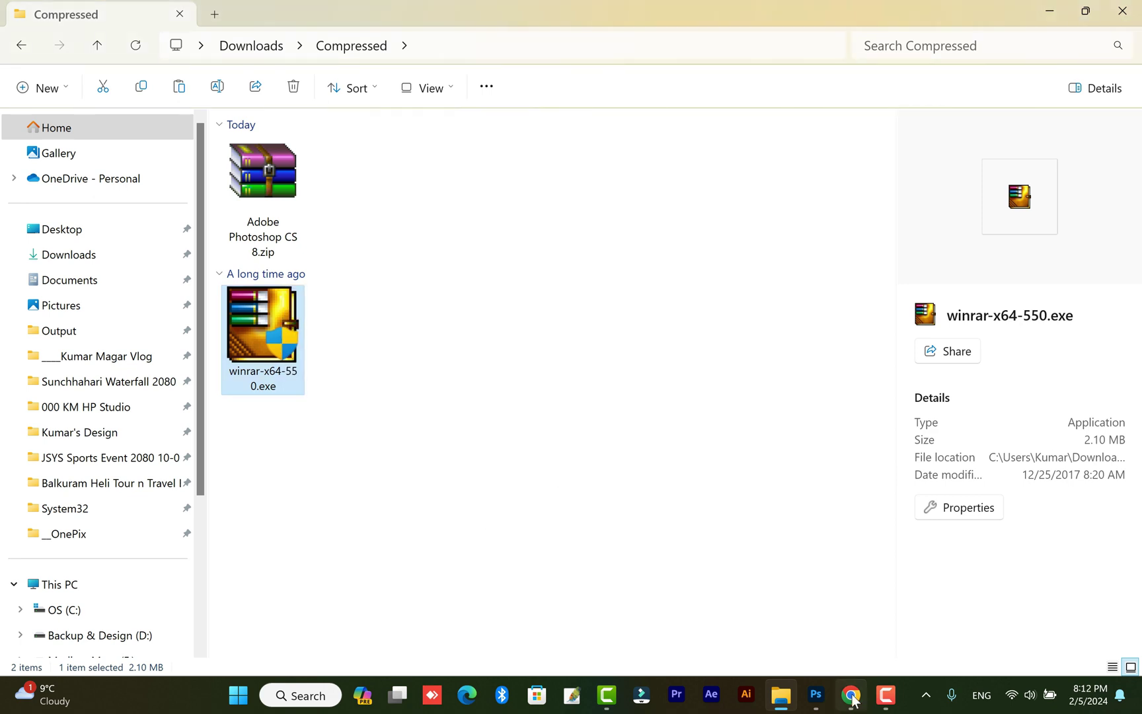
pyautogui.click(270, 187)
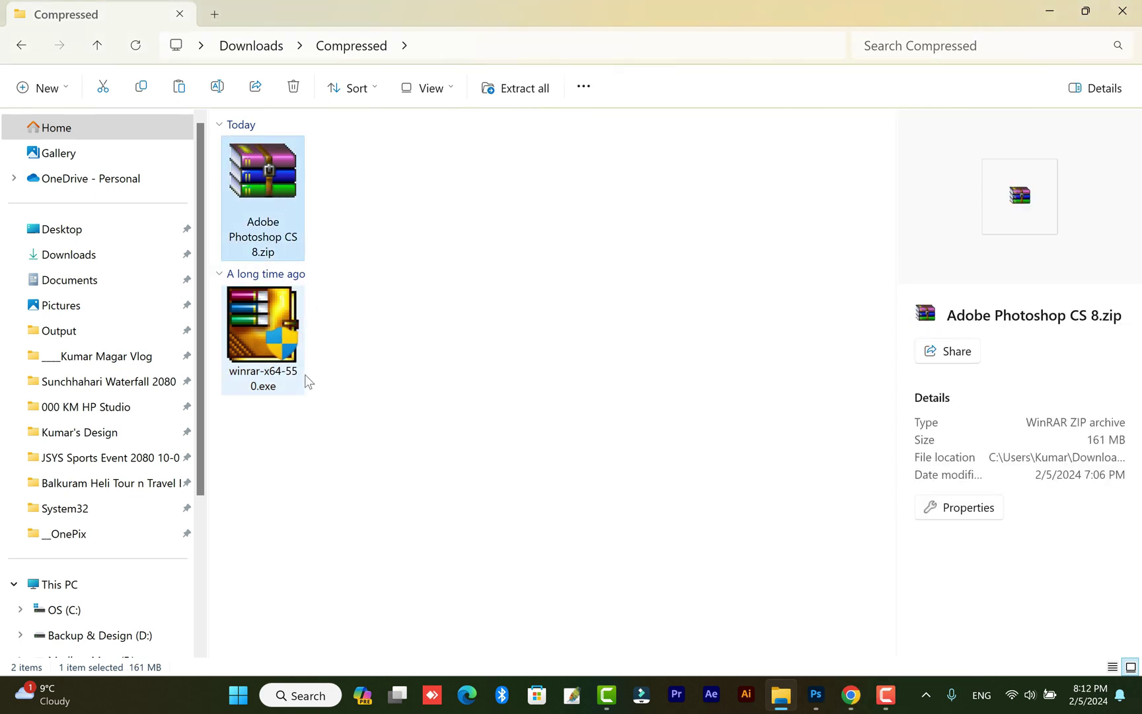
pyautogui.moveTo(416, 309); pyautogui.dragTo(276, 398)
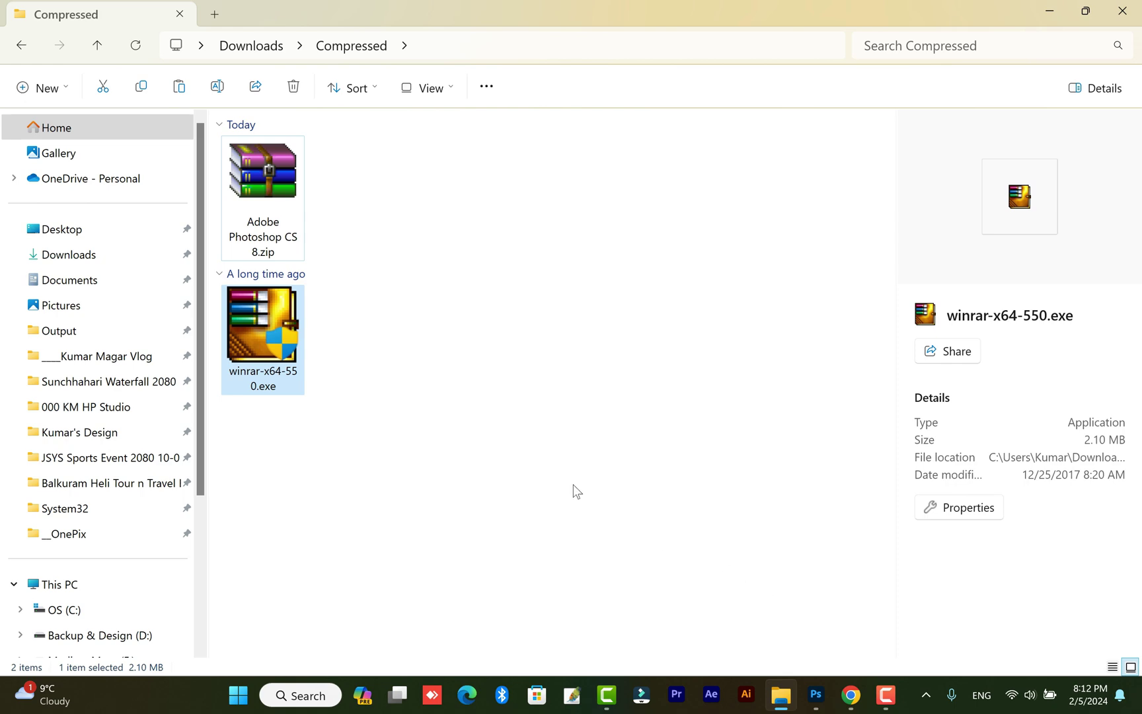
# Search Google in Chrome's blank new tab for 'winrar for windows 11'
pyautogui.click(851, 695)
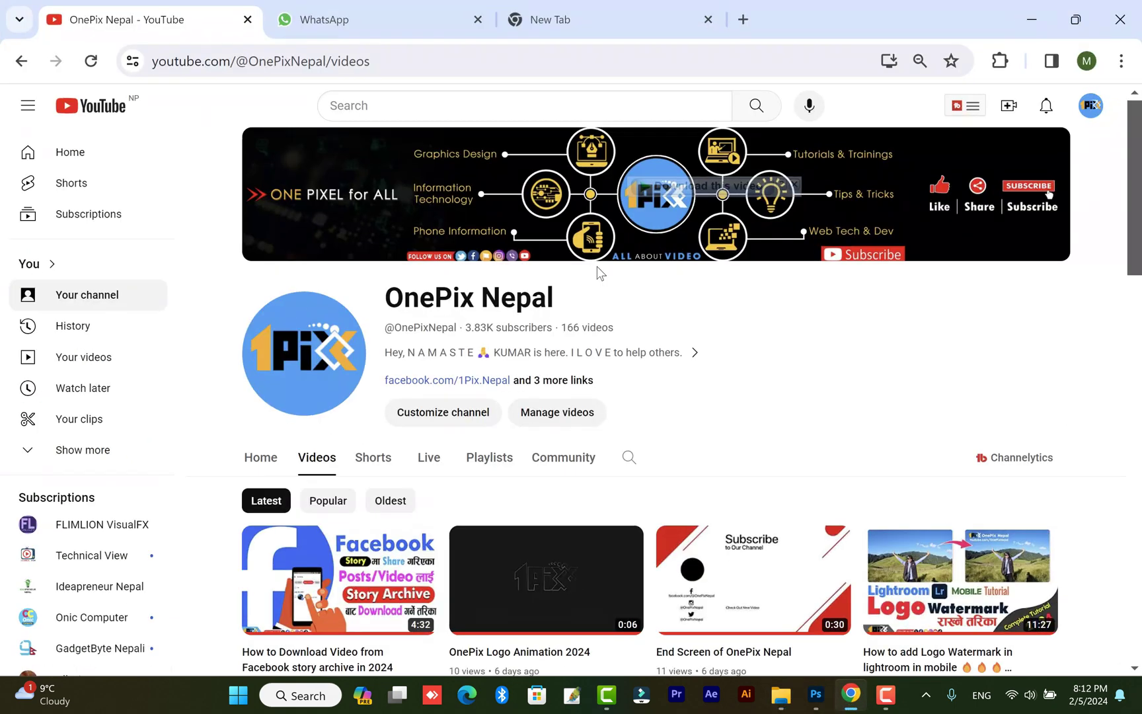
pyautogui.click(539, 21)
pyautogui.click(439, 425)
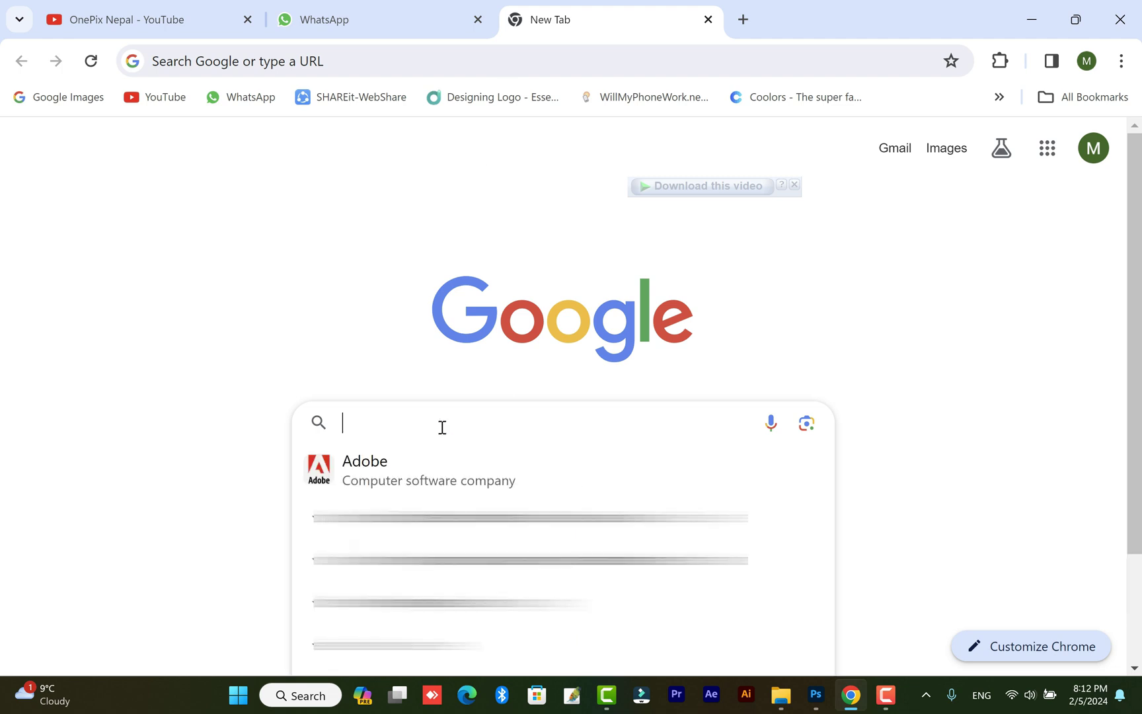
pyautogui.write('win')
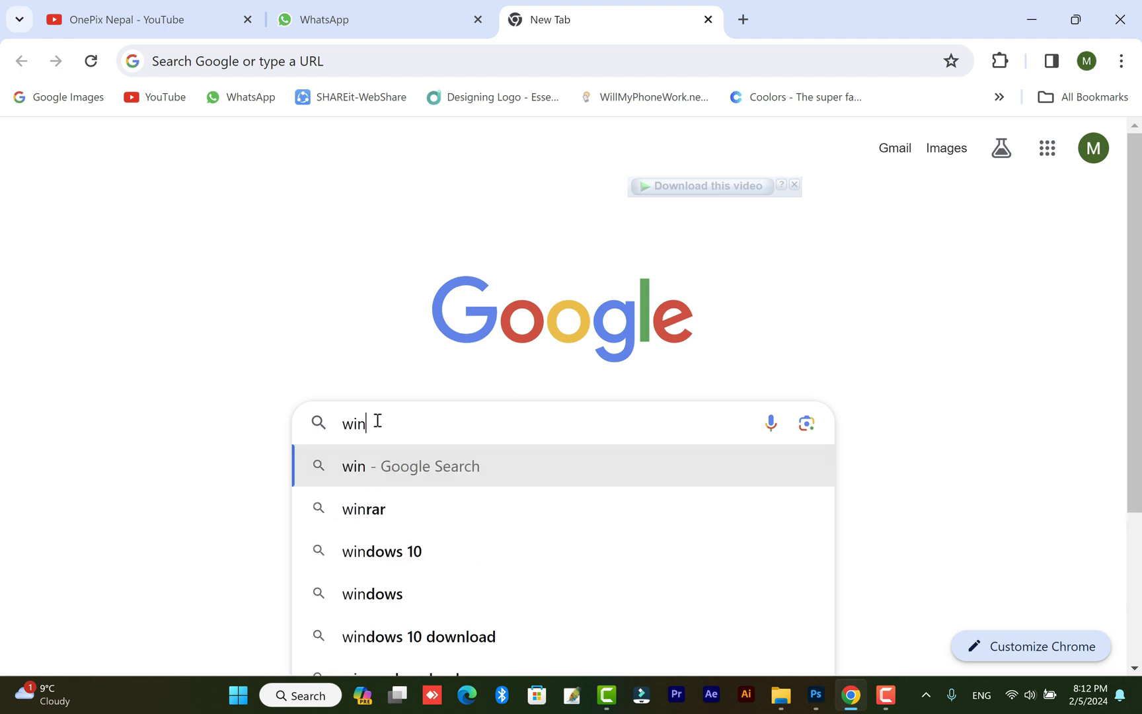
pyautogui.write('rar ')
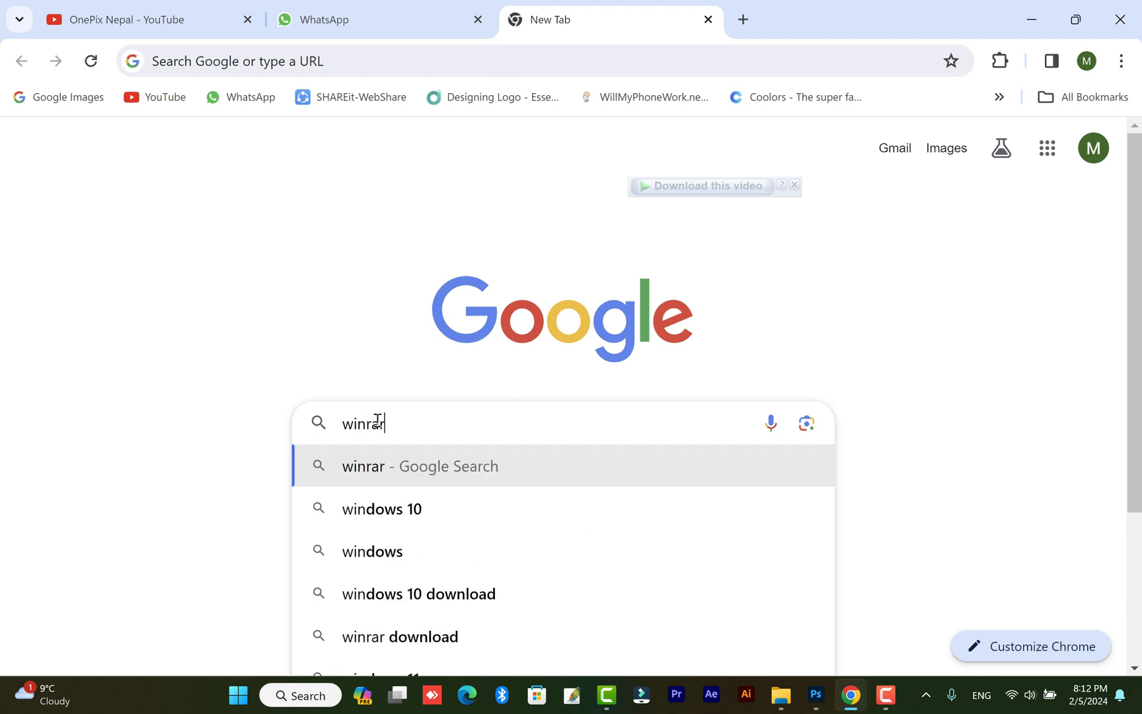
pyautogui.write('fo')
pyautogui.write('r ')
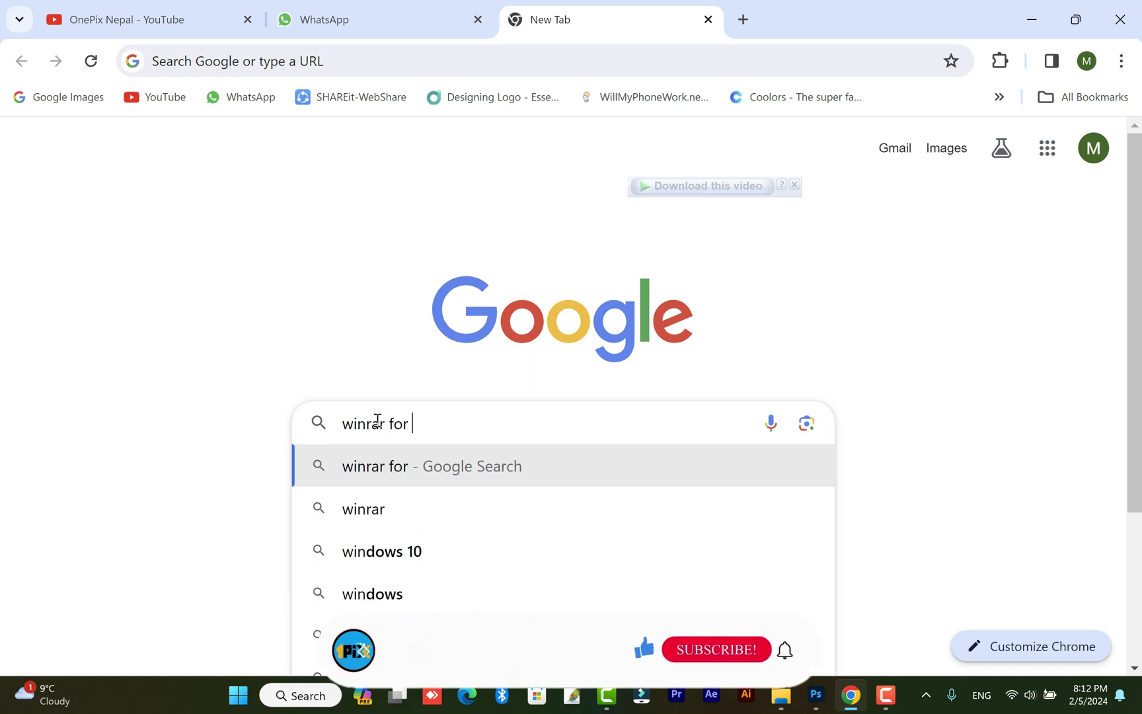
pyautogui.write('wind')
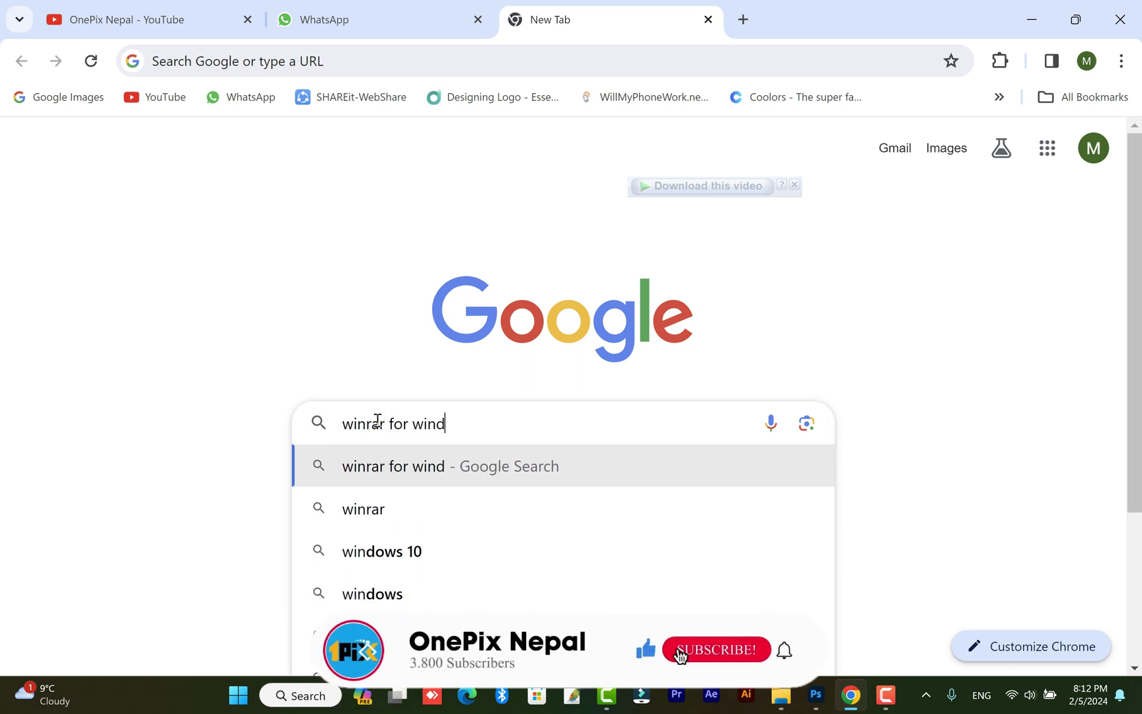
pyautogui.write('ows 11')
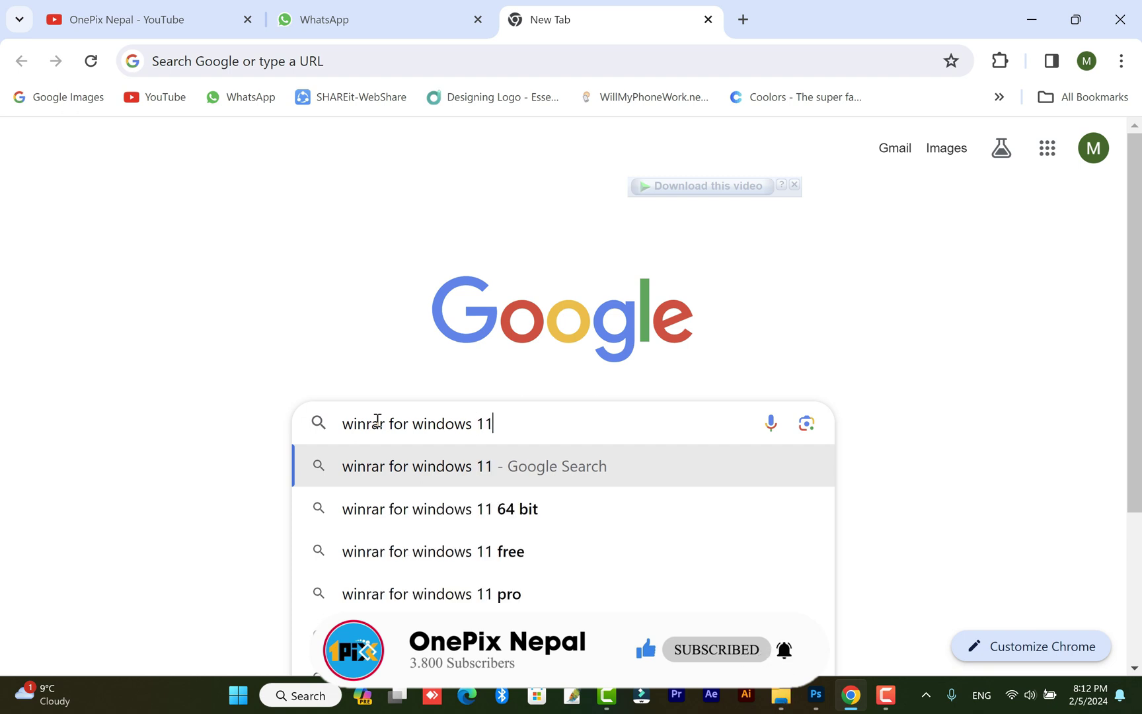
pyautogui.press('Return')
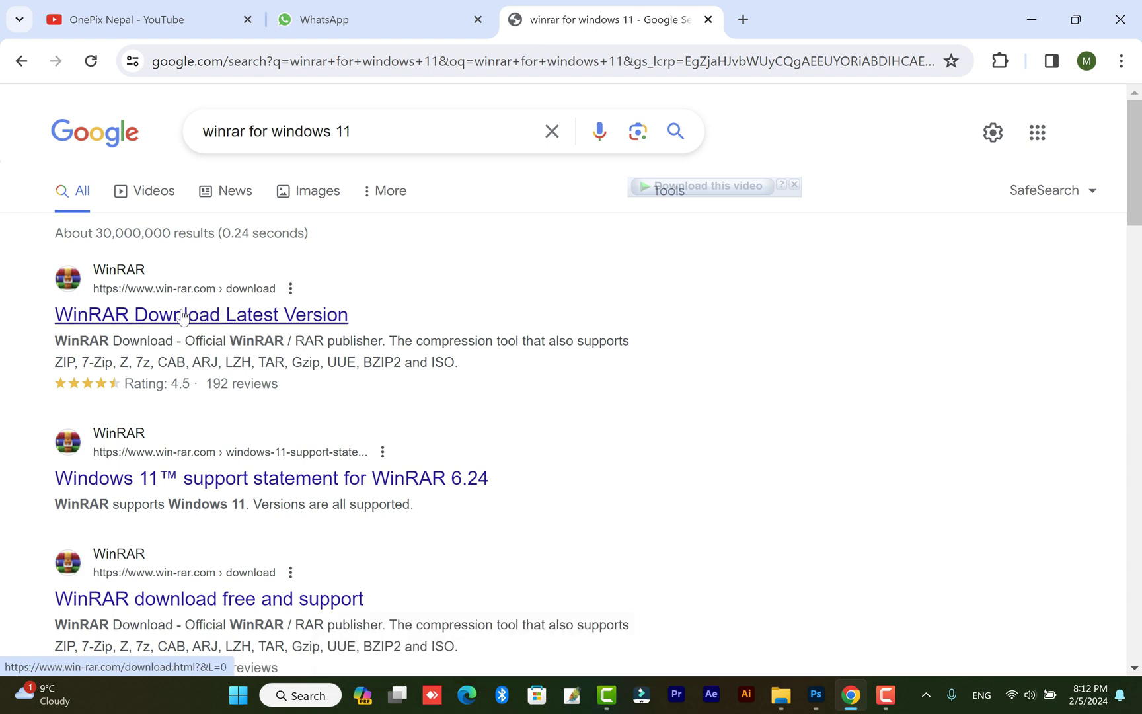
pyautogui.moveTo(452, 424); pyautogui.dragTo(618, 428)
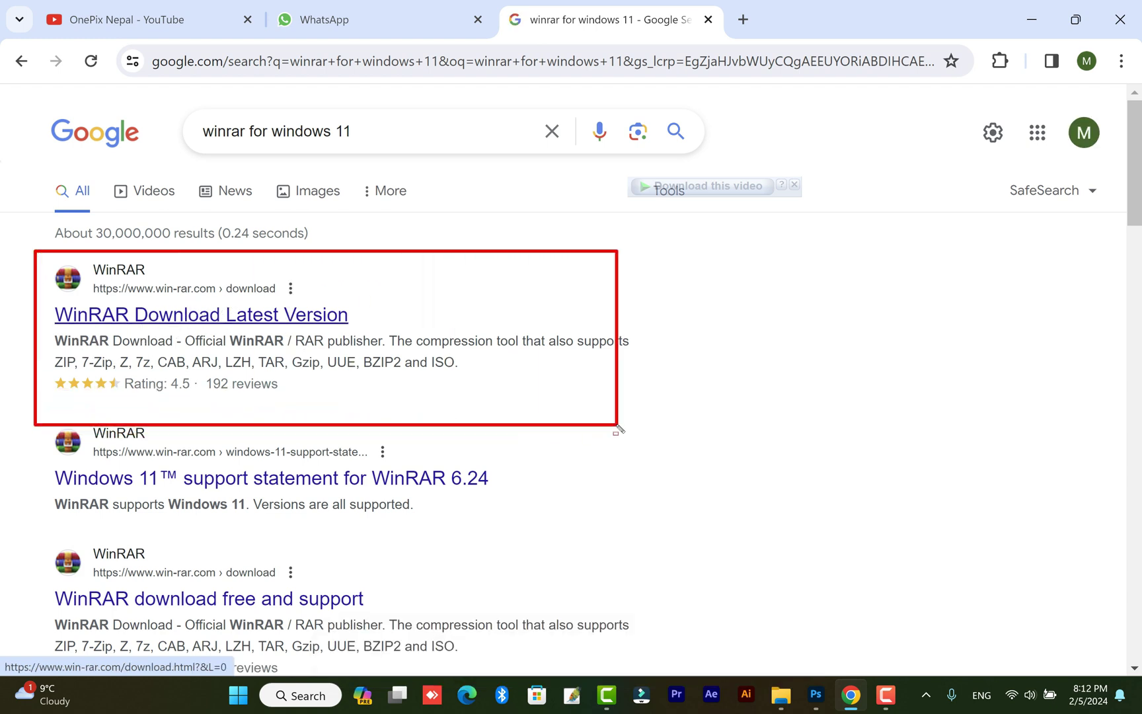
pyautogui.moveTo(16, 423); pyautogui.dragTo(541, 585)
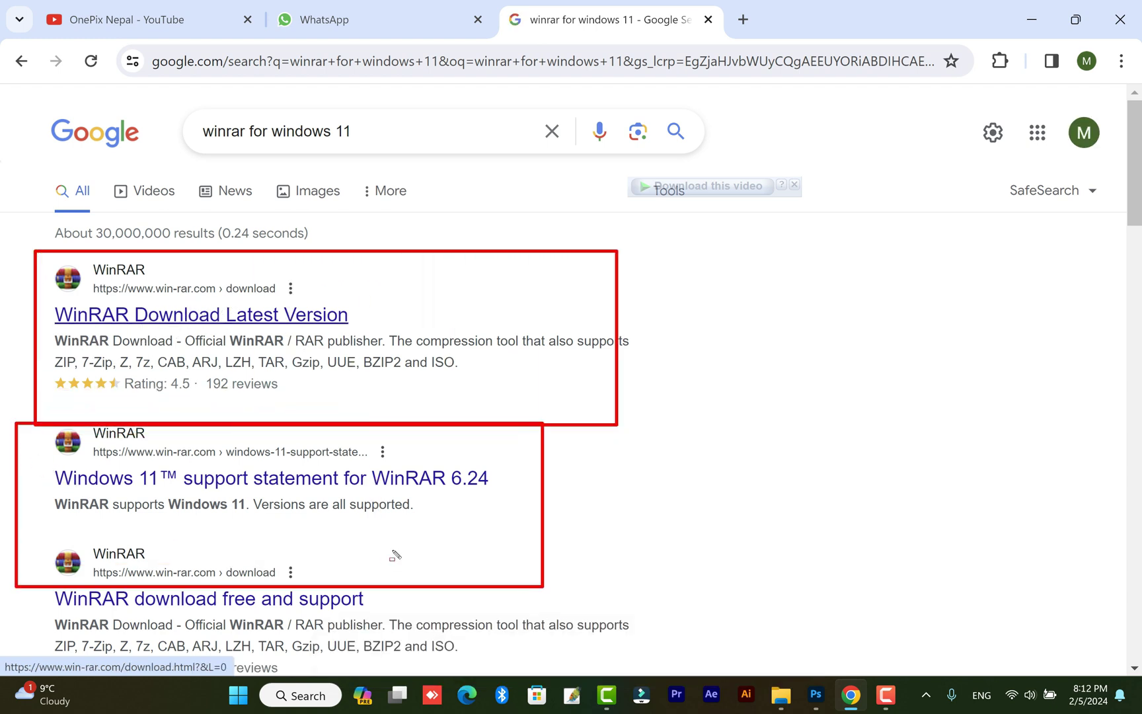
pyautogui.press('Escape')
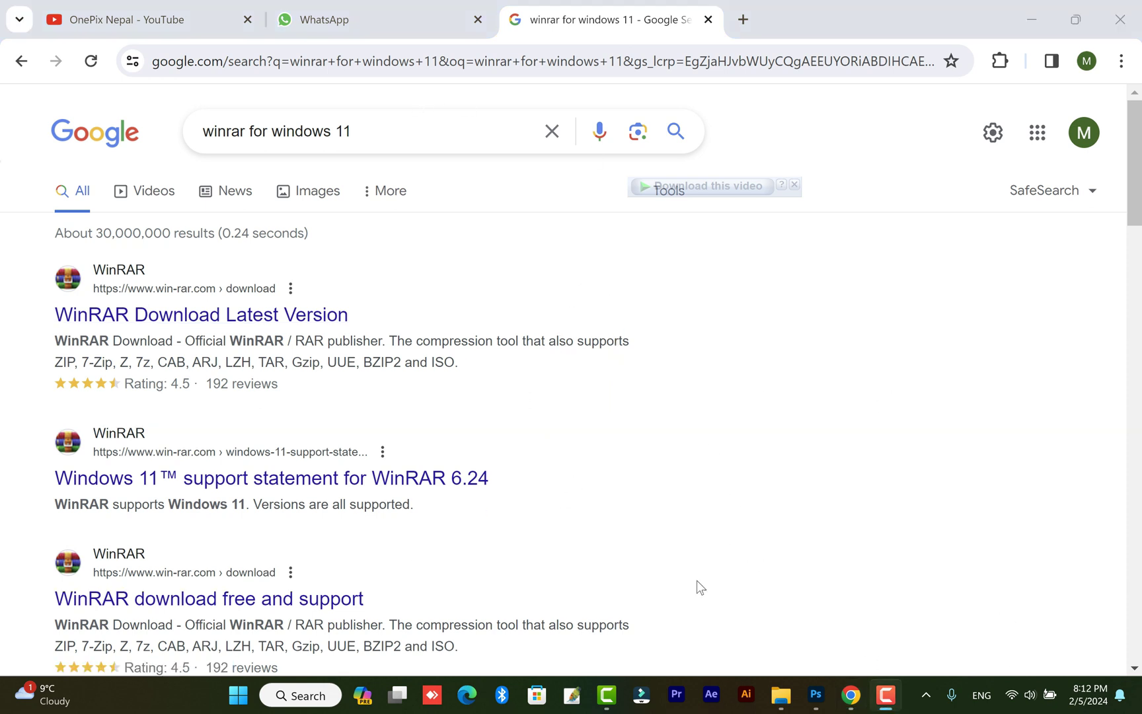
# Select Adobe Photoshop CS 8.zip in the Compressed folder and bring up its context menu
pyautogui.click(780, 693)
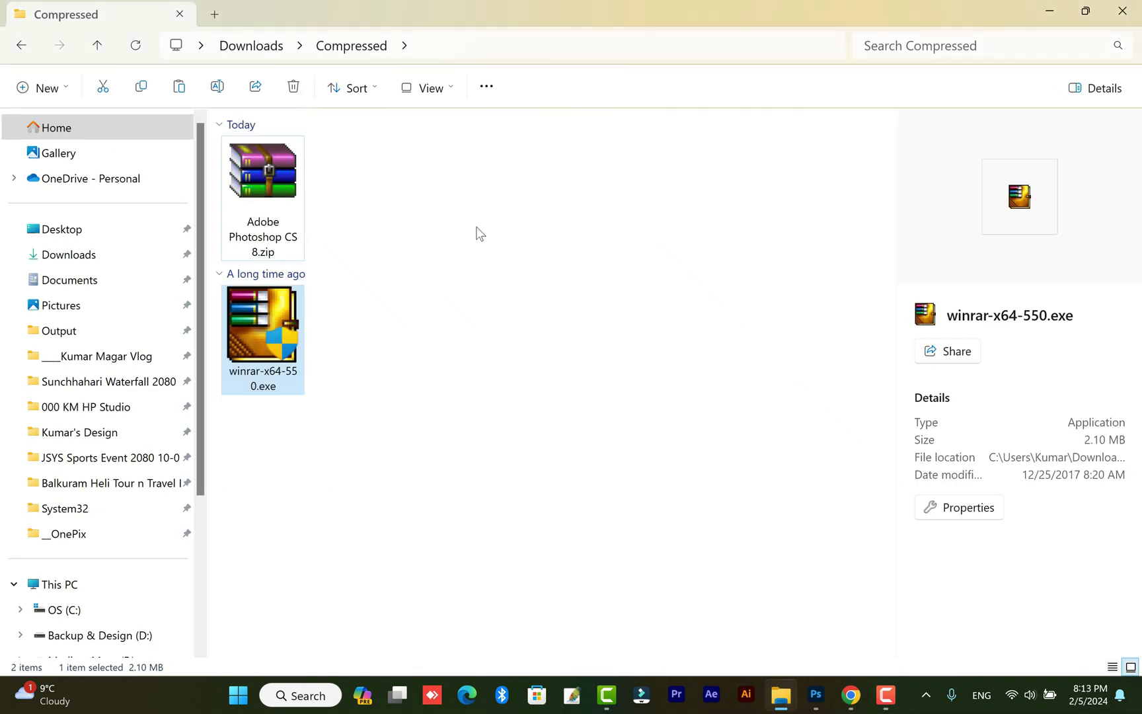
pyautogui.click(245, 197)
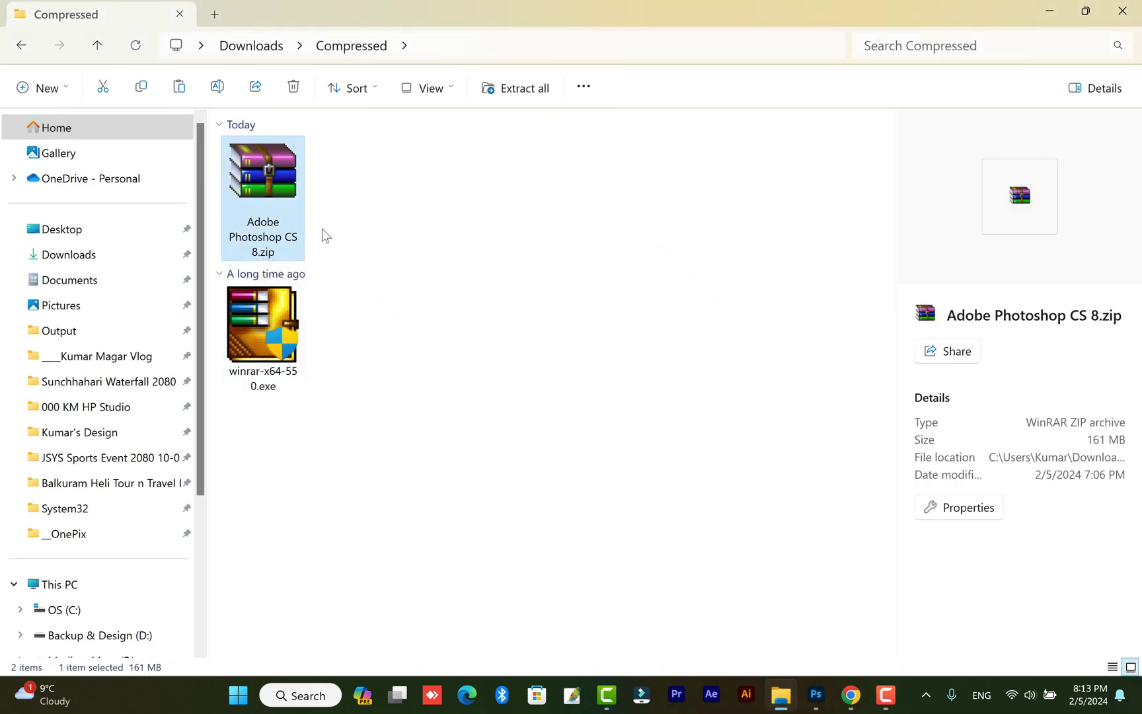
pyautogui.rightClick(271, 218)
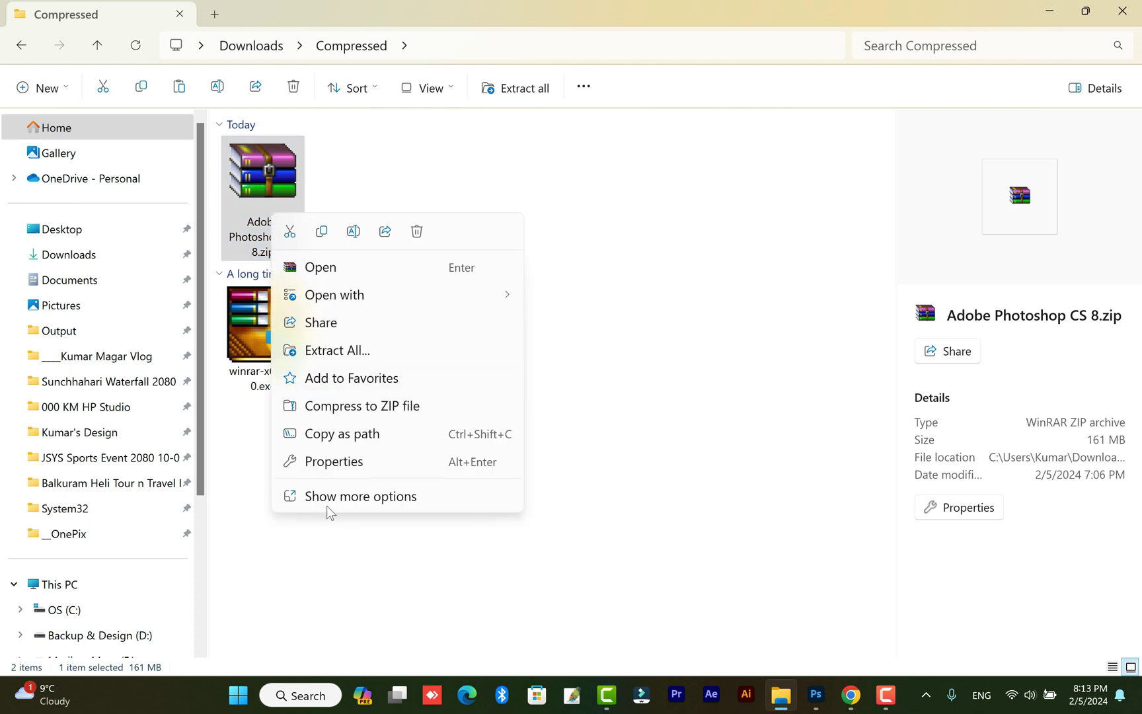
pyautogui.click(670, 293)
pyautogui.click(329, 191)
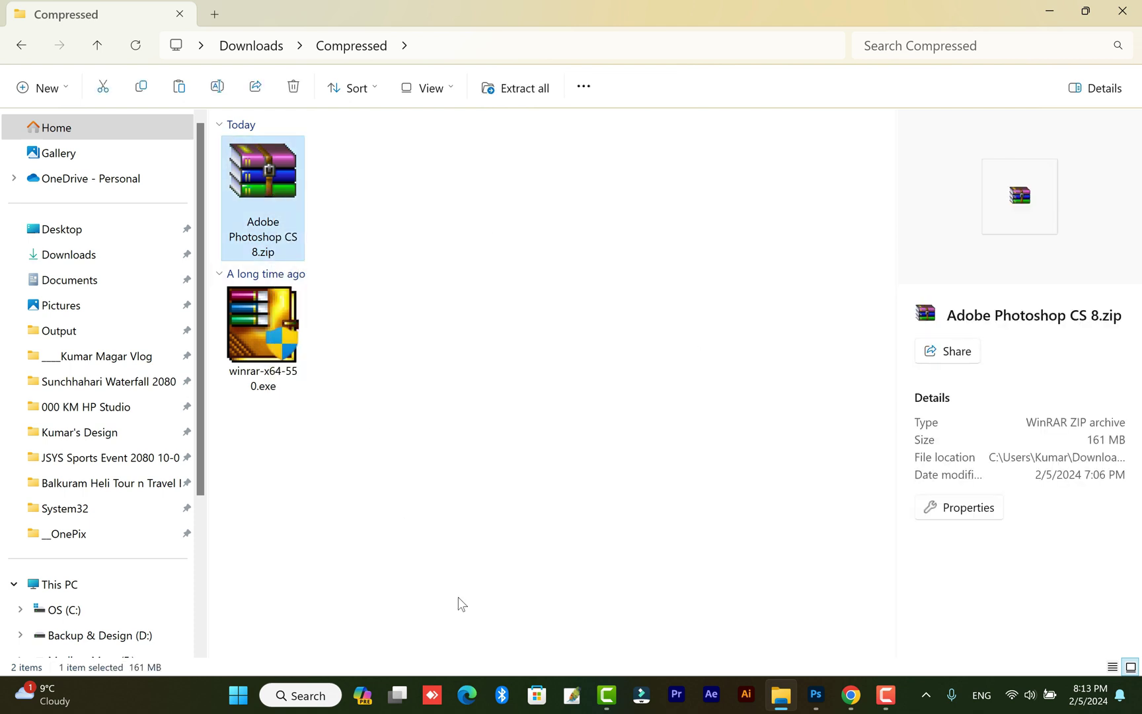
pyautogui.rightClick(295, 233)
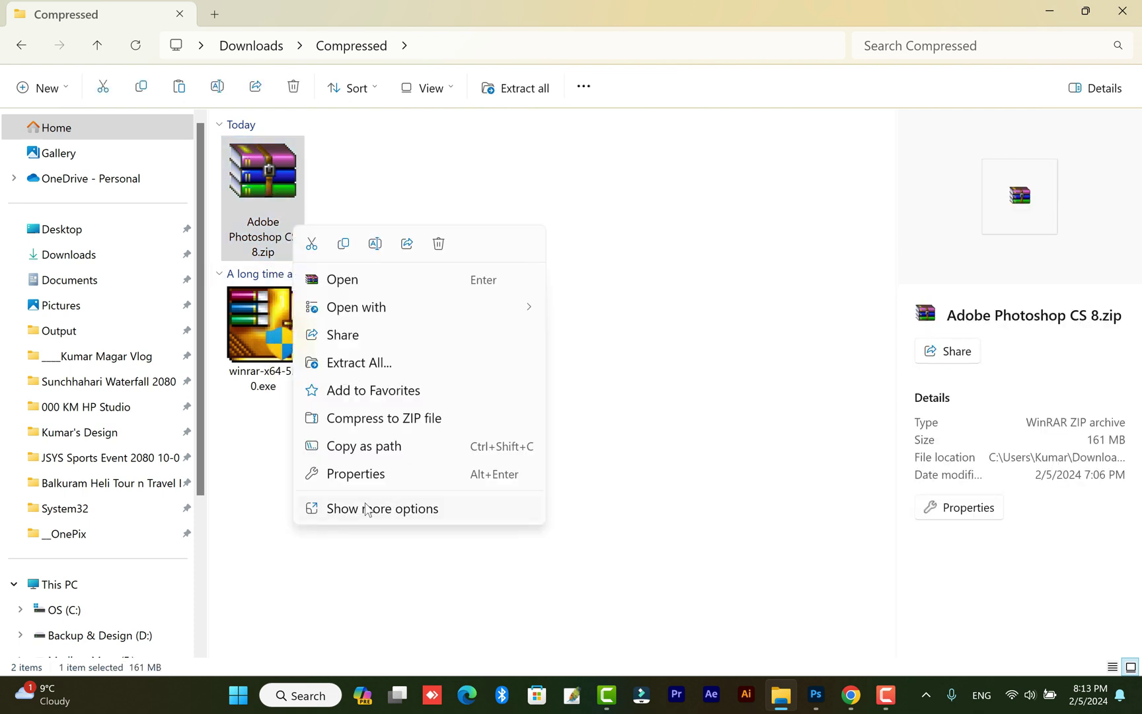
pyautogui.hotkey('shift', 'F10')
pyautogui.moveTo(282, 473); pyautogui.dragTo(461, 529)
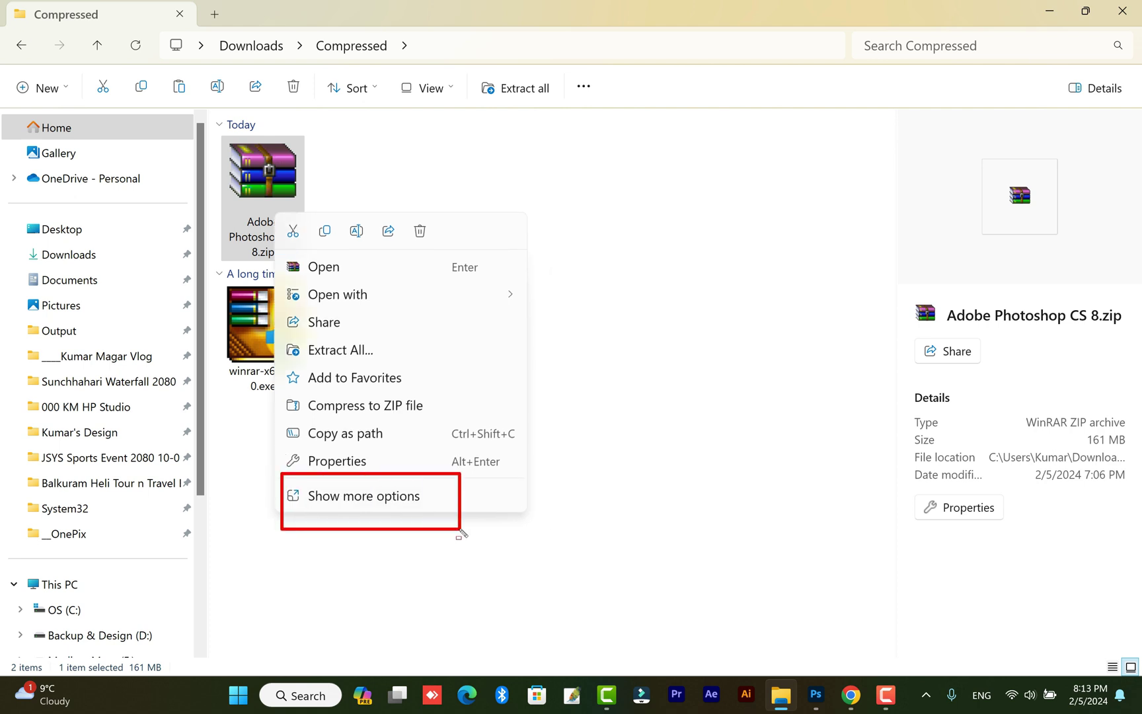
pyautogui.press('Escape')
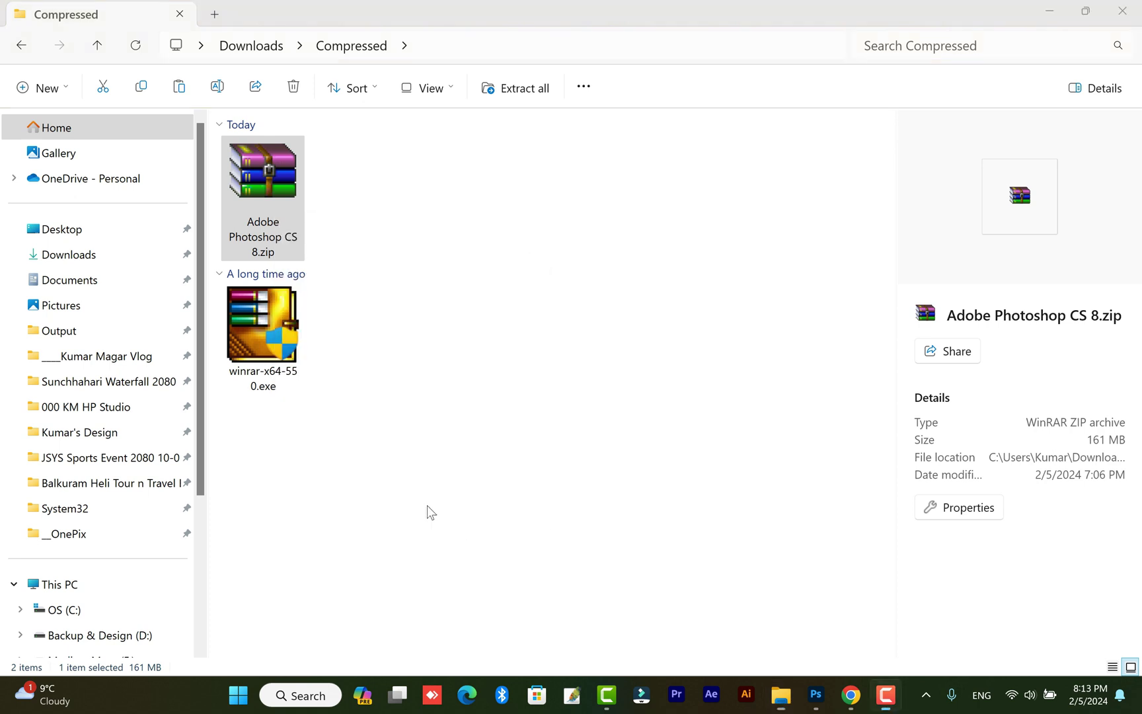
# Extract the zip via Show more options > Extract files, then open the new Adobe Photoshop CS 8 folder
pyautogui.rightClick(259, 210)
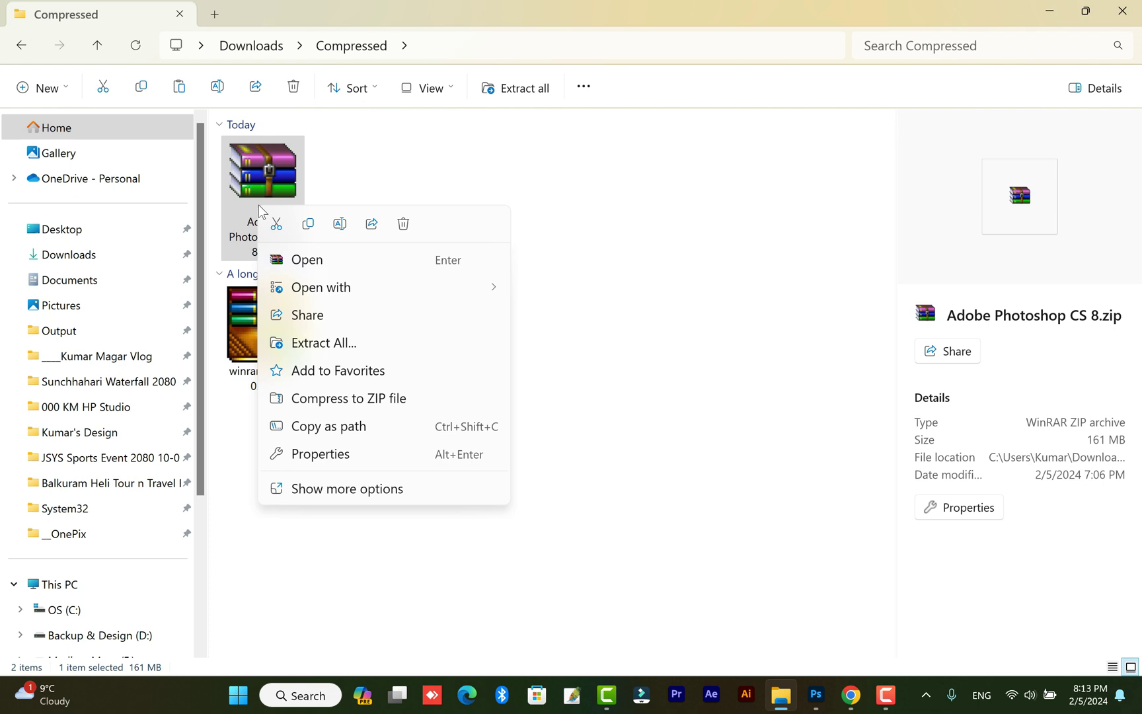
pyautogui.click(330, 489)
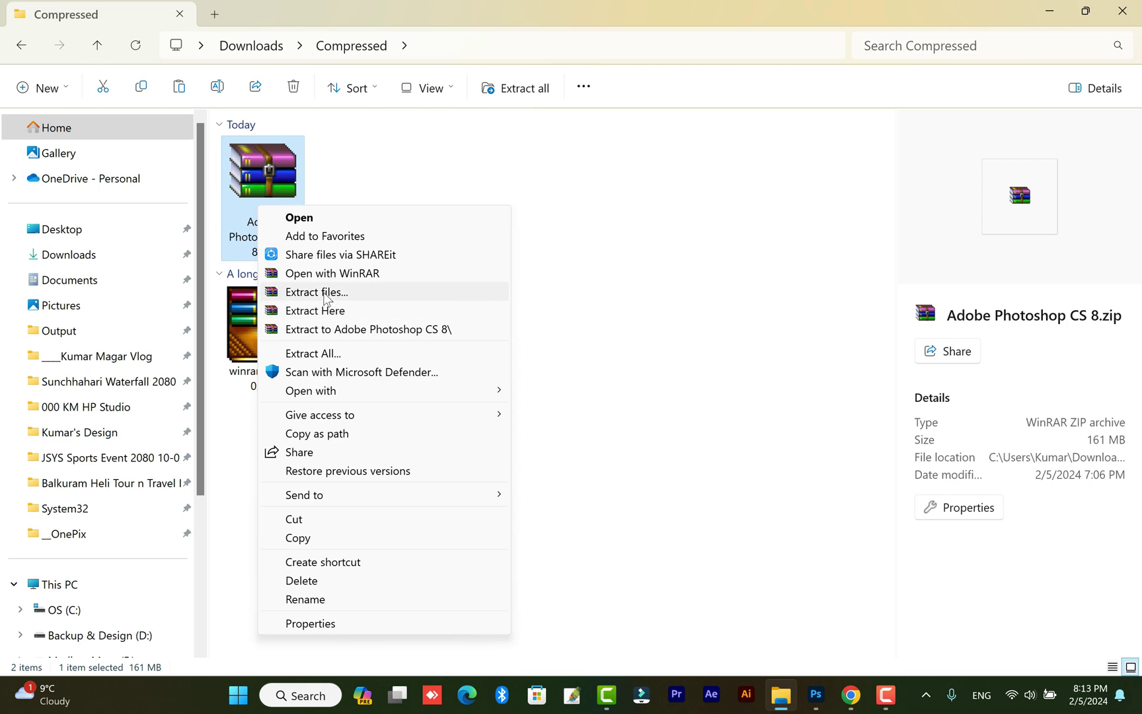
pyautogui.click(325, 294)
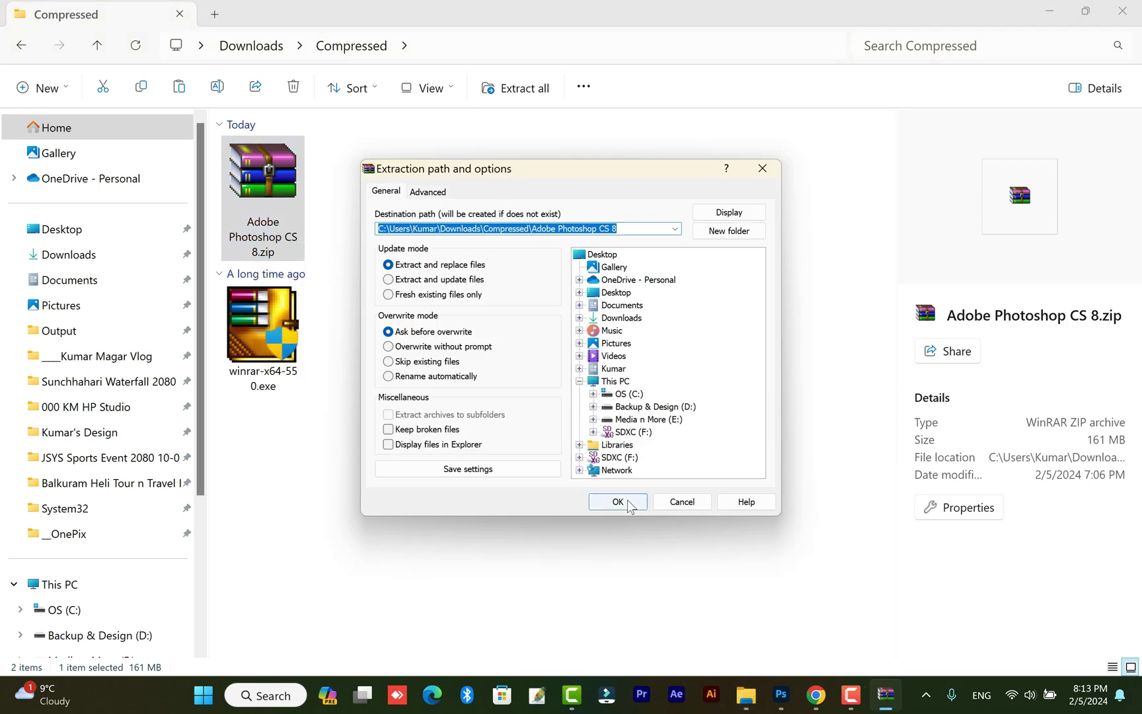
pyautogui.click(618, 501)
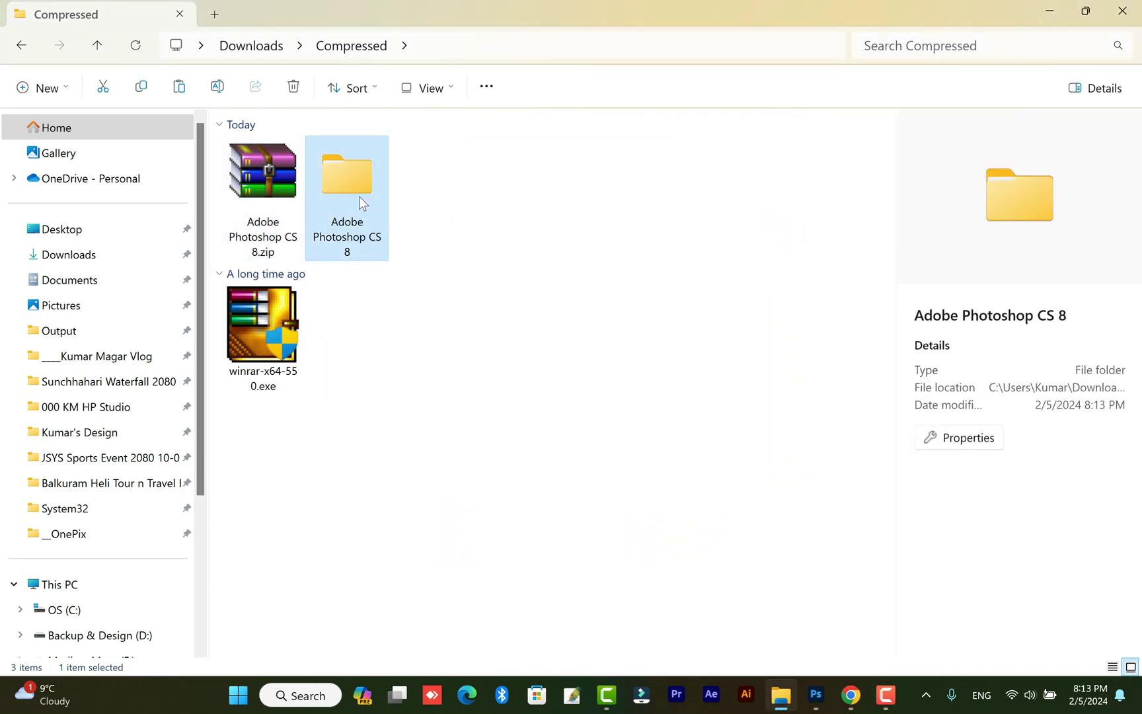
pyautogui.click(275, 204)
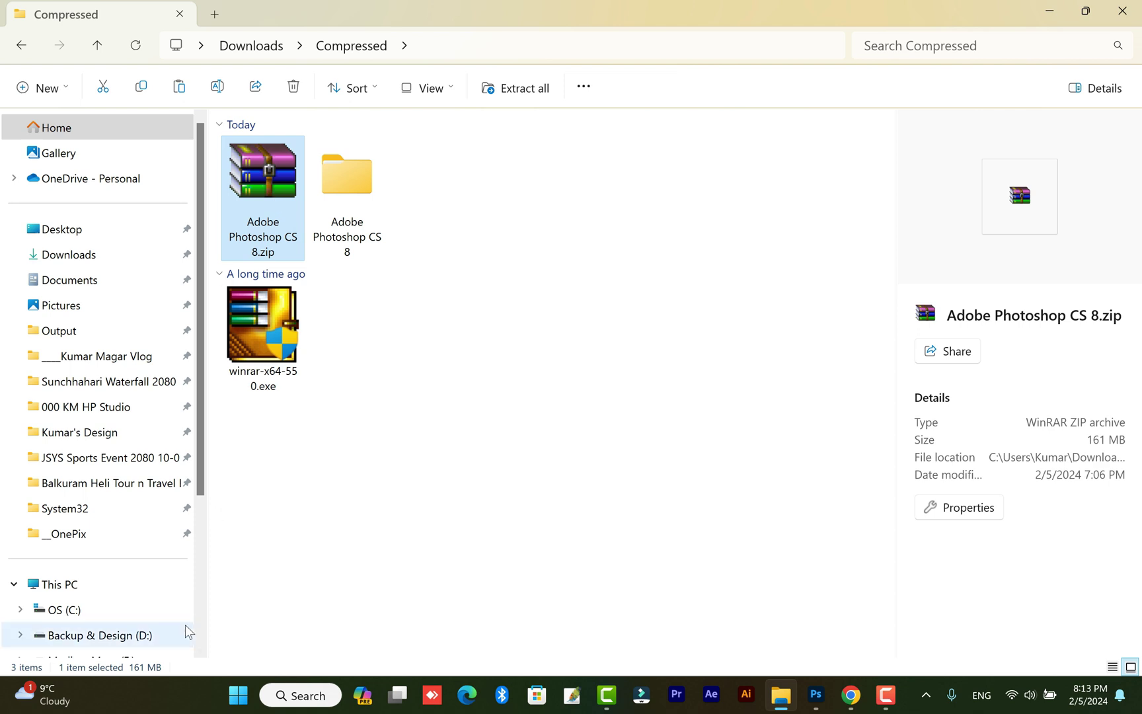
pyautogui.click(350, 199)
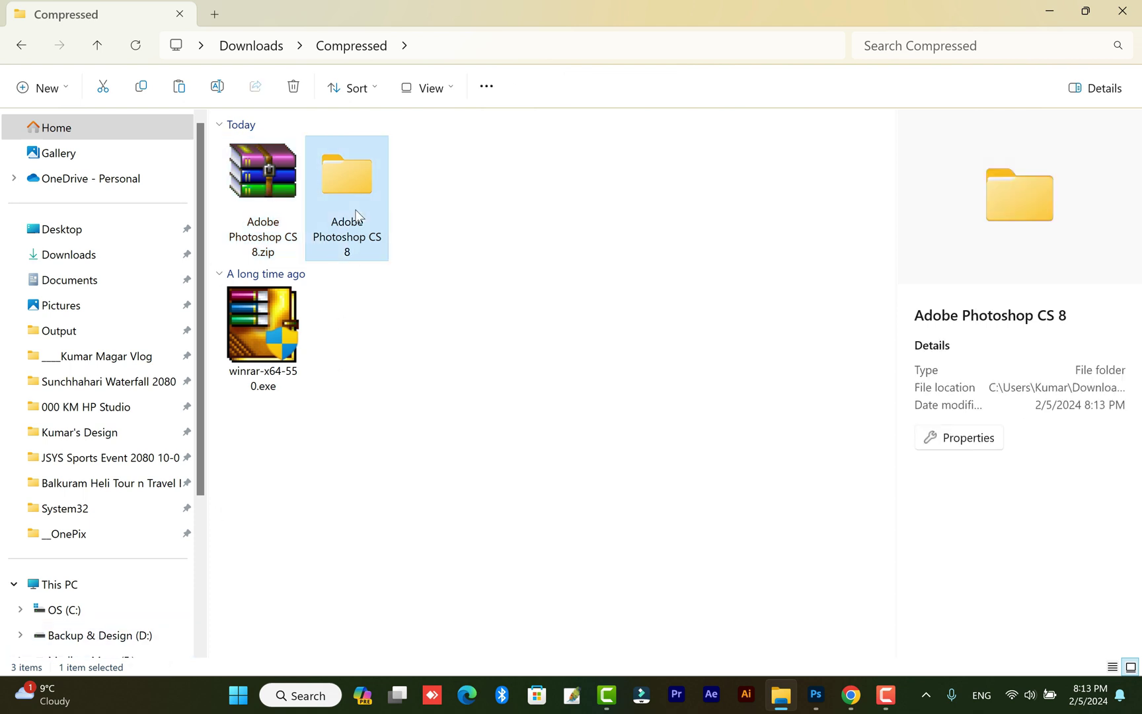
pyautogui.doubleClick(355, 215)
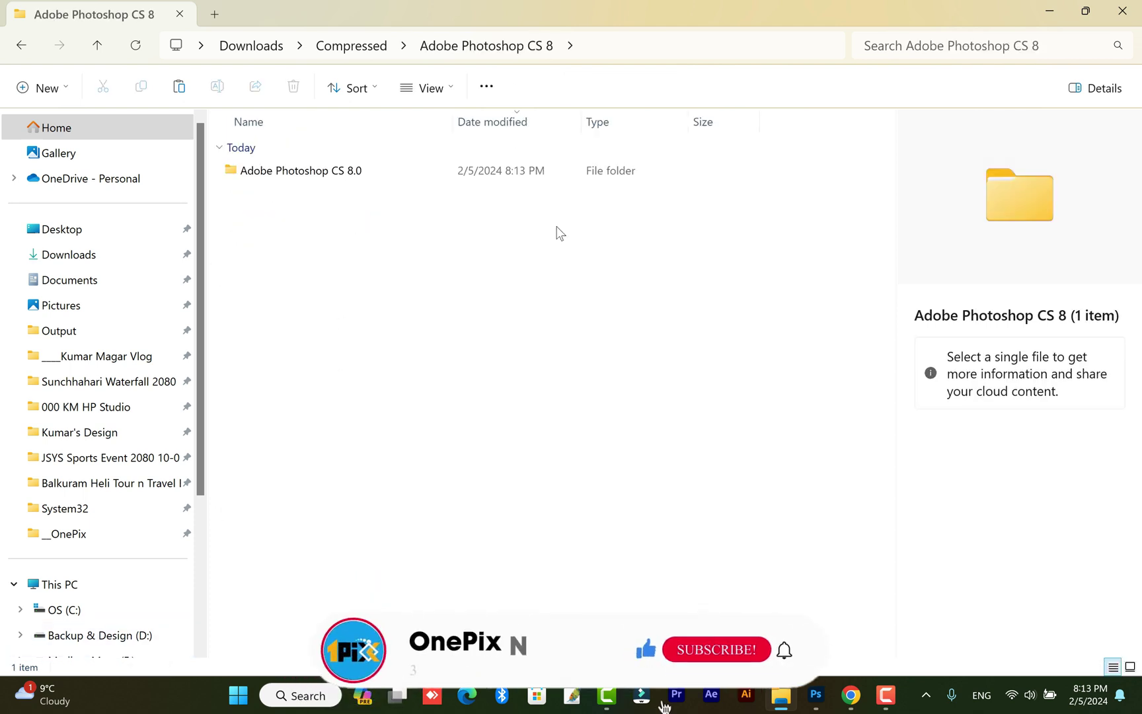
# Open the Adobe Photoshop CS 8.0 subfolder and select setup.exe, switching between Details and Large icons
pyautogui.doubleClick(332, 177)
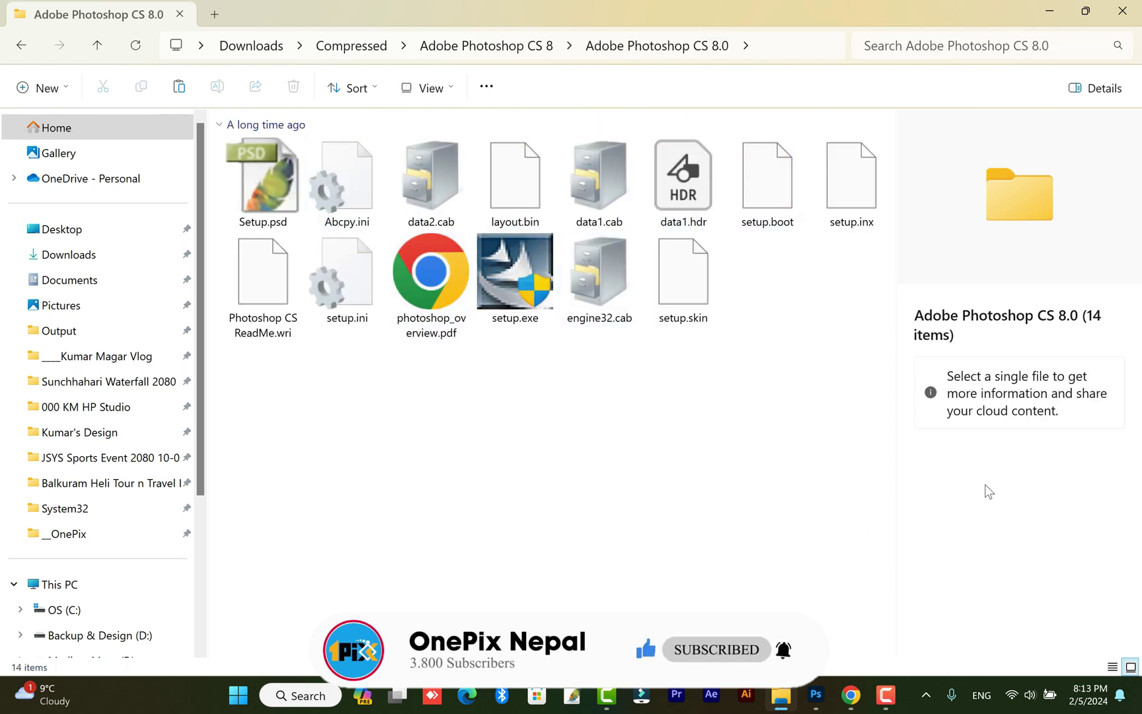
pyautogui.click(1113, 668)
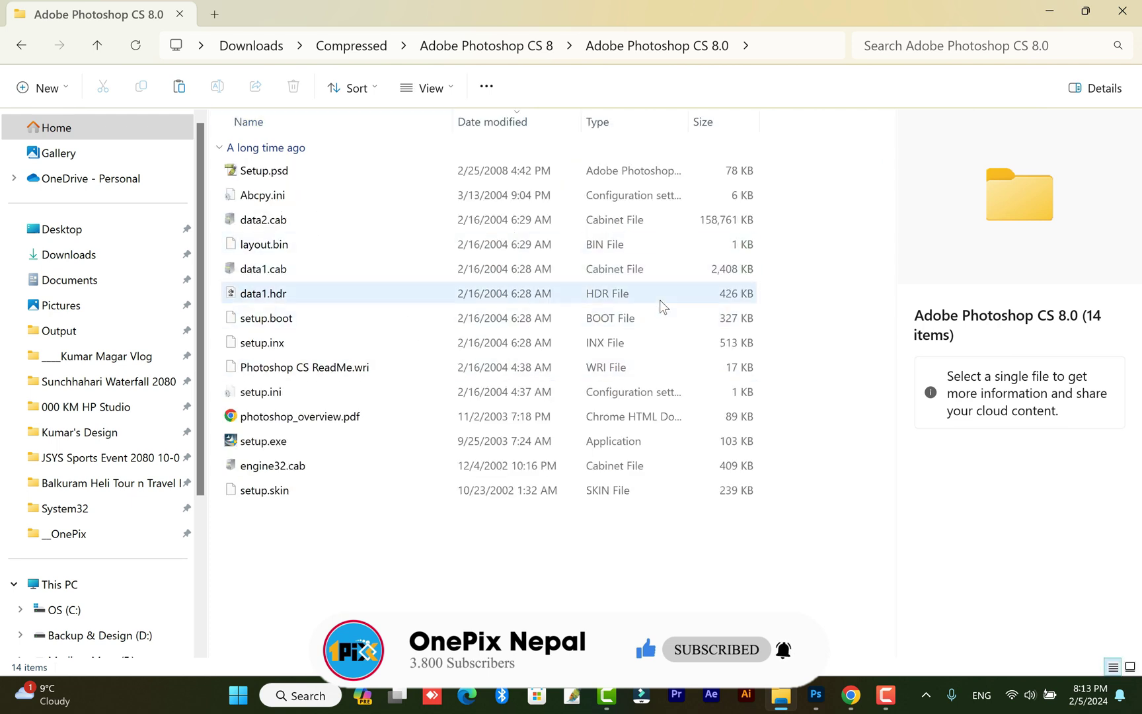
pyautogui.click(316, 436)
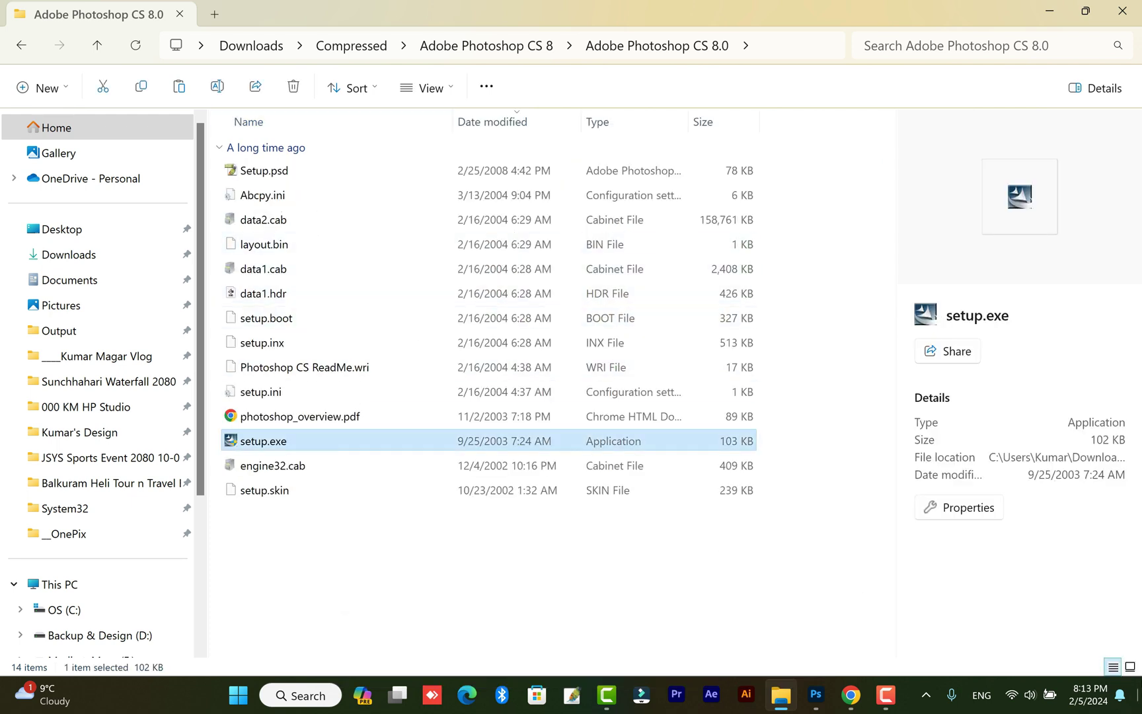
pyautogui.click(1129, 667)
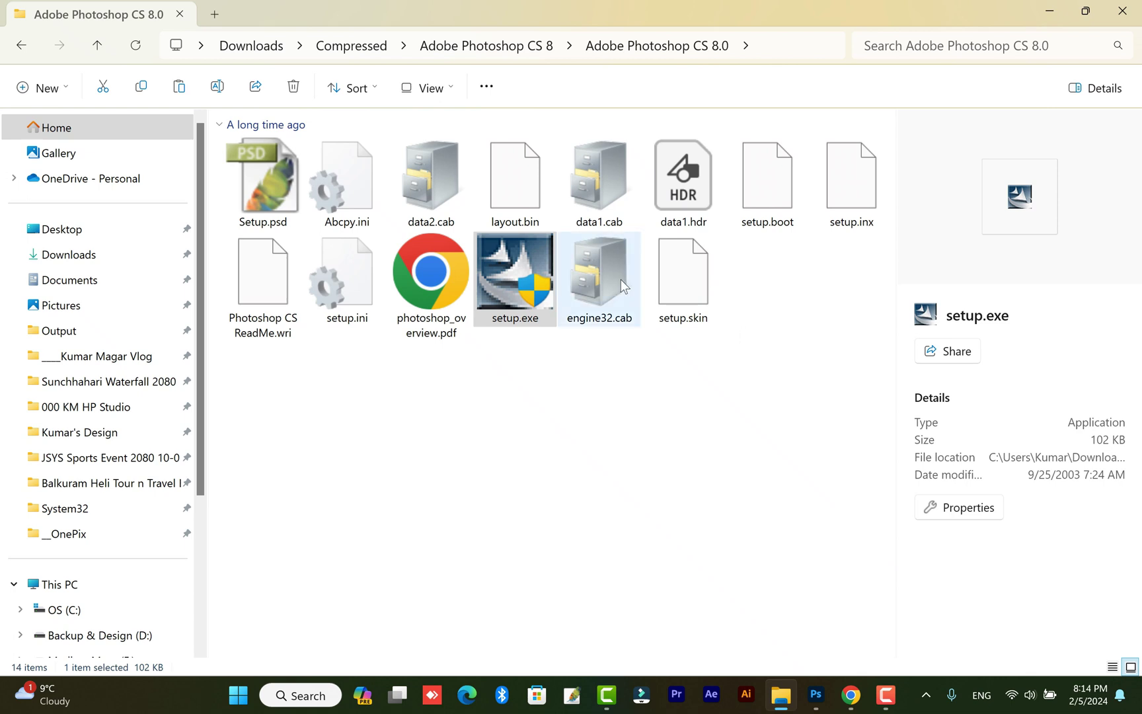
pyautogui.click(548, 390)
pyautogui.click(519, 291)
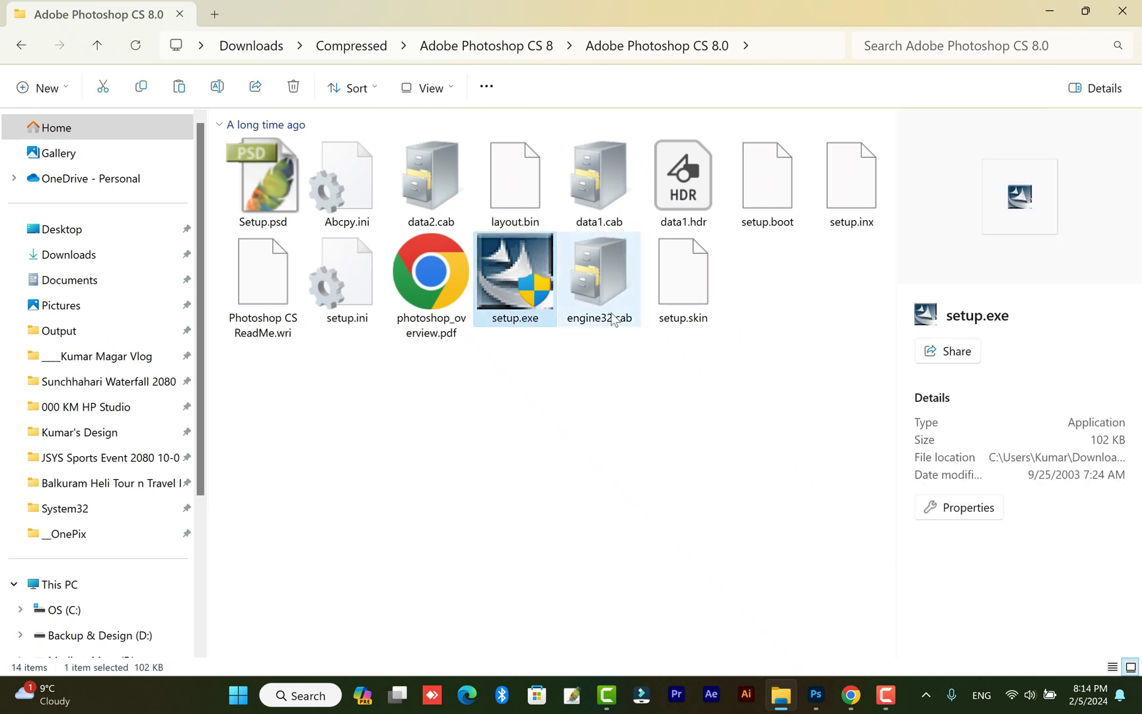
# Double-click setup.exe from Details view, then return to Large icons view
pyautogui.click(1112, 666)
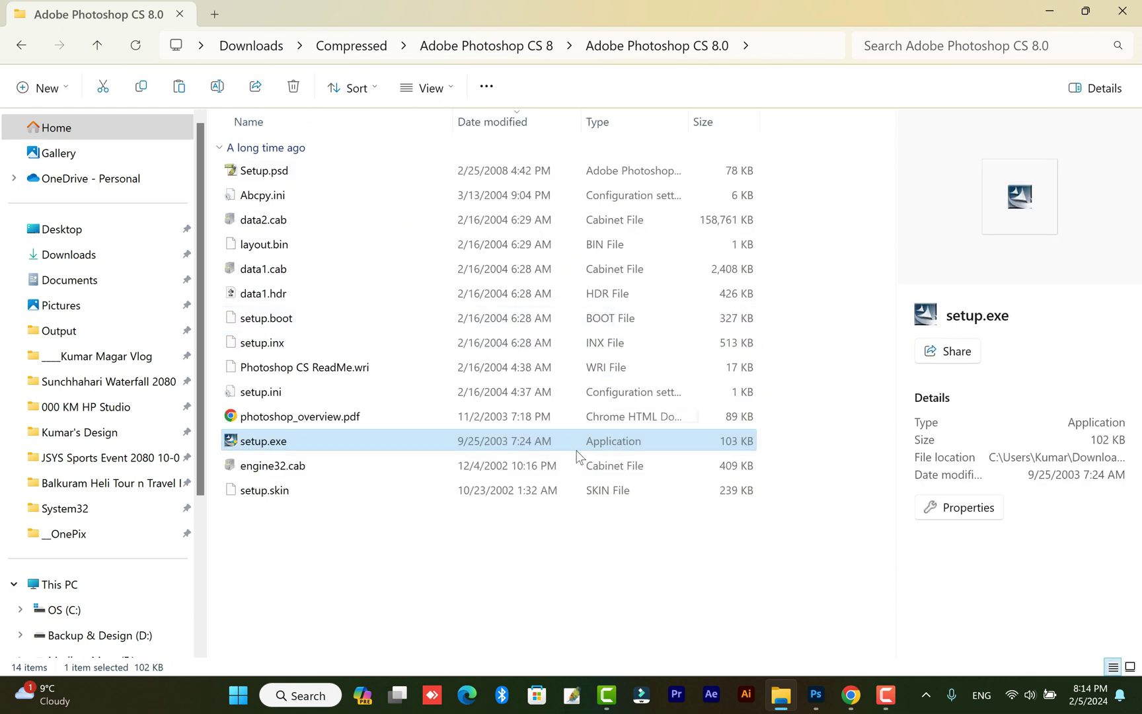
pyautogui.doubleClick(508, 449)
pyautogui.moveTo(205, 421); pyautogui.dragTo(764, 459)
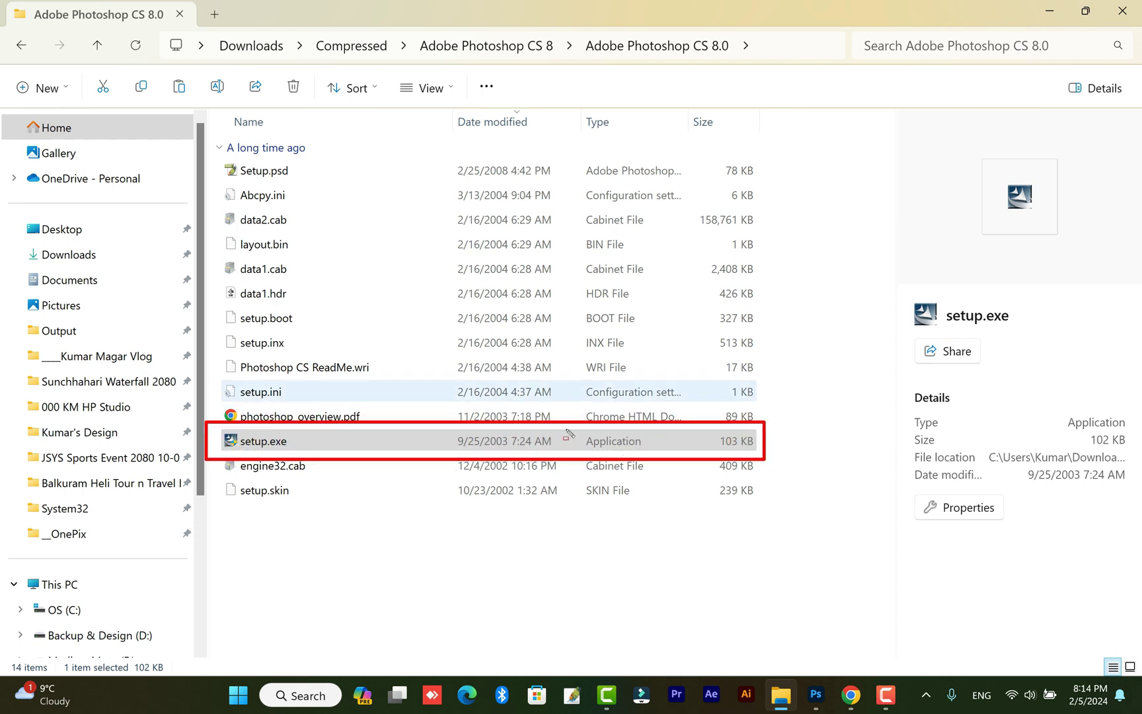
pyautogui.moveTo(566, 425); pyautogui.dragTo(662, 454)
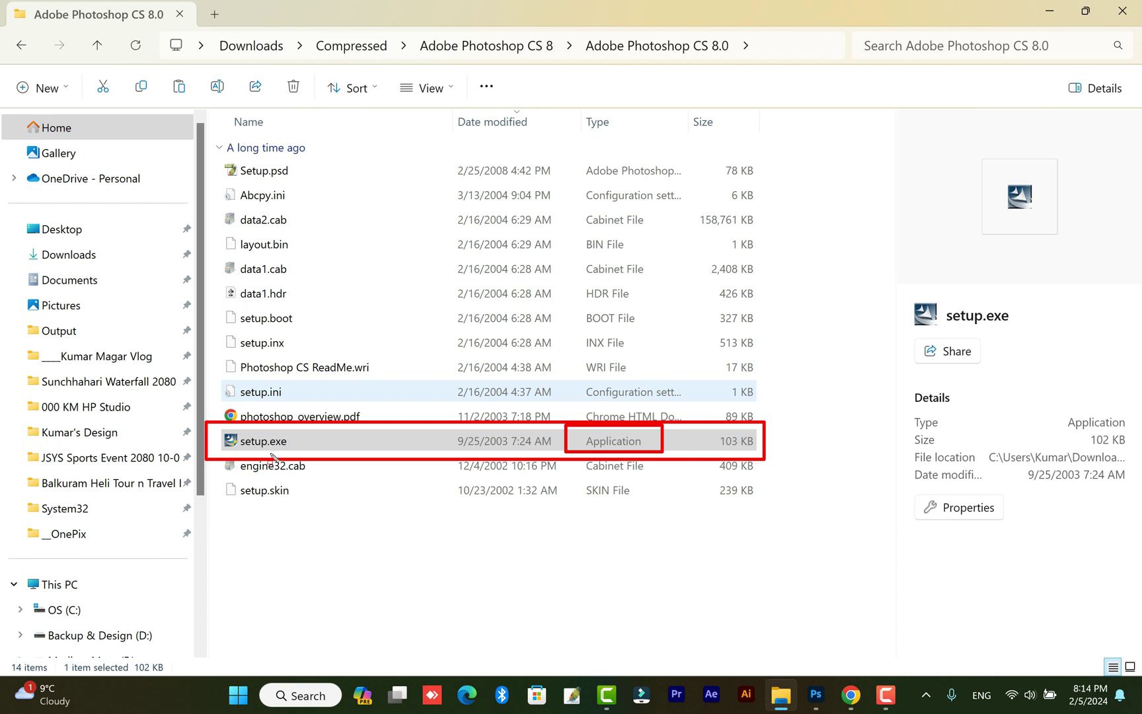
pyautogui.press('Escape')
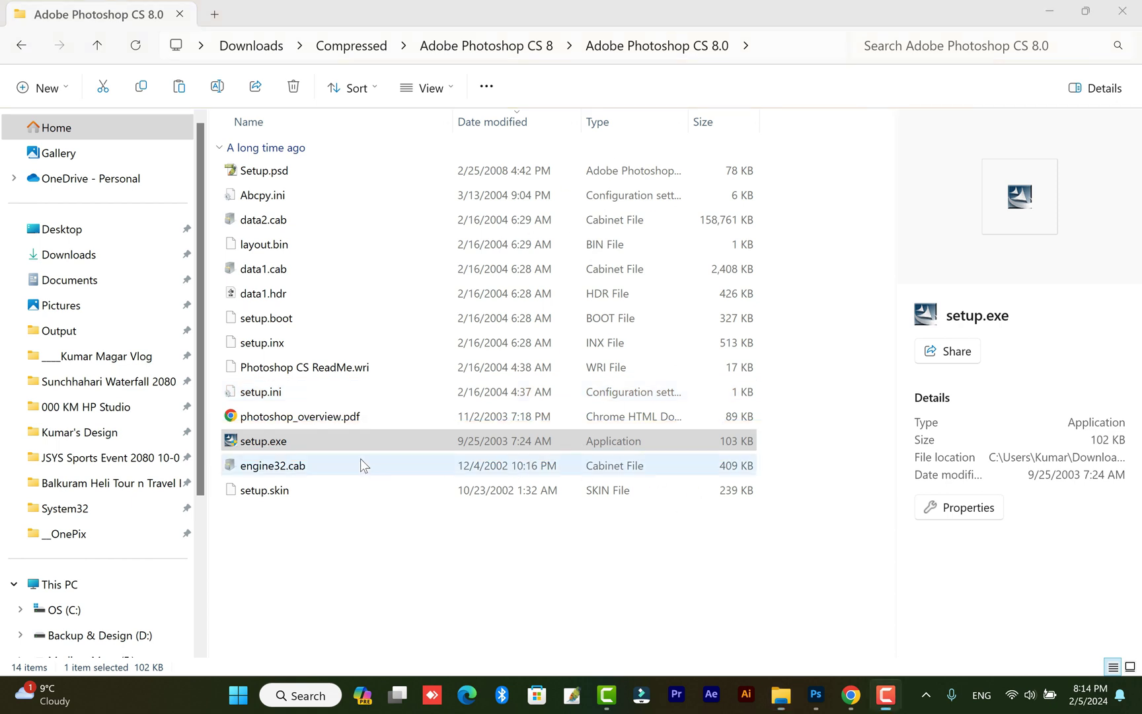
pyautogui.click(1131, 669)
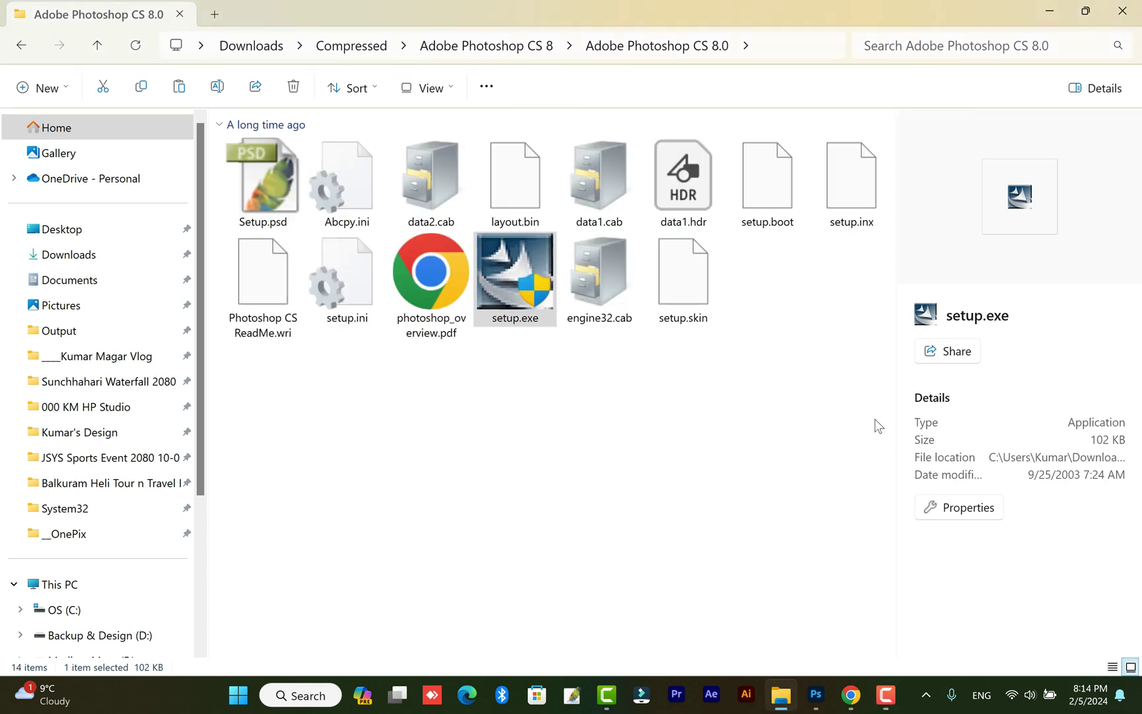
# Launch setup.exe with Run as administrator from its context menu
pyautogui.rightClick(515, 300)
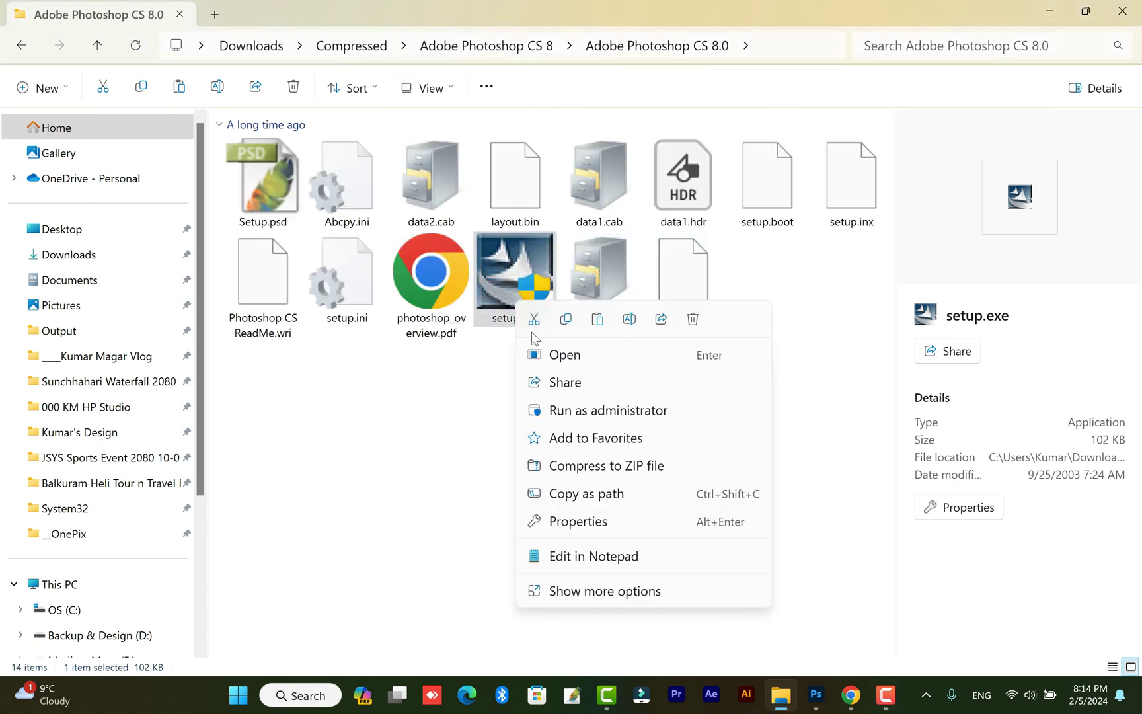
pyautogui.click(580, 417)
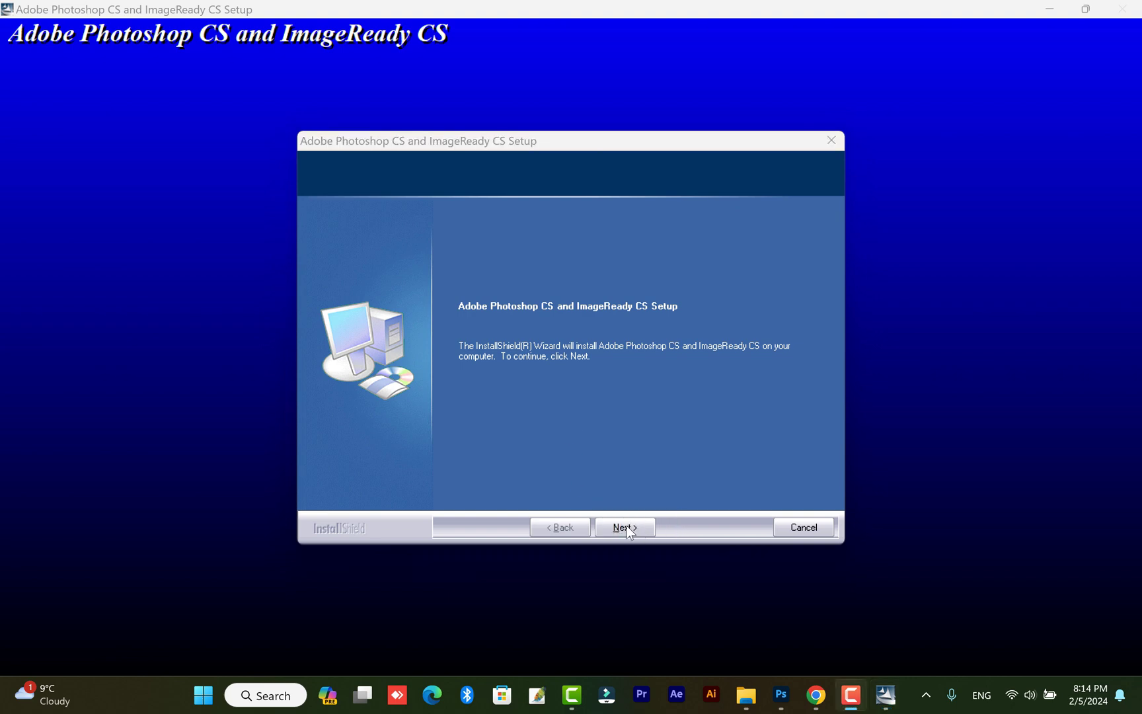
# Move past the welcome screen and the close-Adobe-applications notice, keeping International English
pyautogui.click(625, 526)
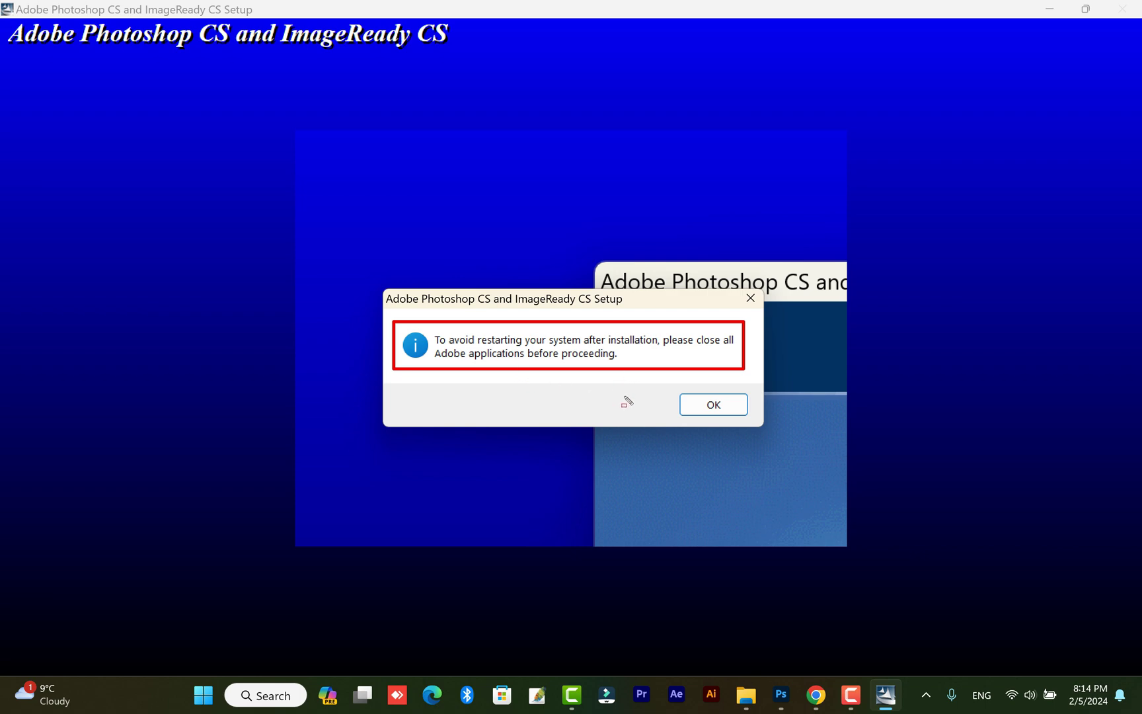
pyautogui.click(699, 407)
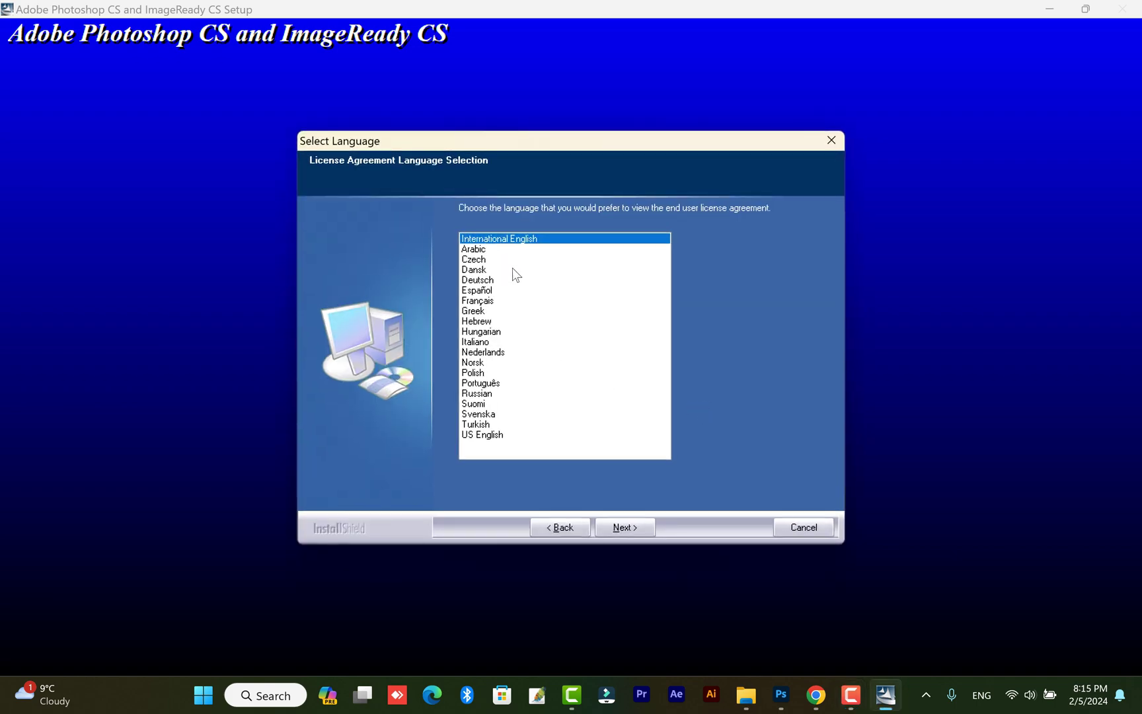
pyautogui.moveTo(447, 225); pyautogui.dragTo(566, 247)
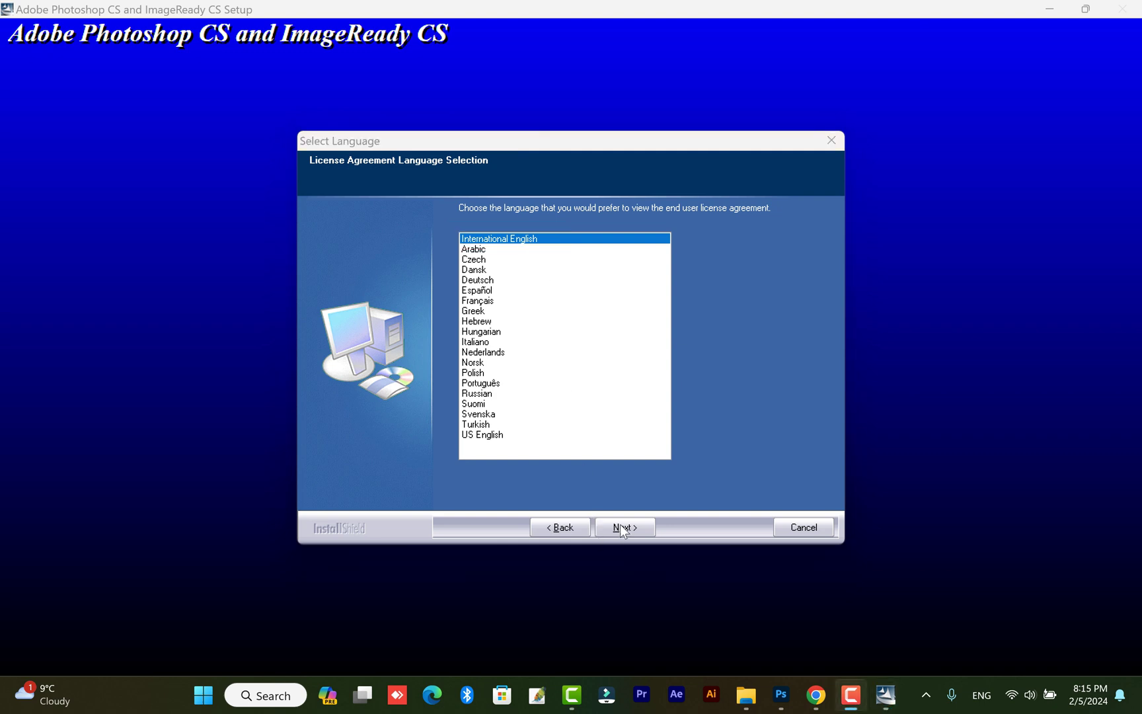
pyautogui.moveTo(594, 506); pyautogui.dragTo(694, 562)
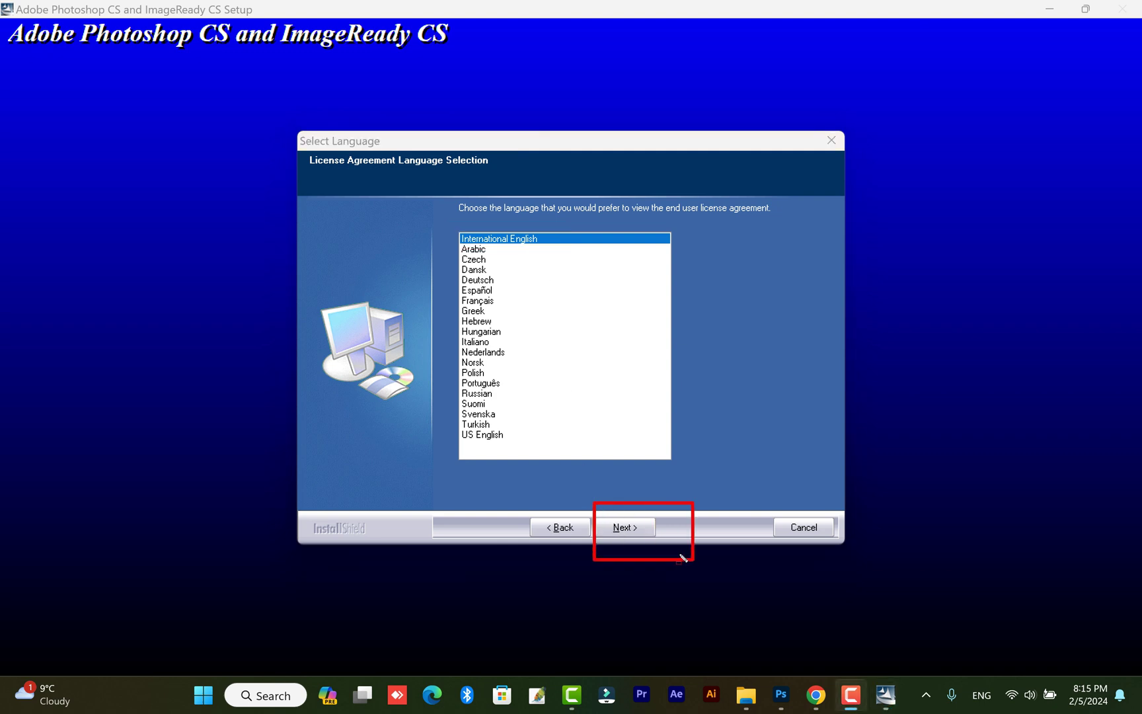
# Continue in International English, scroll through the license text and accept it
pyautogui.click(623, 526)
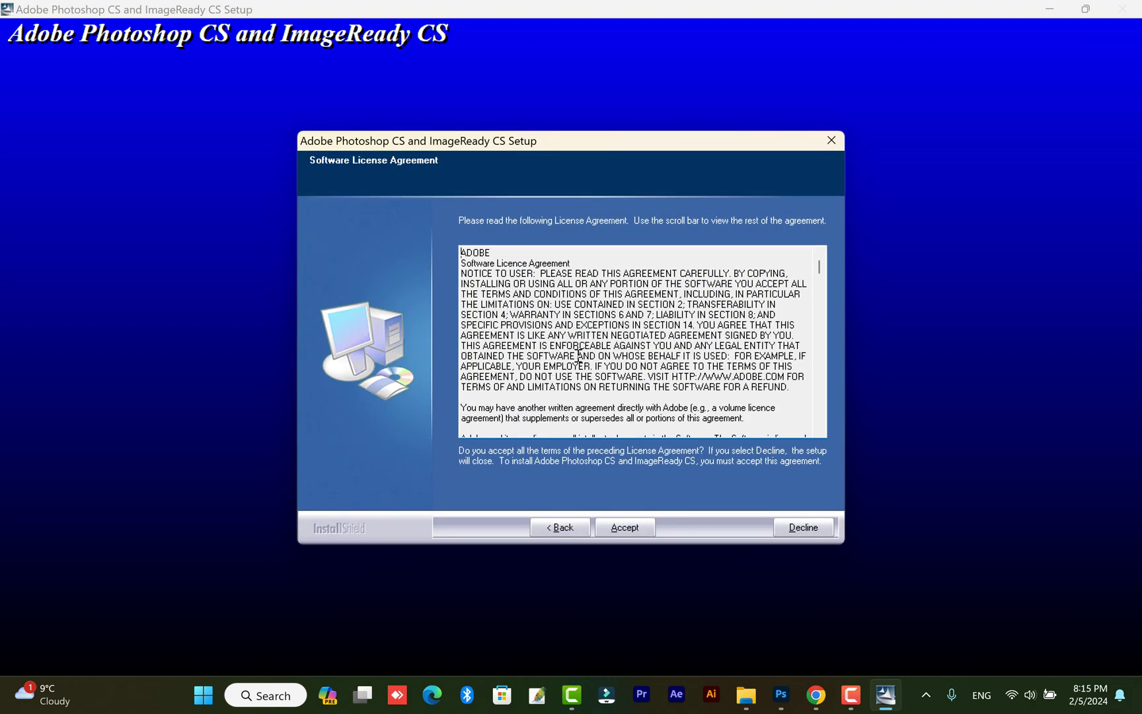
pyautogui.scroll(-5, 578, 357)
pyautogui.scroll(-2, 595, 360)
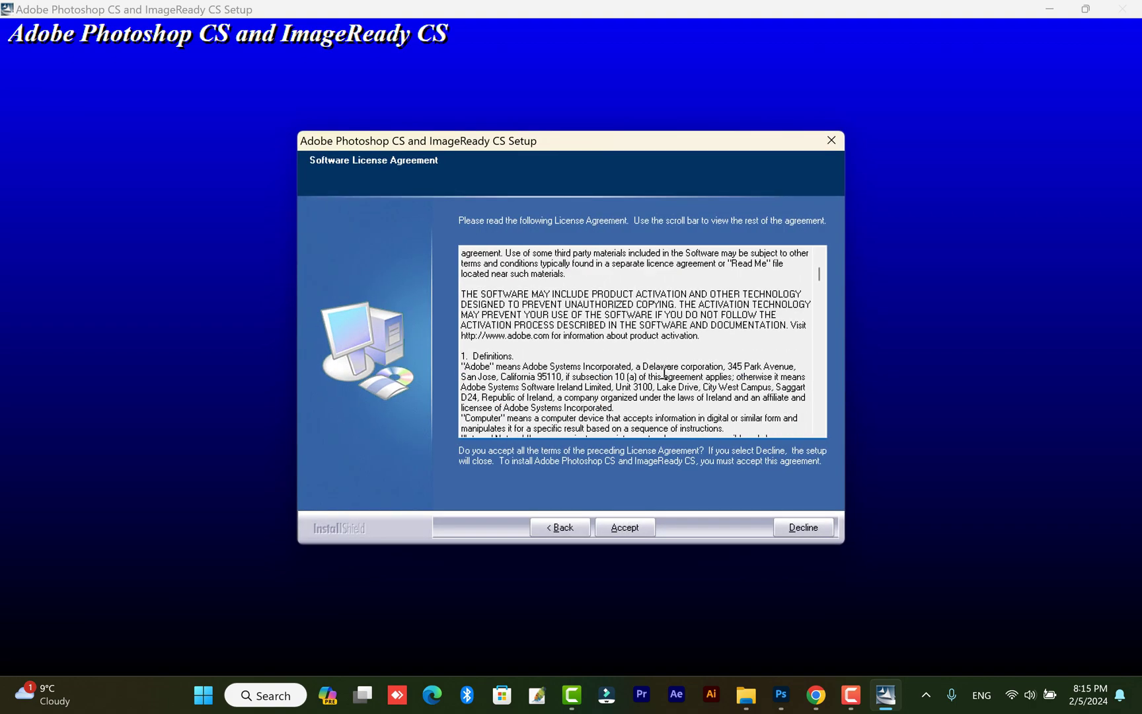
pyautogui.scroll(-4, 660, 370)
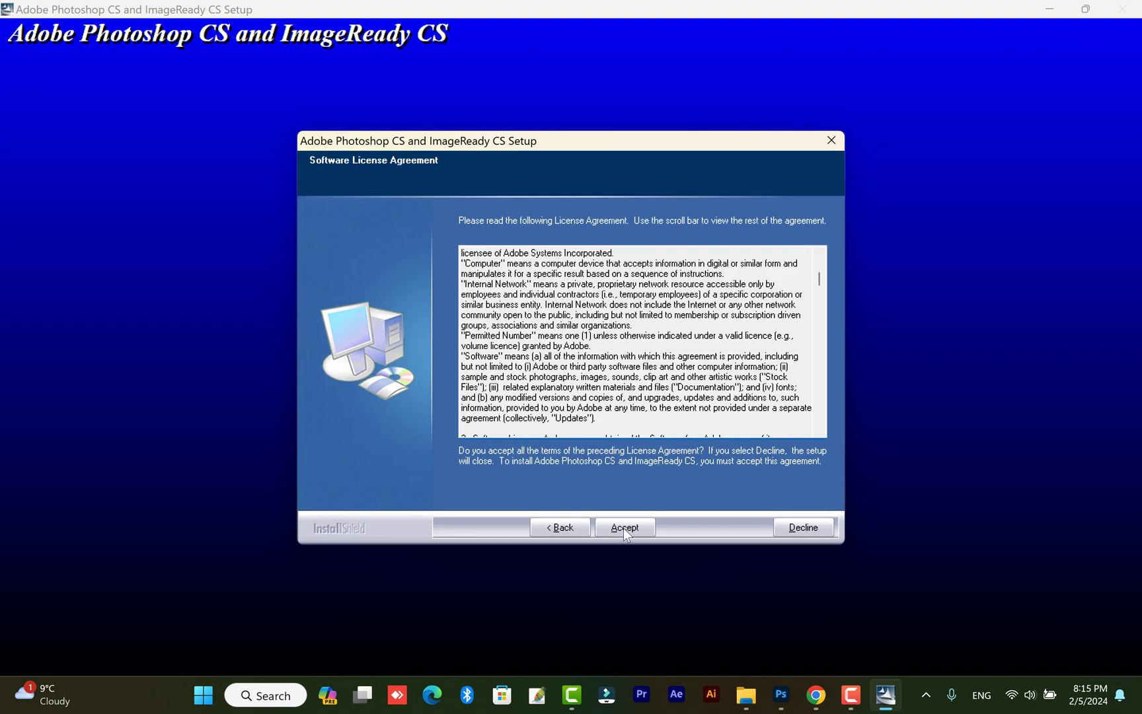
pyautogui.moveTo(592, 511); pyautogui.dragTo(710, 552)
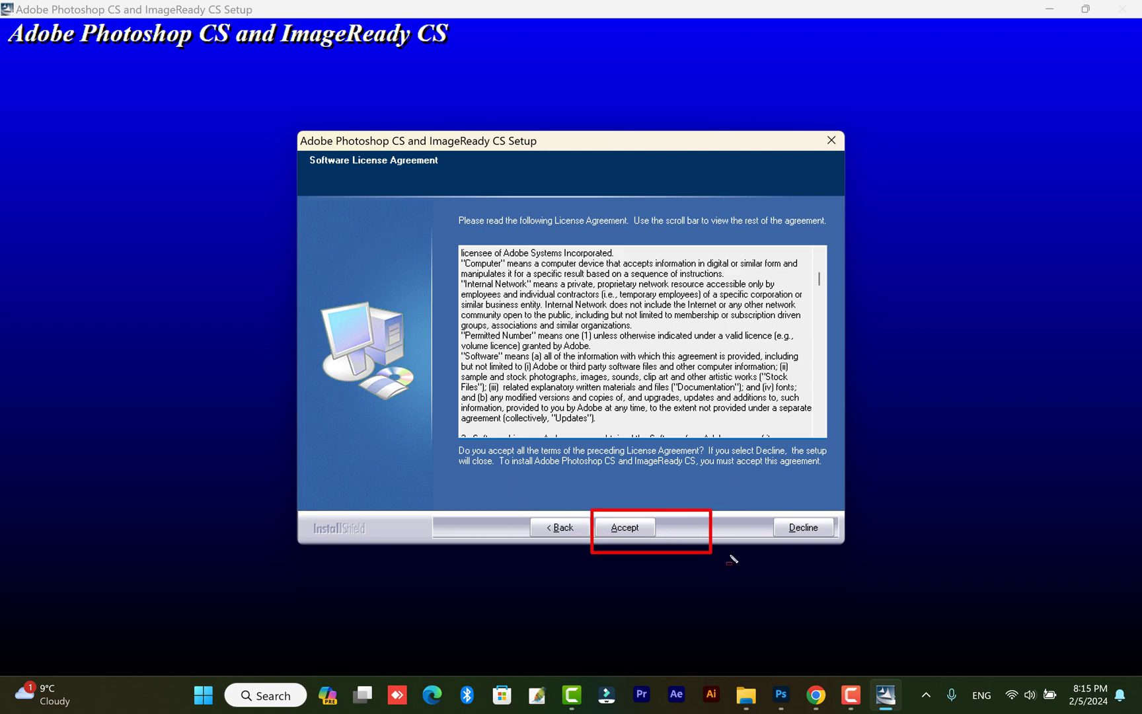
pyautogui.press('Escape')
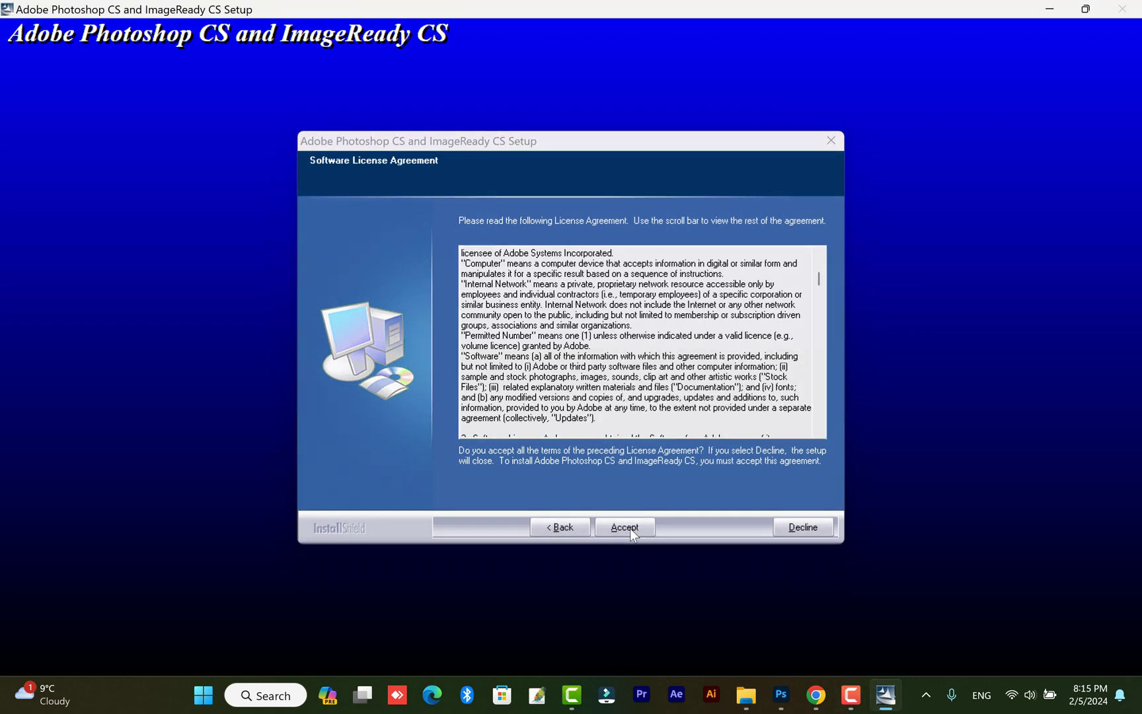
pyautogui.click(631, 528)
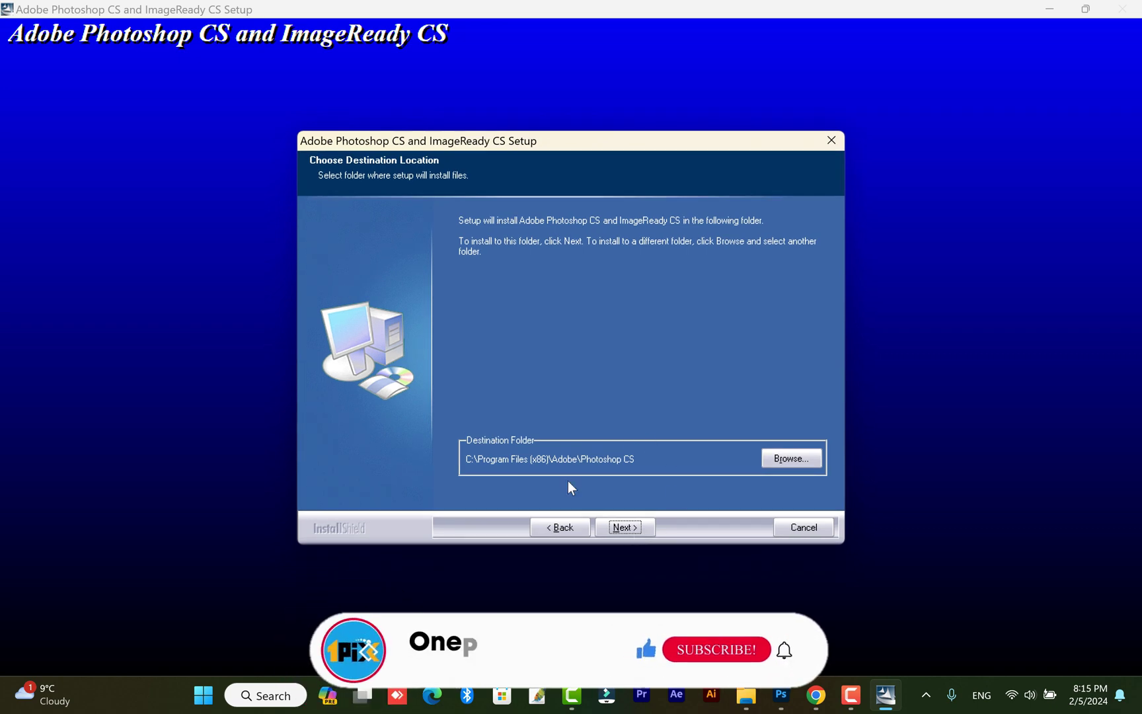
# Keep the default C:\Program Files (x86)\Adobe\Photoshop CS folder and default file associations
pyautogui.moveTo(458, 432); pyautogui.dragTo(831, 504)
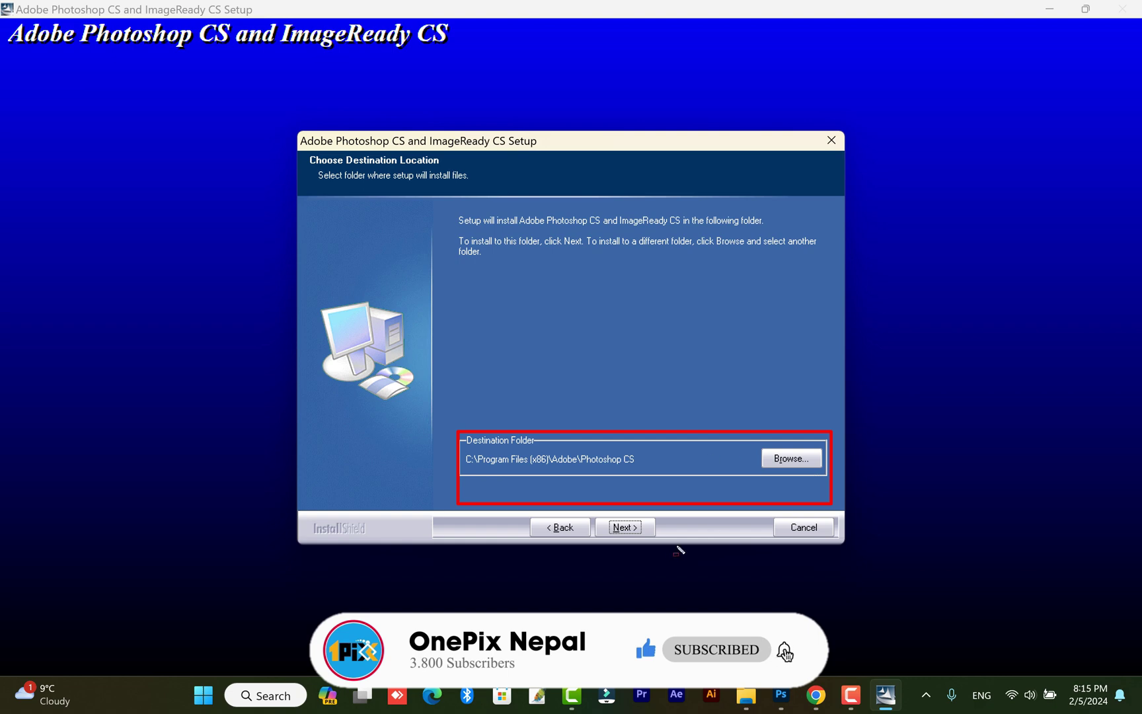
pyautogui.press('Escape')
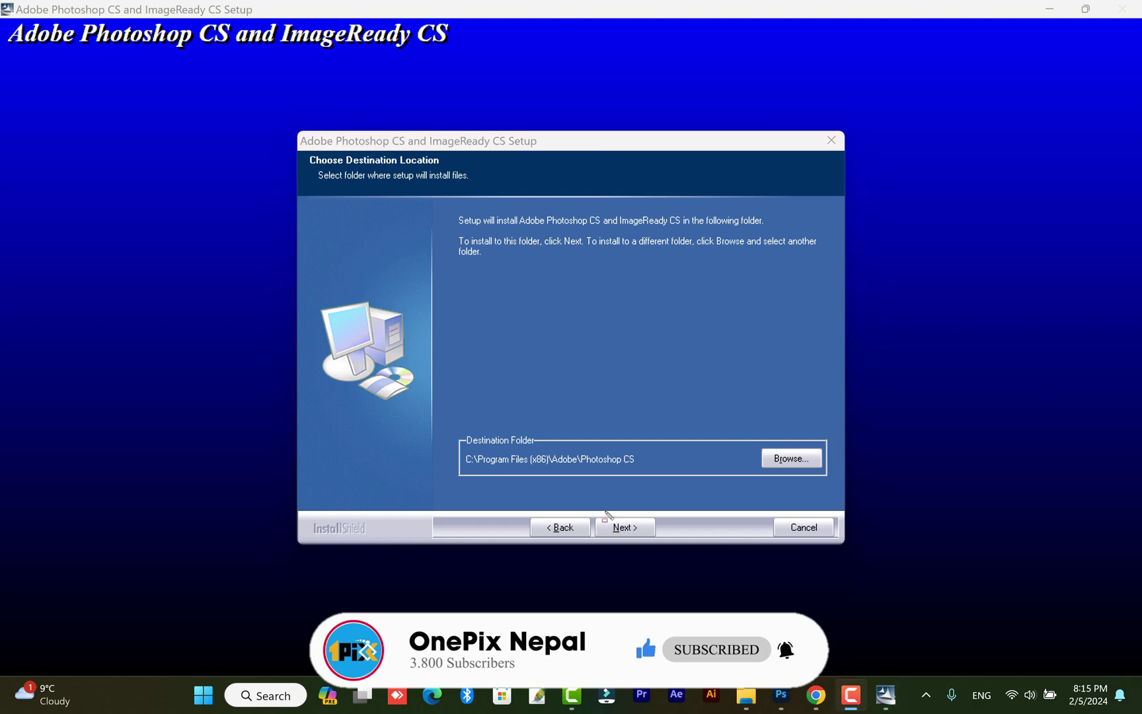
pyautogui.moveTo(596, 510); pyautogui.dragTo(701, 554)
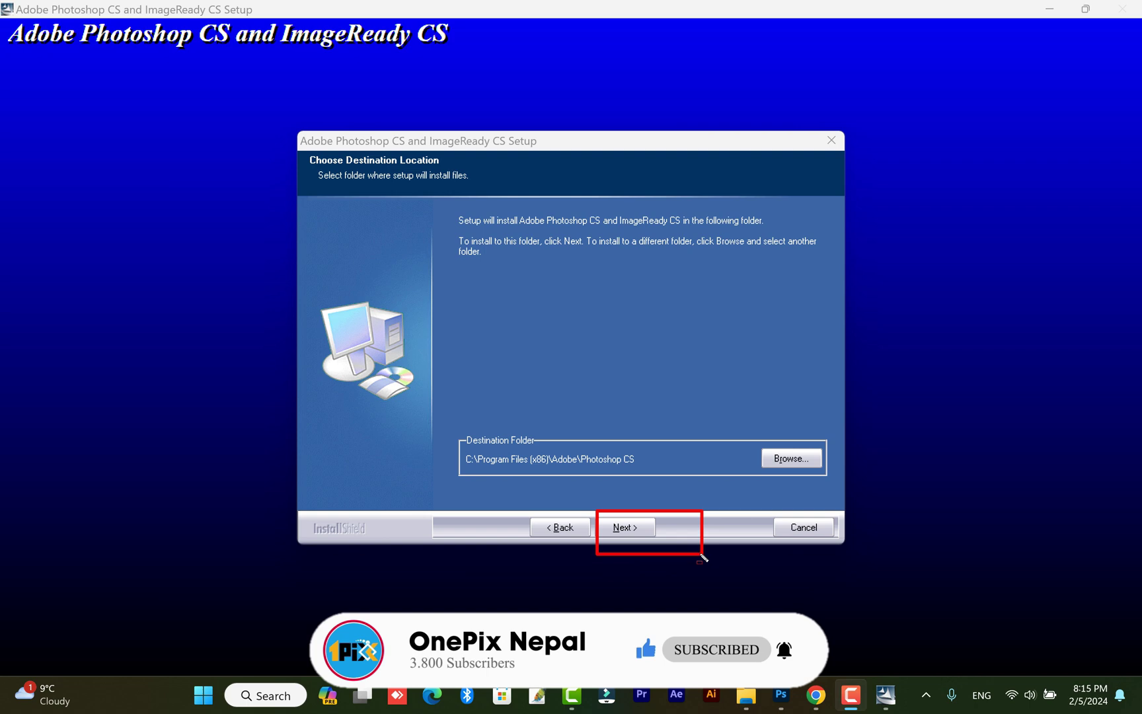
pyautogui.click(634, 527)
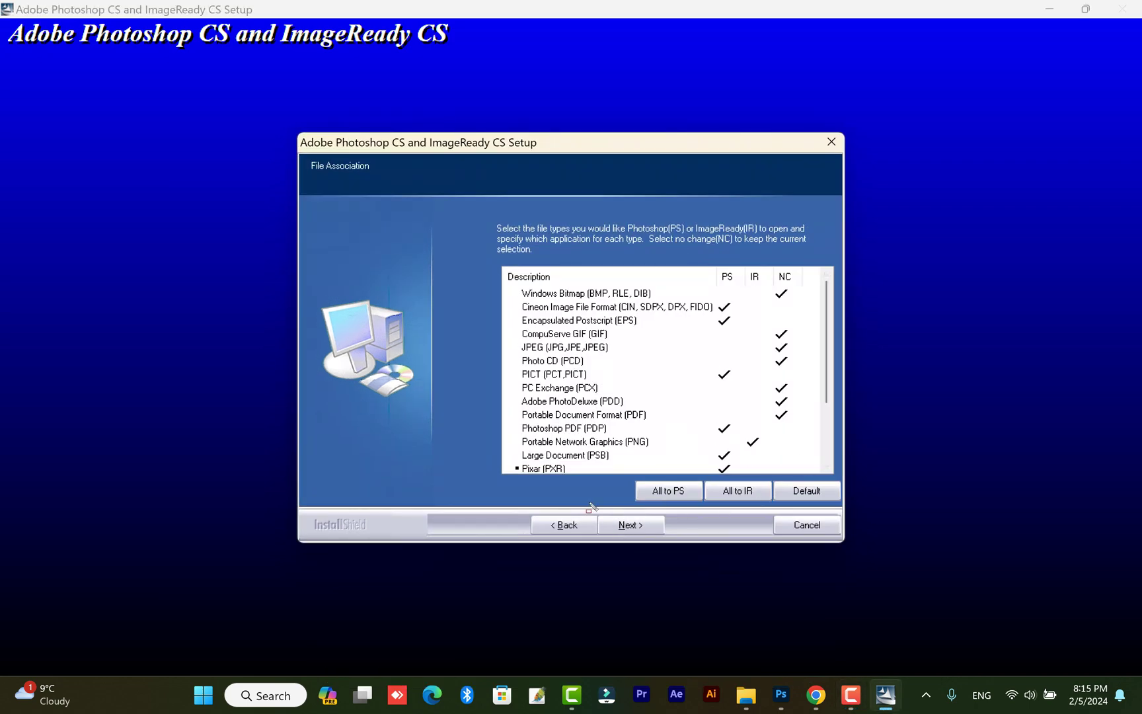
pyautogui.moveTo(586, 503); pyautogui.dragTo(674, 544)
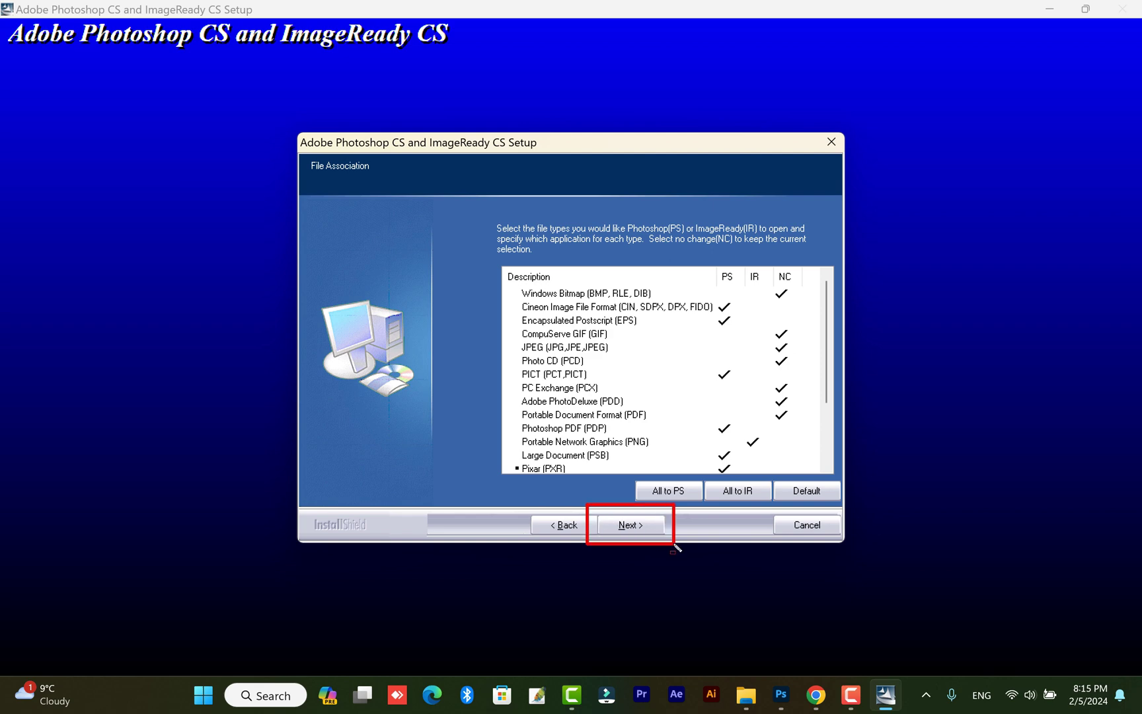
pyautogui.click(642, 522)
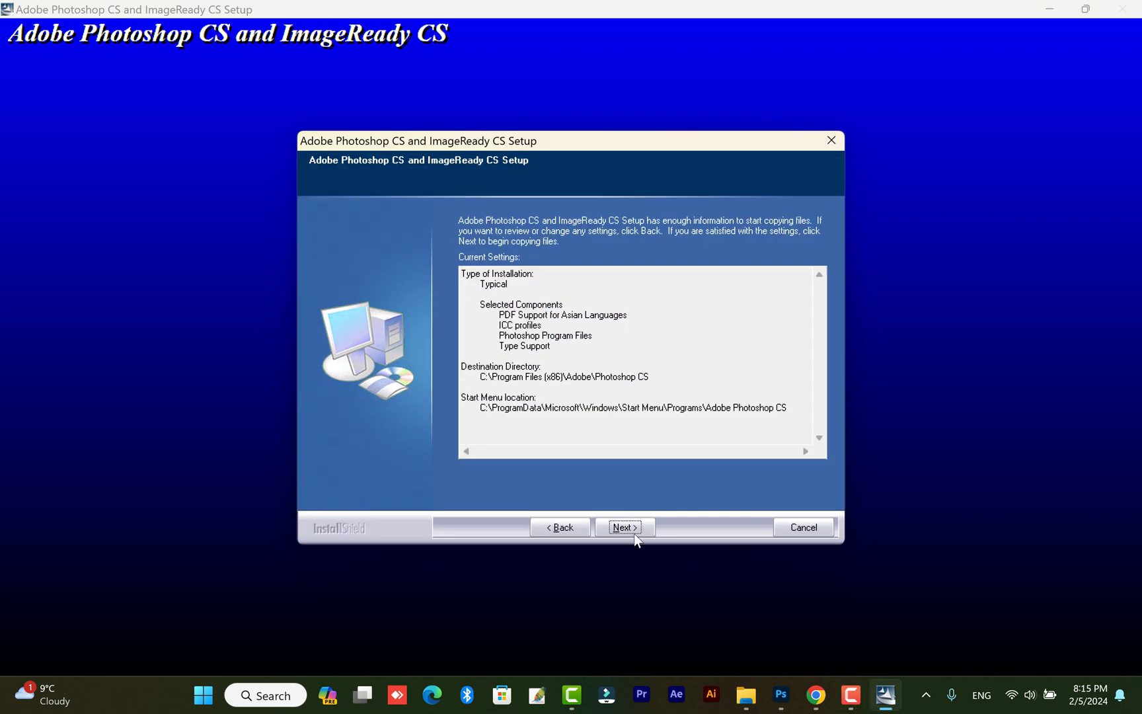
pyautogui.moveTo(598, 504); pyautogui.dragTo(674, 559)
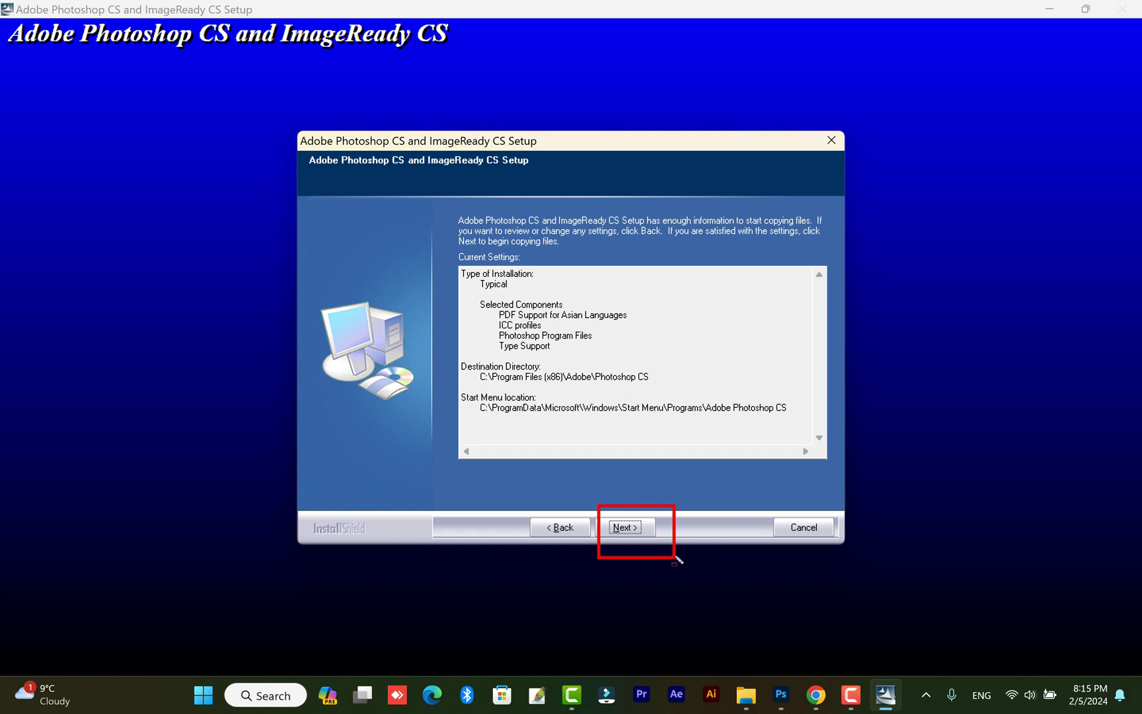
# Install Photoshop CS, finish without the ReadMe, dismiss the thank-you message and close the setup folder
pyautogui.click(641, 530)
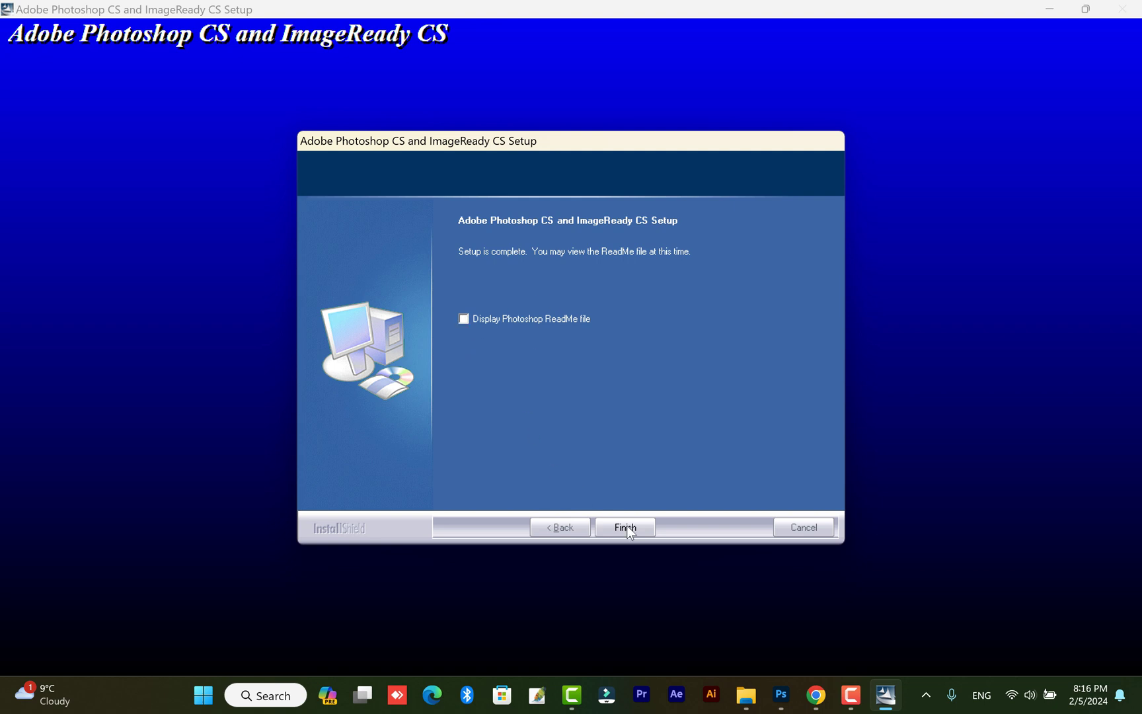
pyautogui.moveTo(592, 502); pyautogui.dragTo(661, 549)
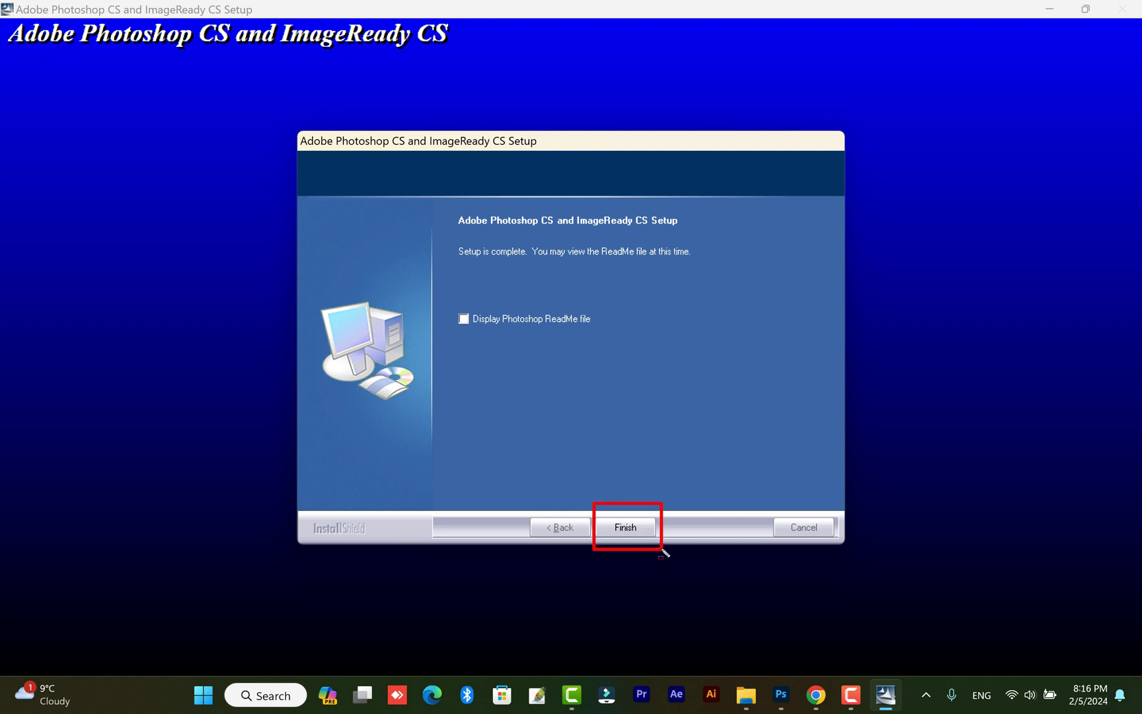
pyautogui.click(625, 526)
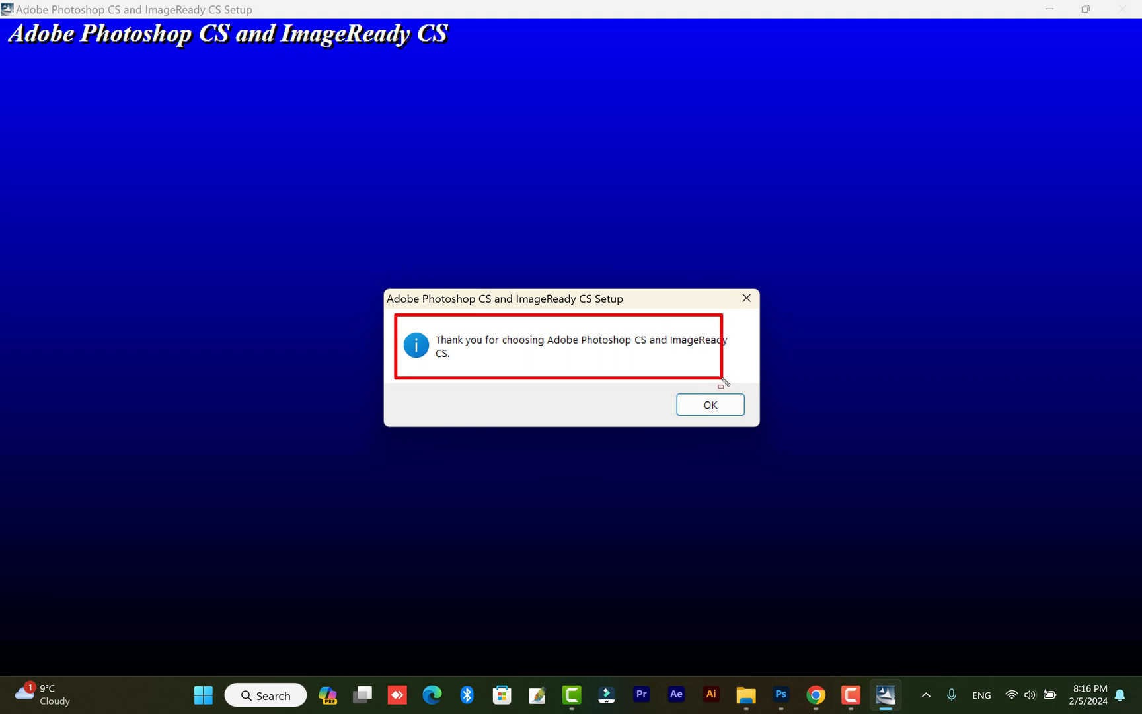
pyautogui.moveTo(408, 336); pyautogui.dragTo(746, 377)
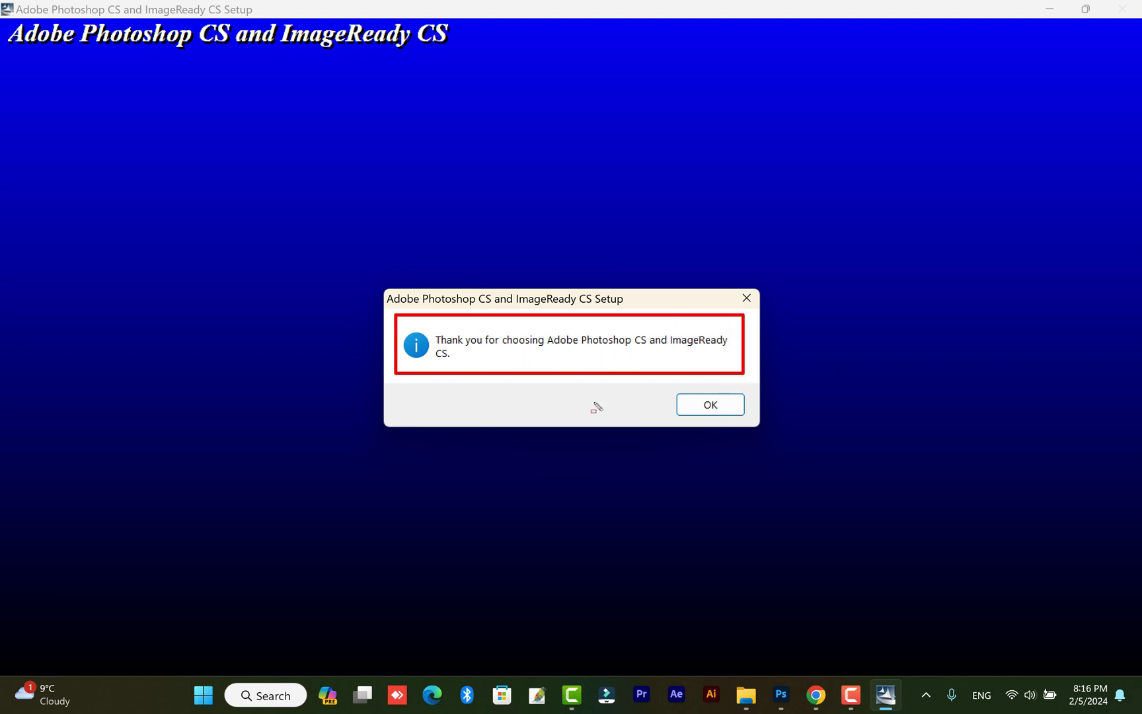
pyautogui.moveTo(646, 384); pyautogui.dragTo(760, 436)
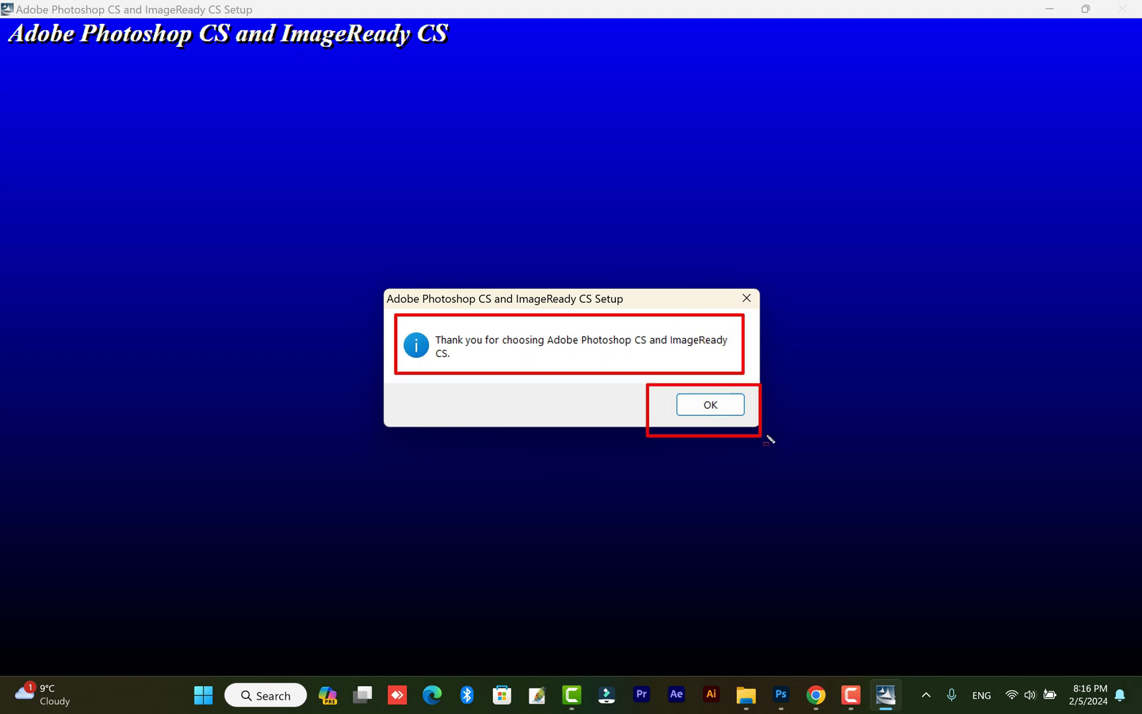
pyautogui.click(713, 405)
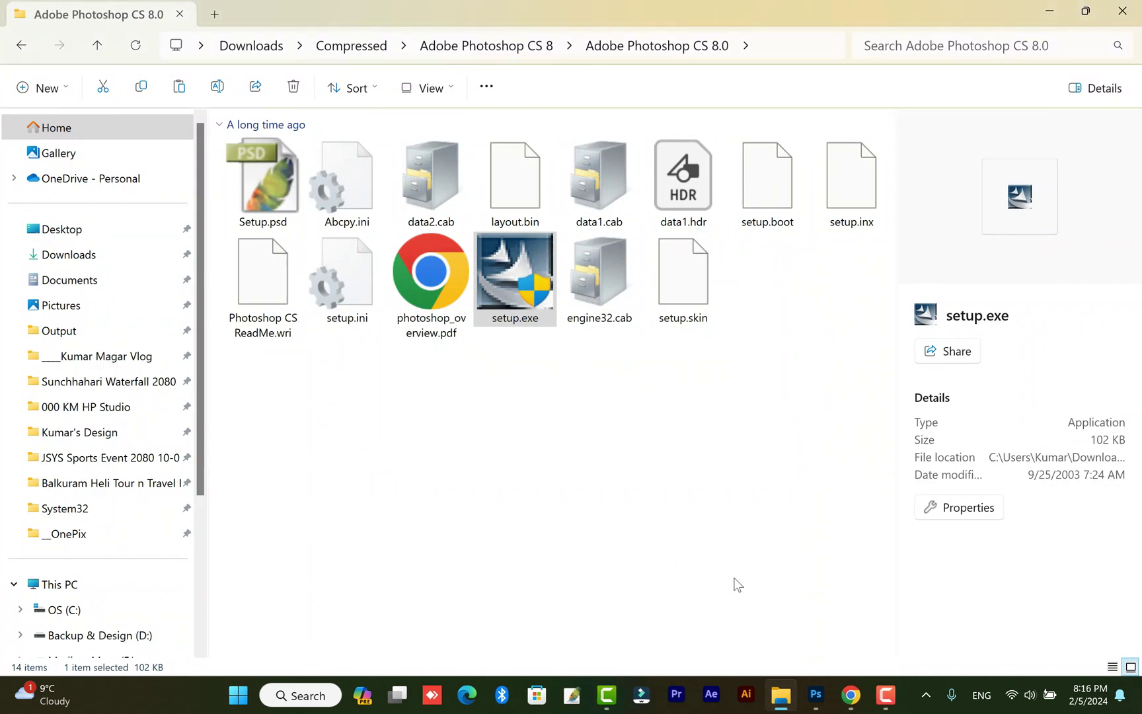
pyautogui.click(1124, 11)
# Minimize Chrome, refresh the desktop, and use the Run prompt to open appwiz.cpl
pyautogui.click(1036, 10)
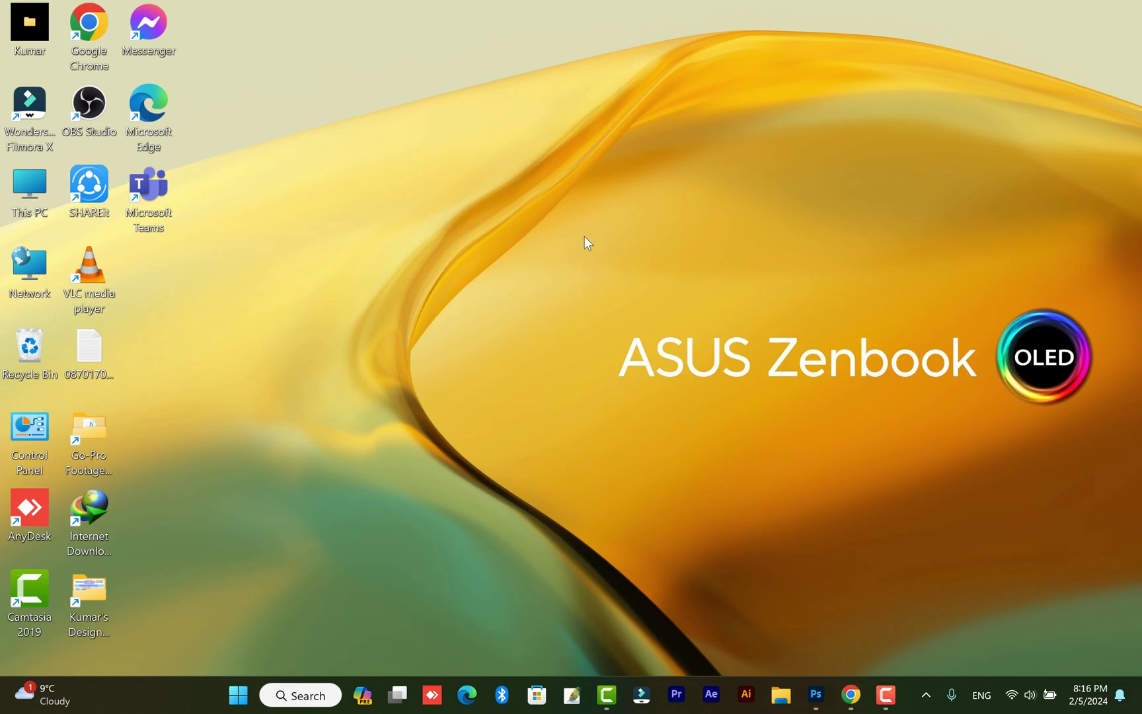
pyautogui.rightClick(486, 235)
pyautogui.click(534, 346)
pyautogui.press('super+r')
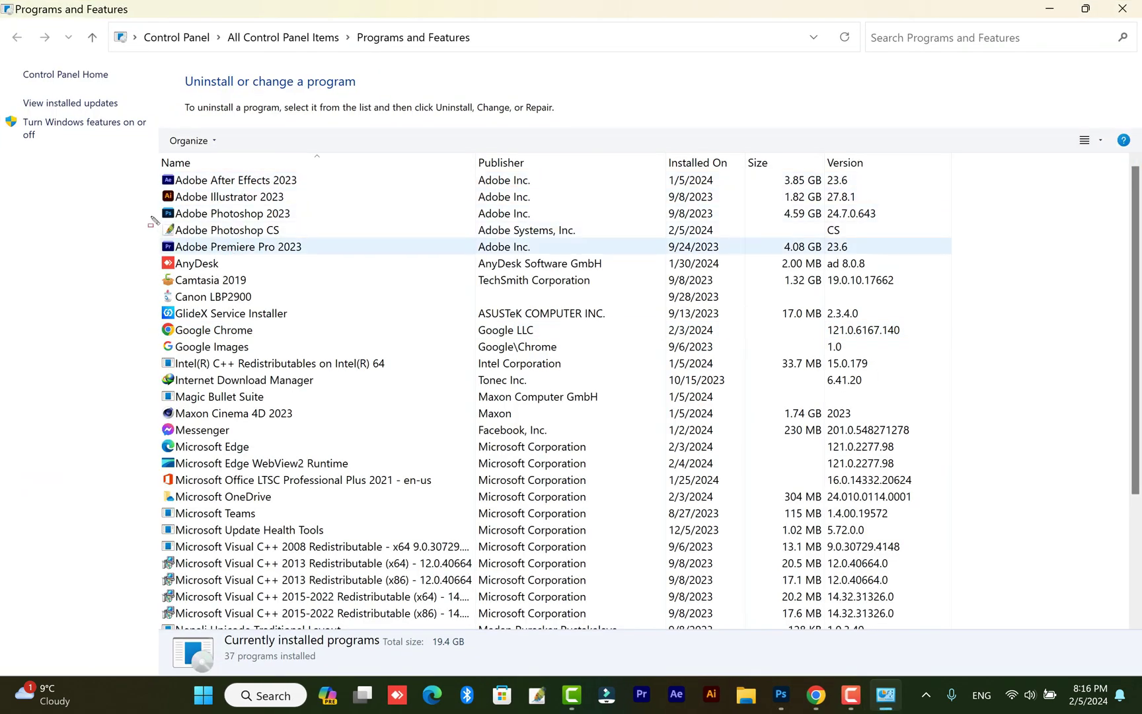
pyautogui.moveTo(151, 217); pyautogui.dragTo(894, 247)
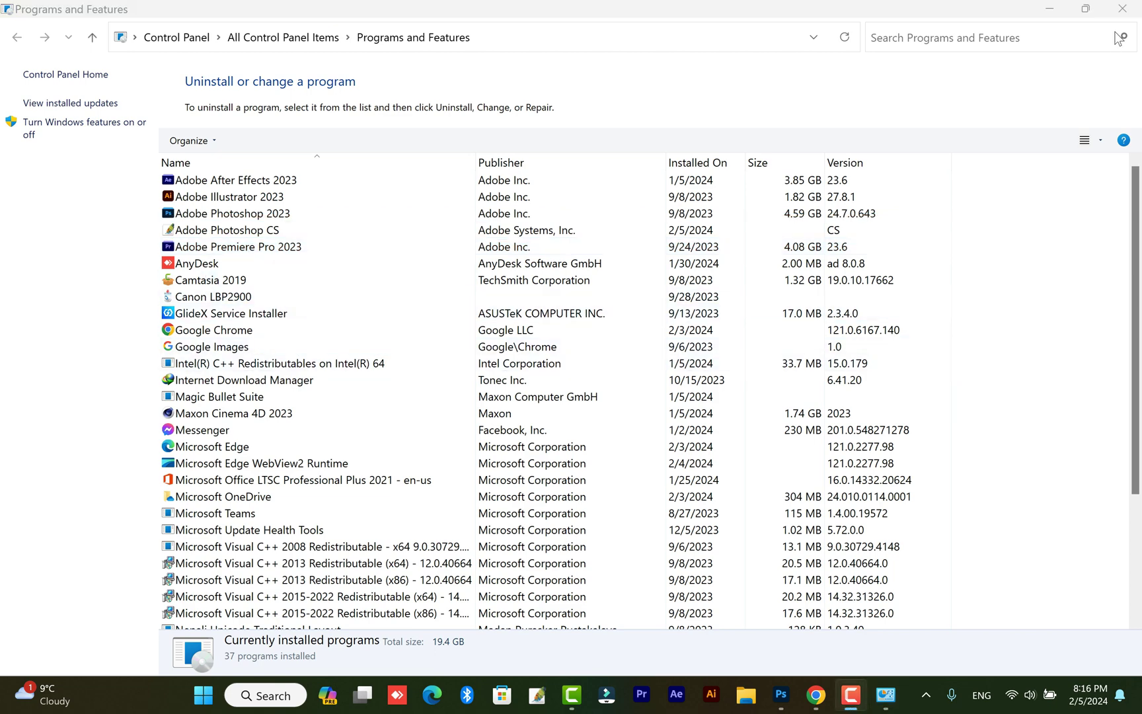
# Close the installed programs list, try a Start menu search for 'photoshop', then dismiss it
pyautogui.click(1121, 9)
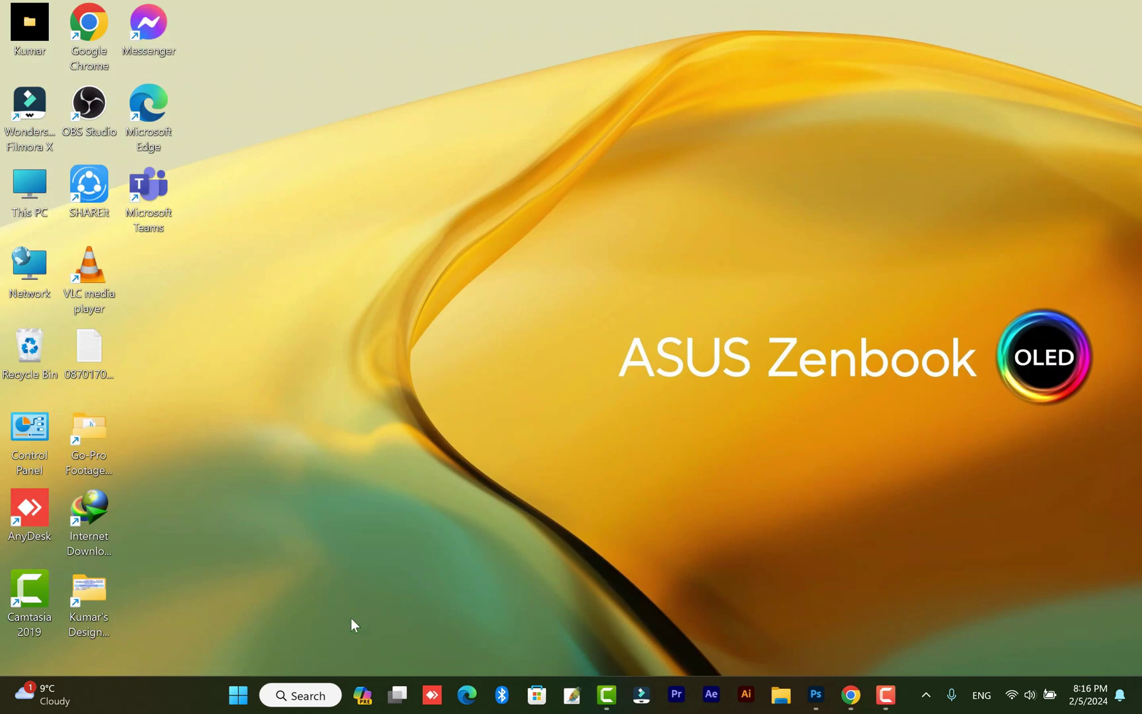
pyautogui.click(253, 692)
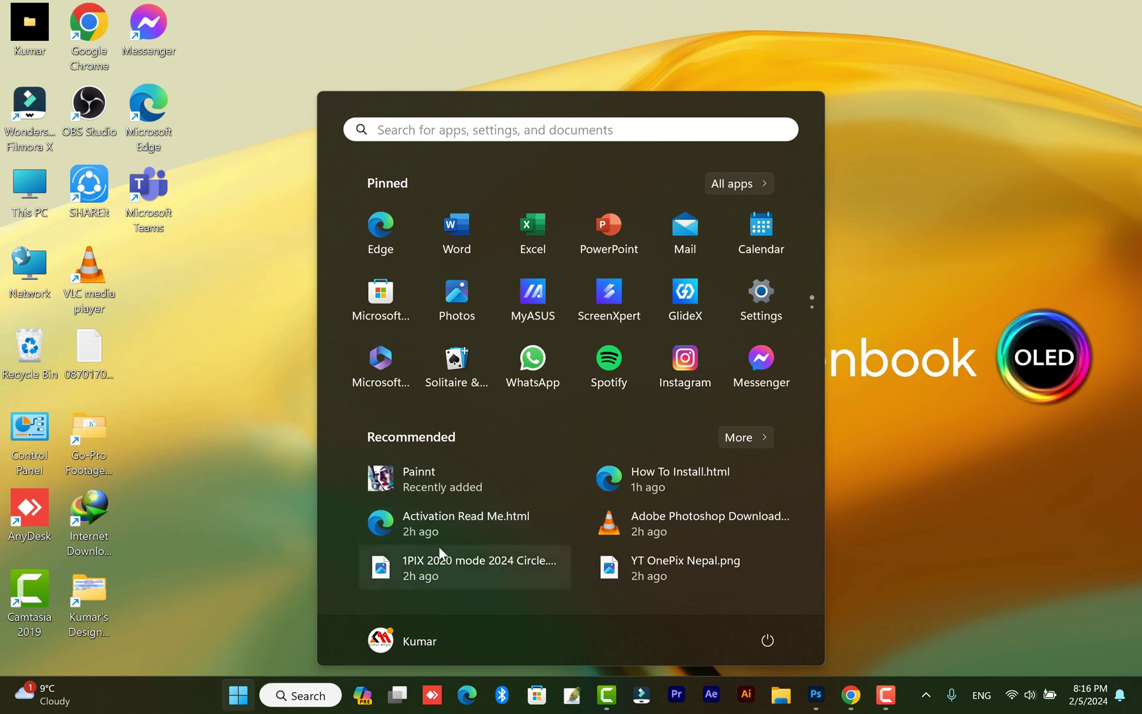
pyautogui.click(434, 127)
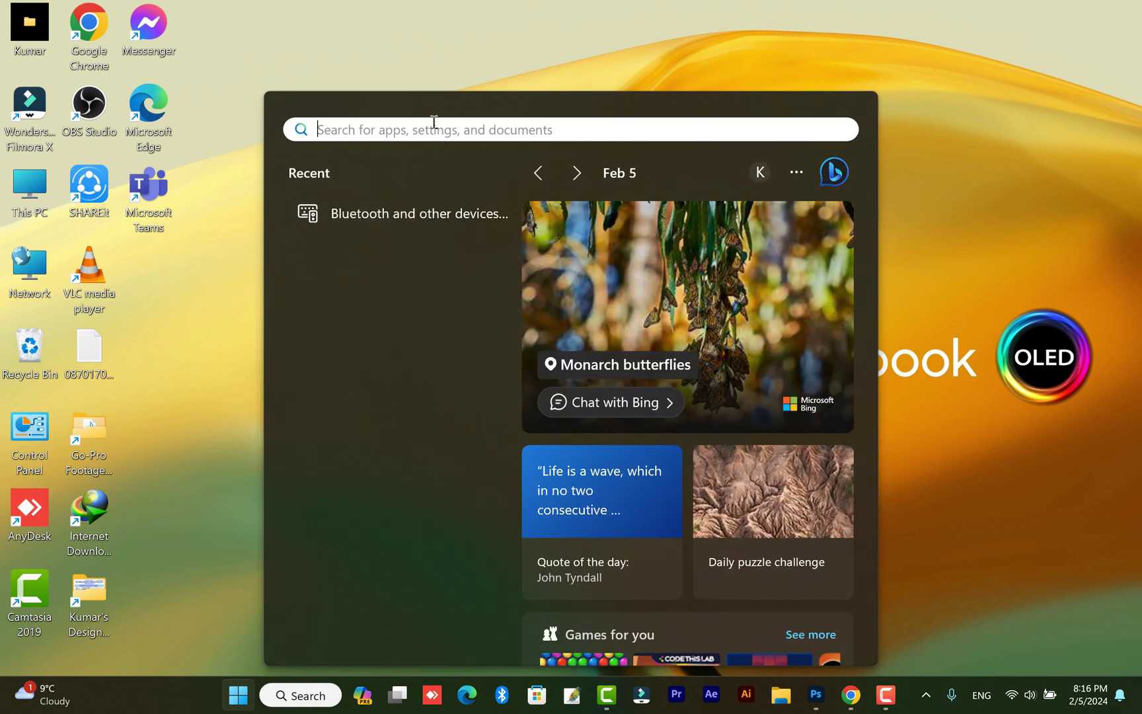
pyautogui.write('photosh')
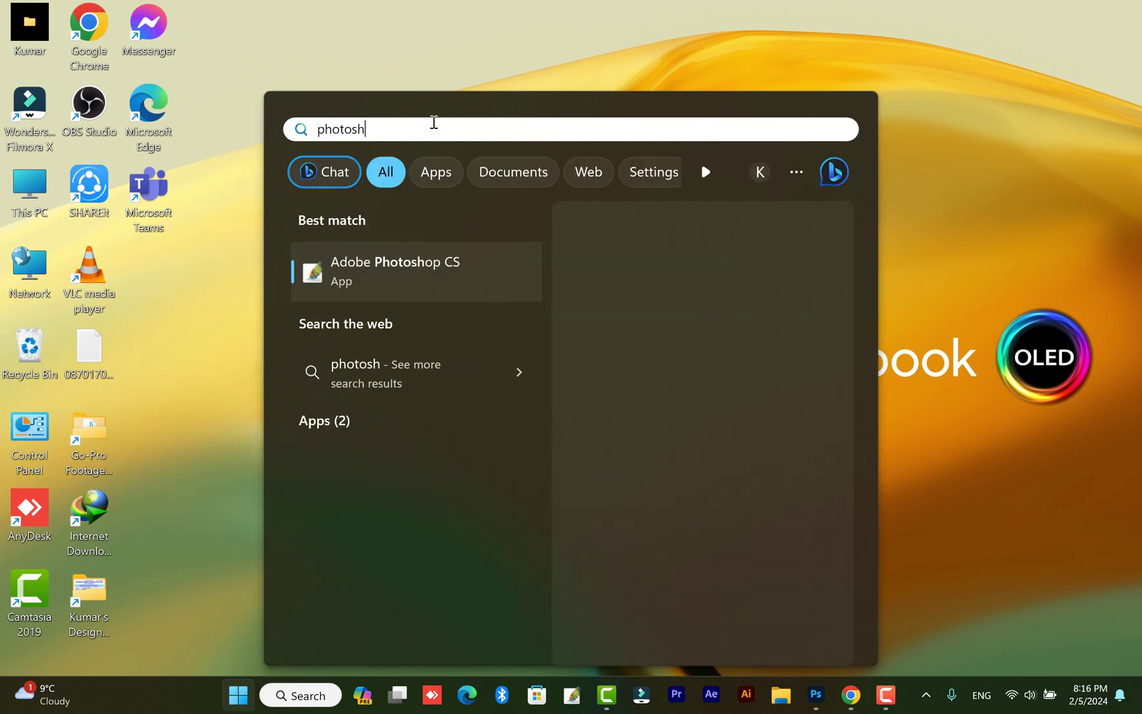
pyautogui.write('op')
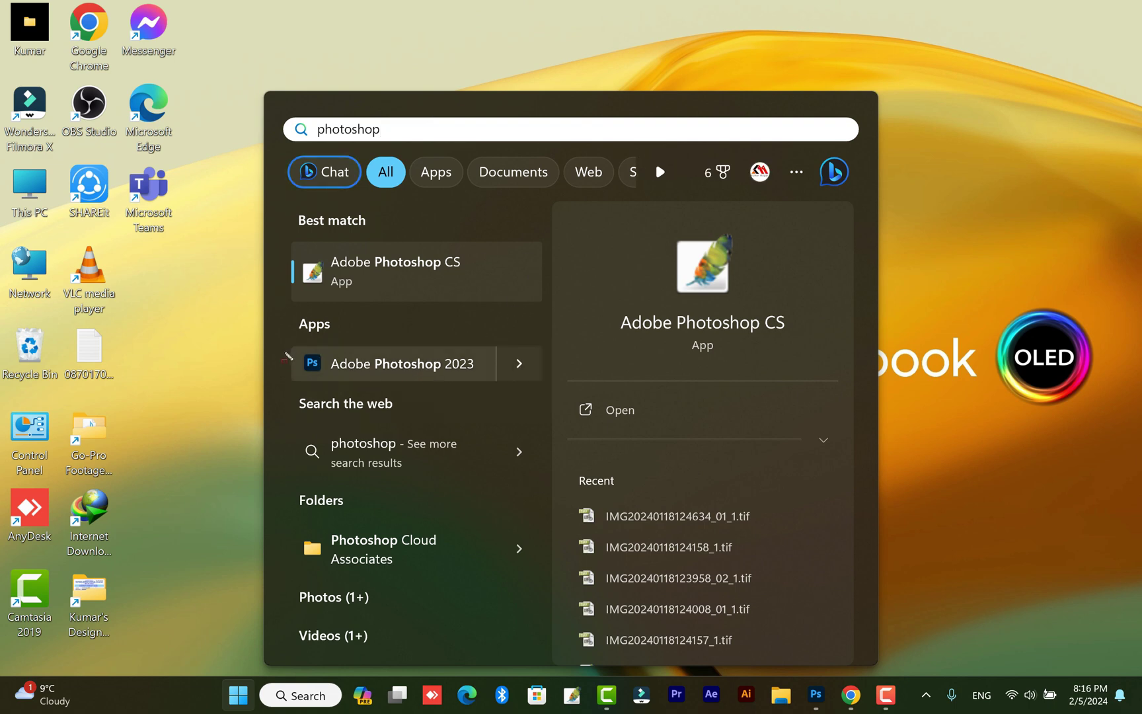
pyautogui.moveTo(426, 383); pyautogui.dragTo(534, 384)
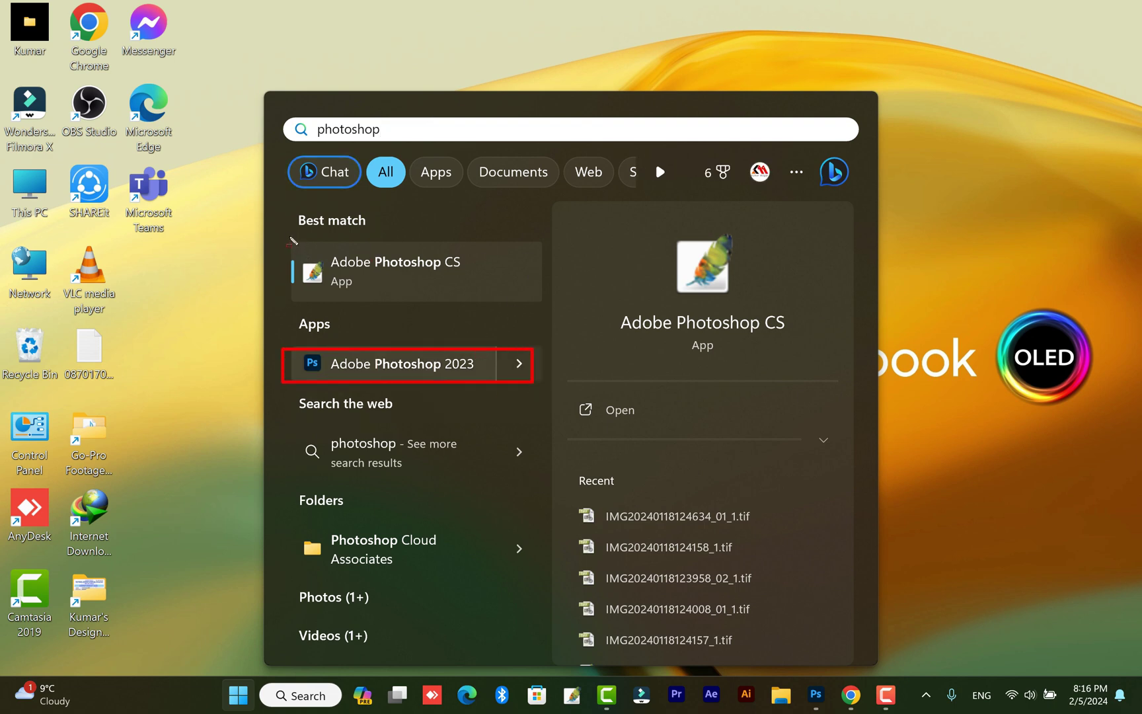
pyautogui.moveTo(289, 236); pyautogui.dragTo(520, 305)
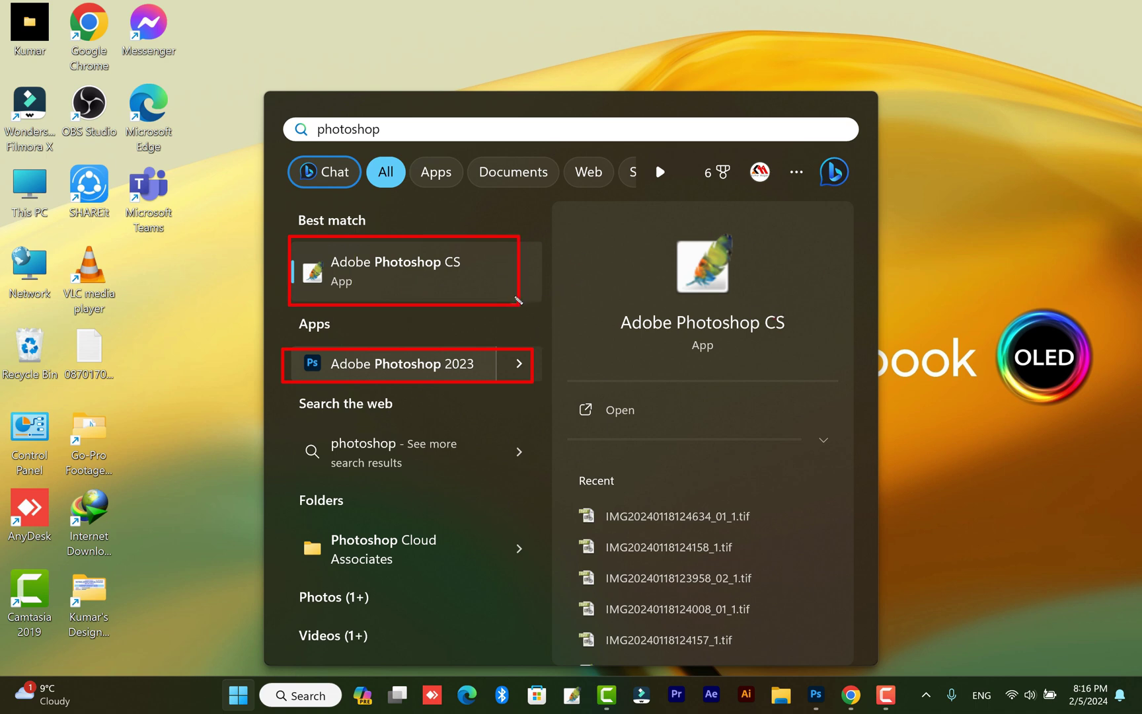
pyautogui.press('Escape')
# Search Start for 'photosho' and launch Adobe Photoshop CS from the results
pyautogui.press('super')
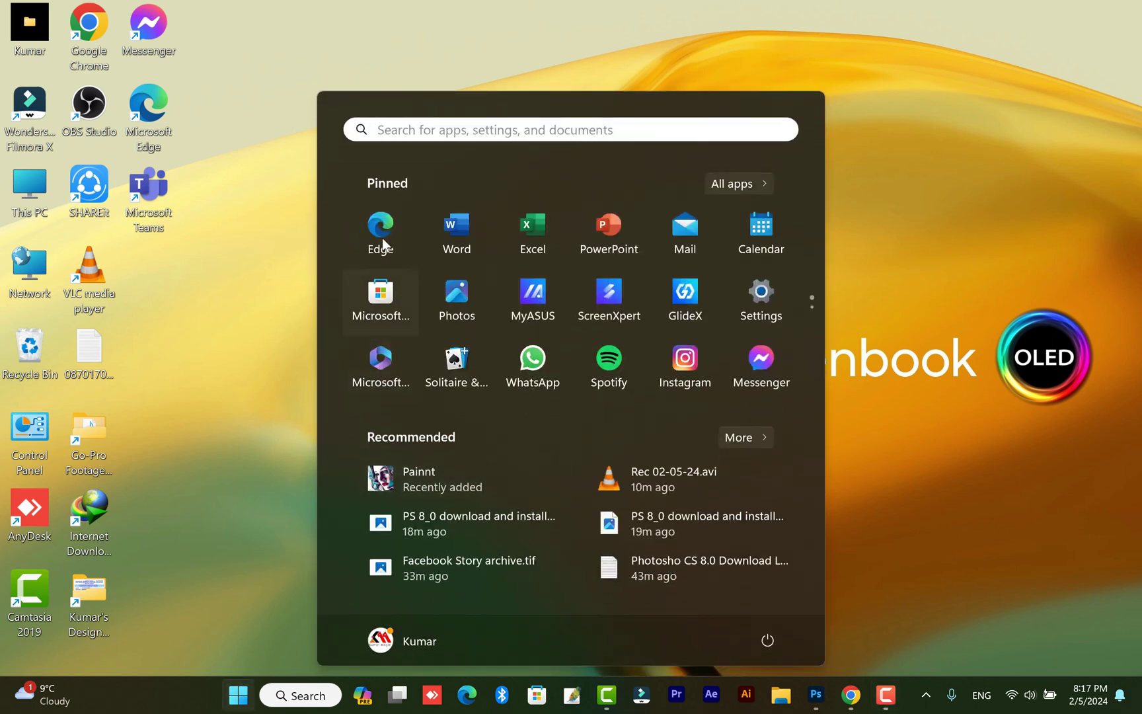
pyautogui.click(418, 132)
pyautogui.write('p')
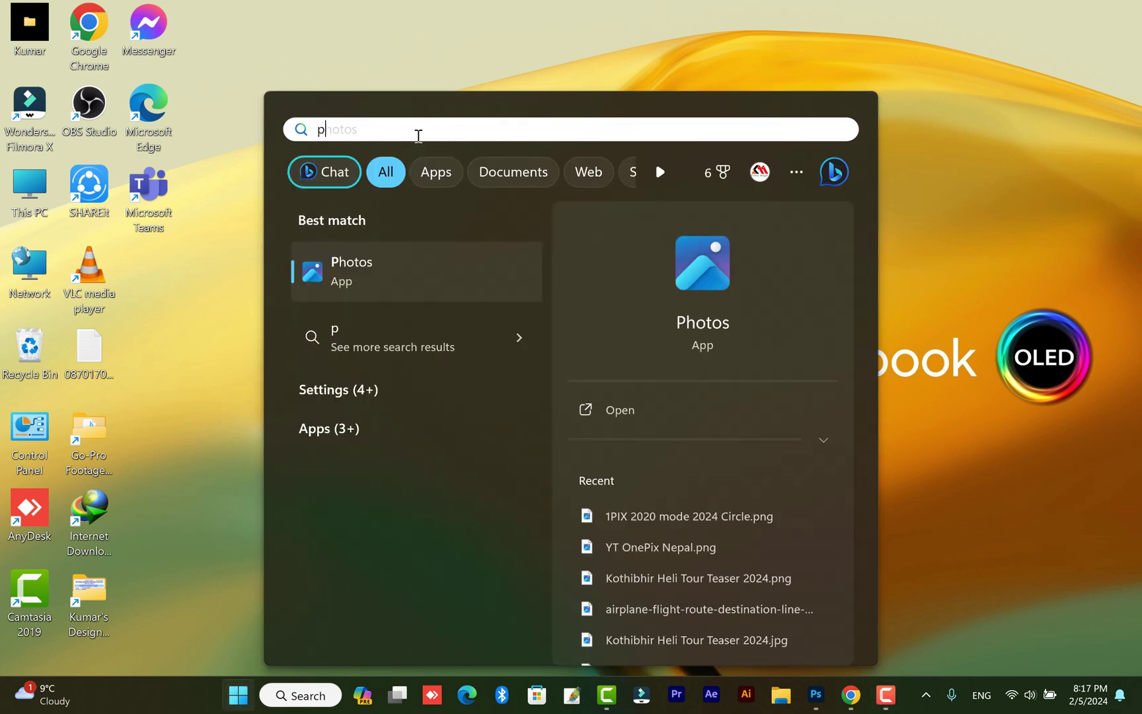
pyautogui.write('hotos')
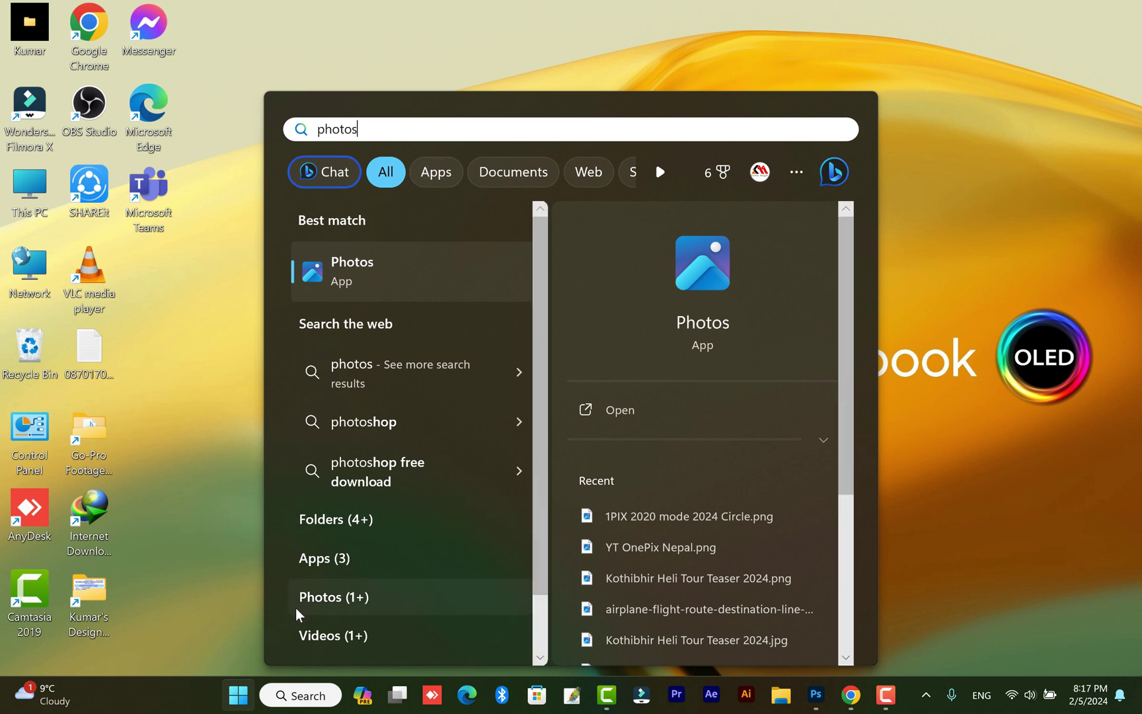
pyautogui.click(239, 695)
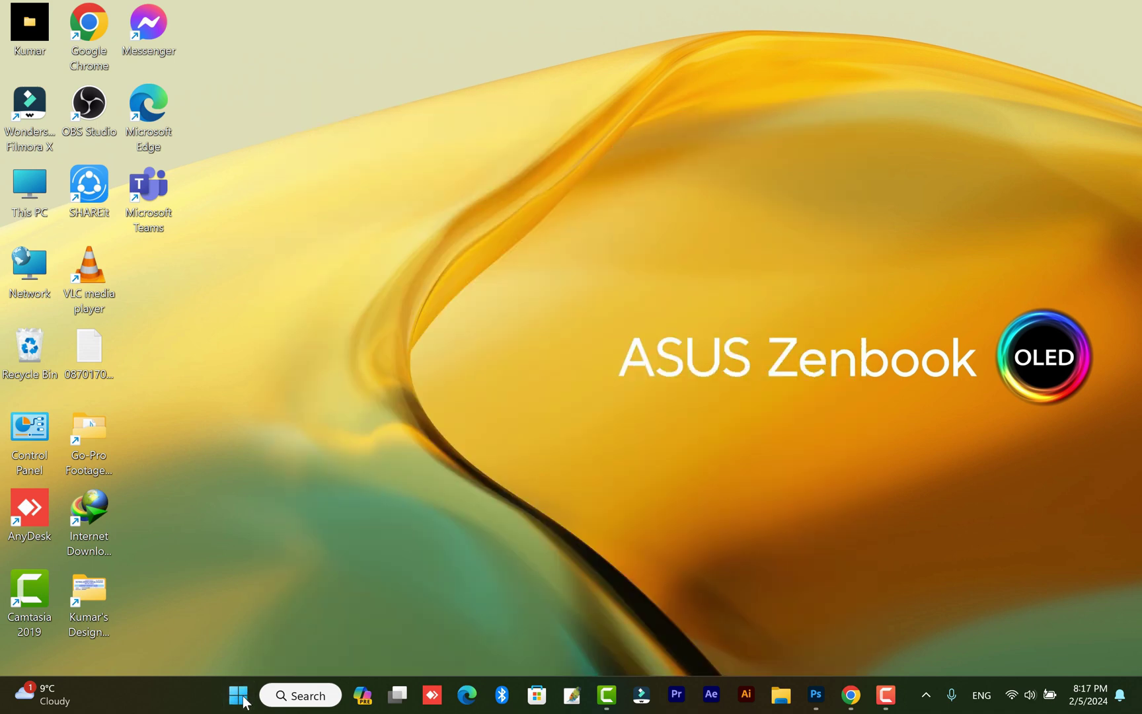
pyautogui.click(242, 697)
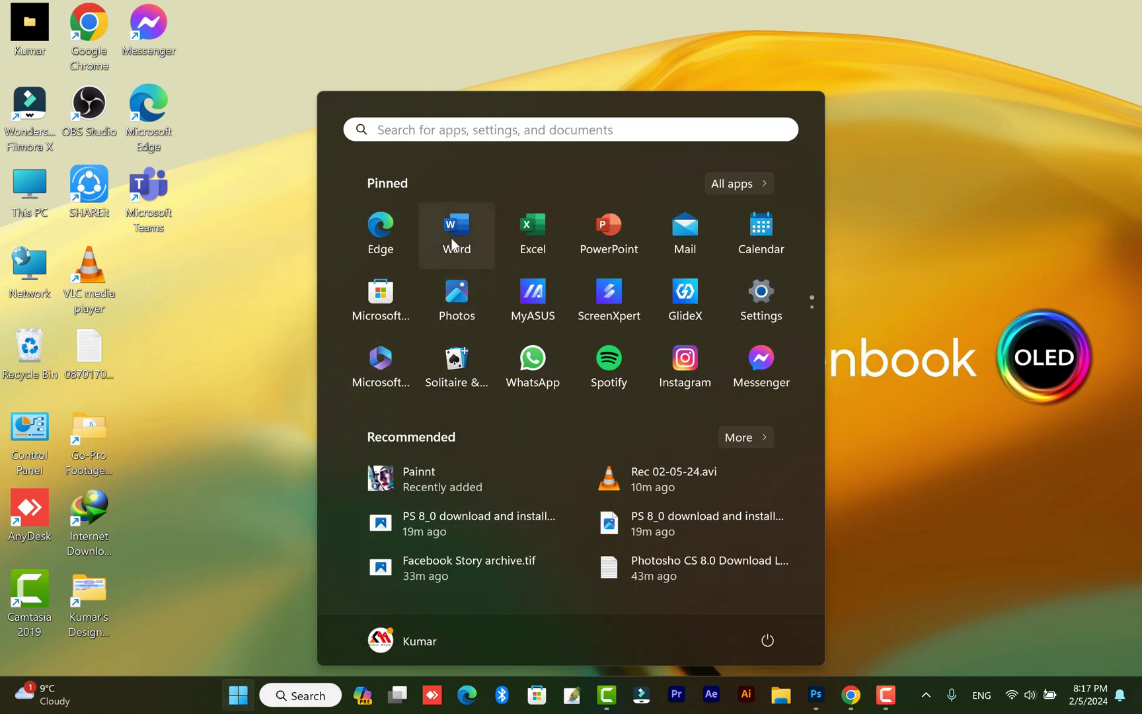
pyautogui.click(433, 132)
pyautogui.write('ph')
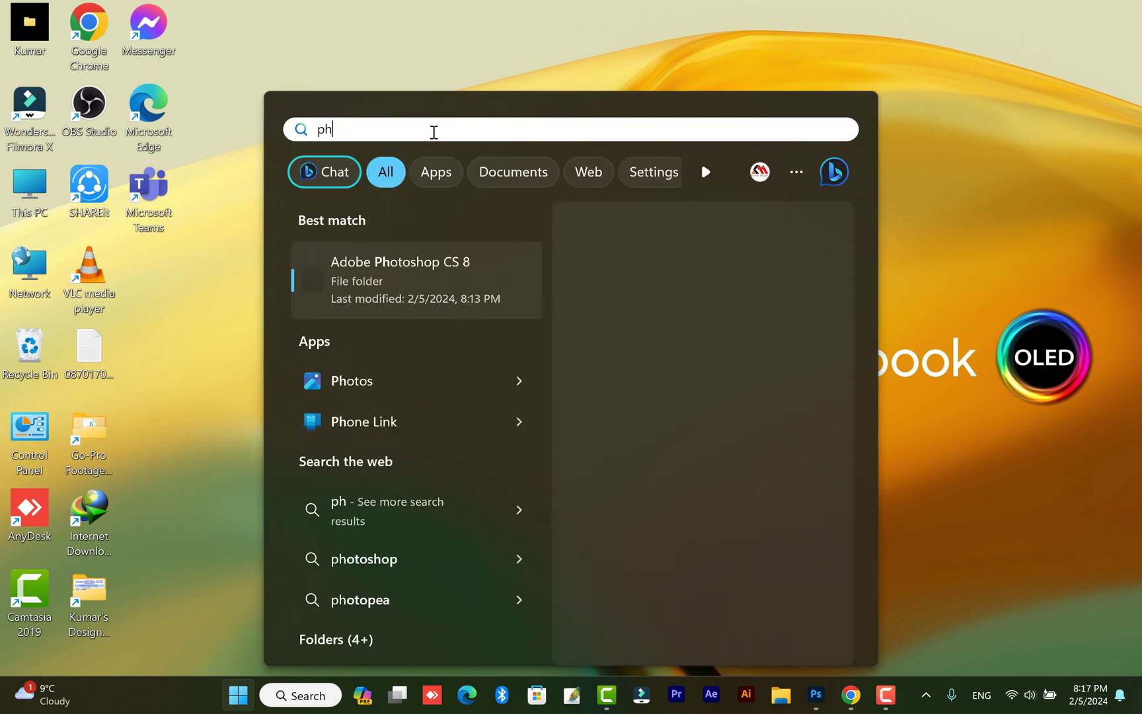
pyautogui.write('otosho')
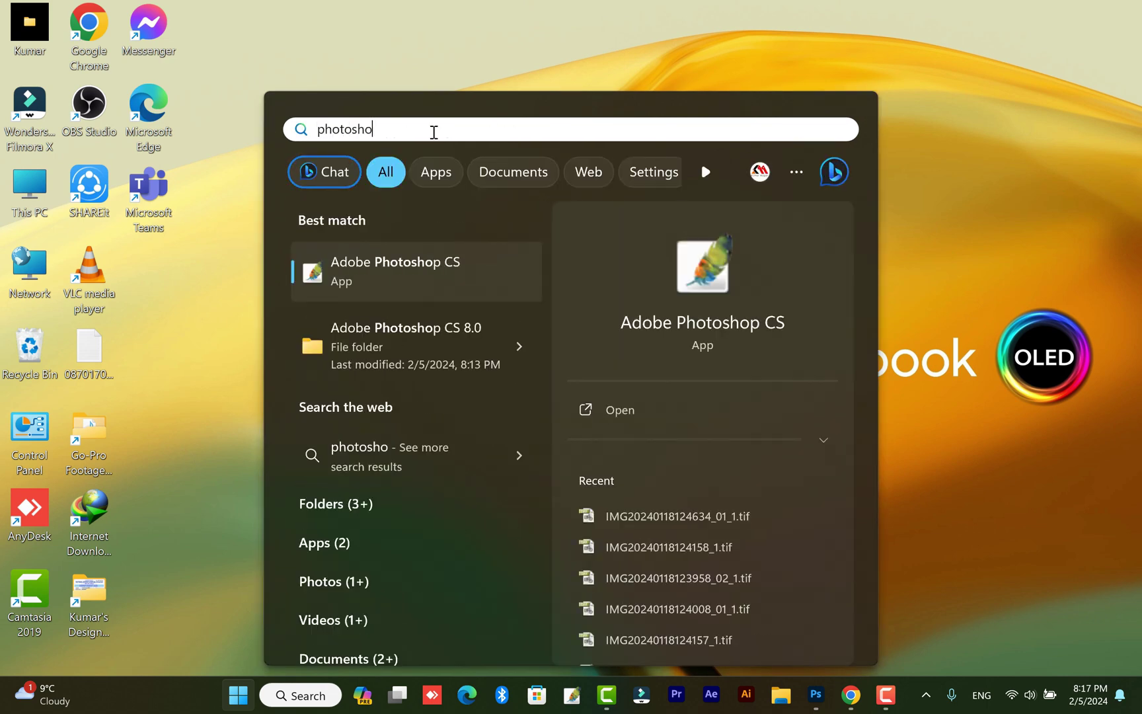
pyautogui.click(412, 270)
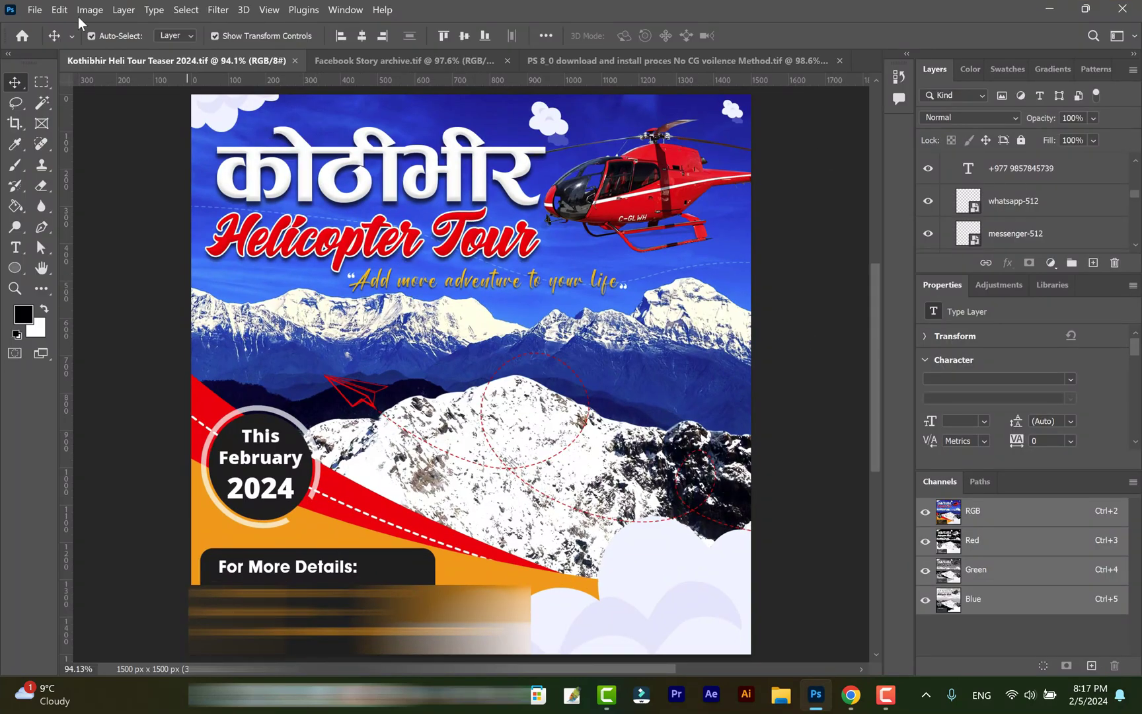
# Close Kothibhir Heli Tour Teaser, Facebook Story archive (saved) and the last document, then quit Photoshop 2023
pyautogui.click(294, 60)
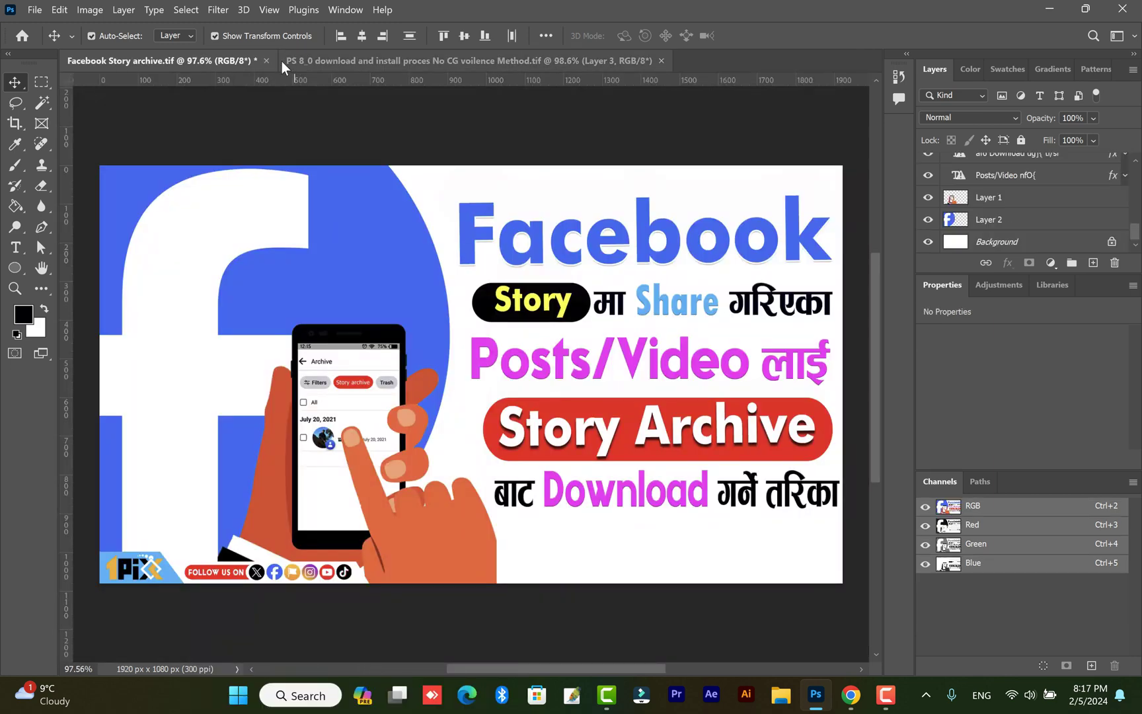
pyautogui.click(266, 61)
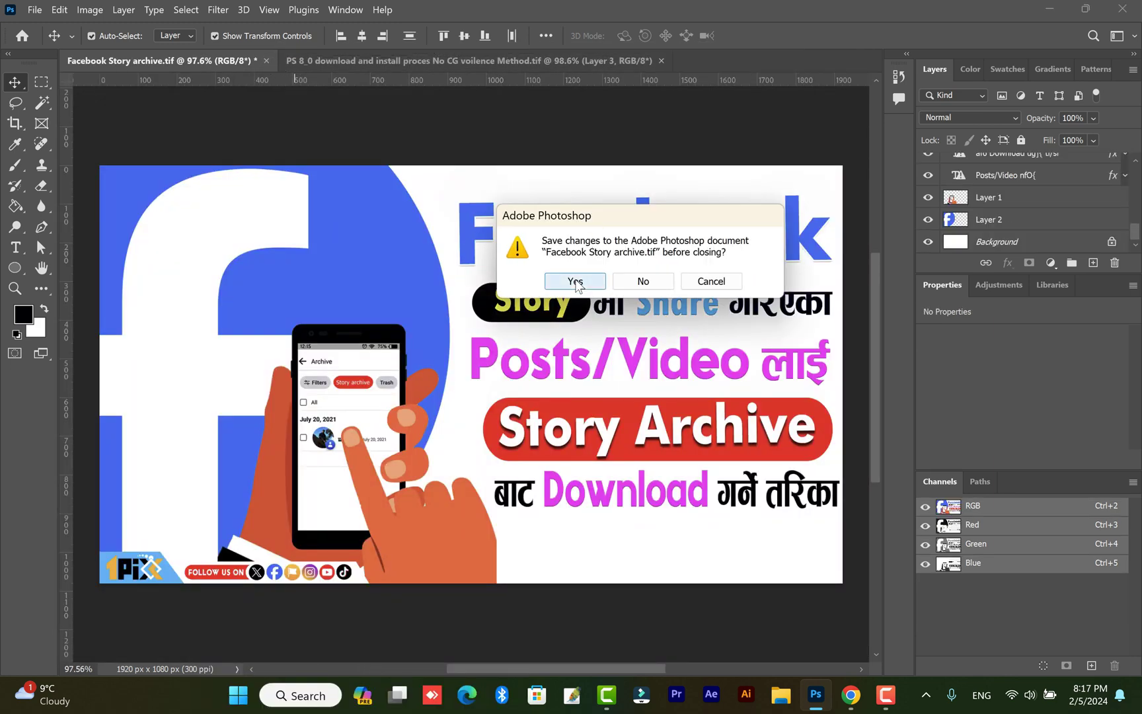
pyautogui.click(575, 281)
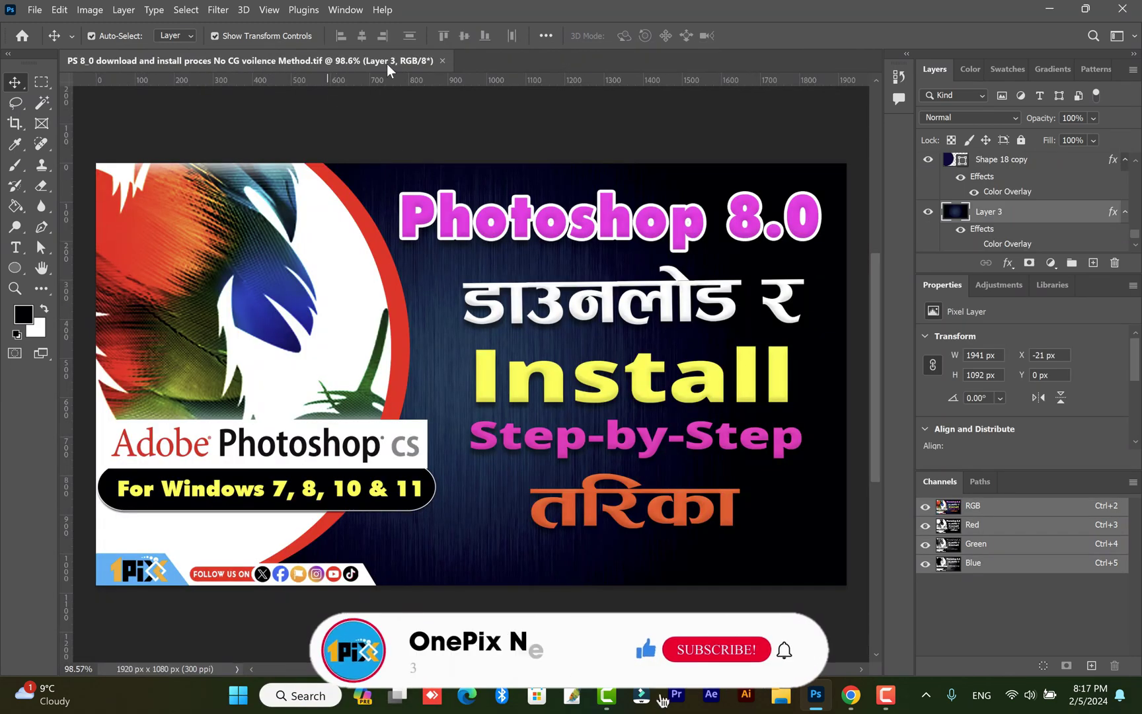
pyautogui.click(442, 60)
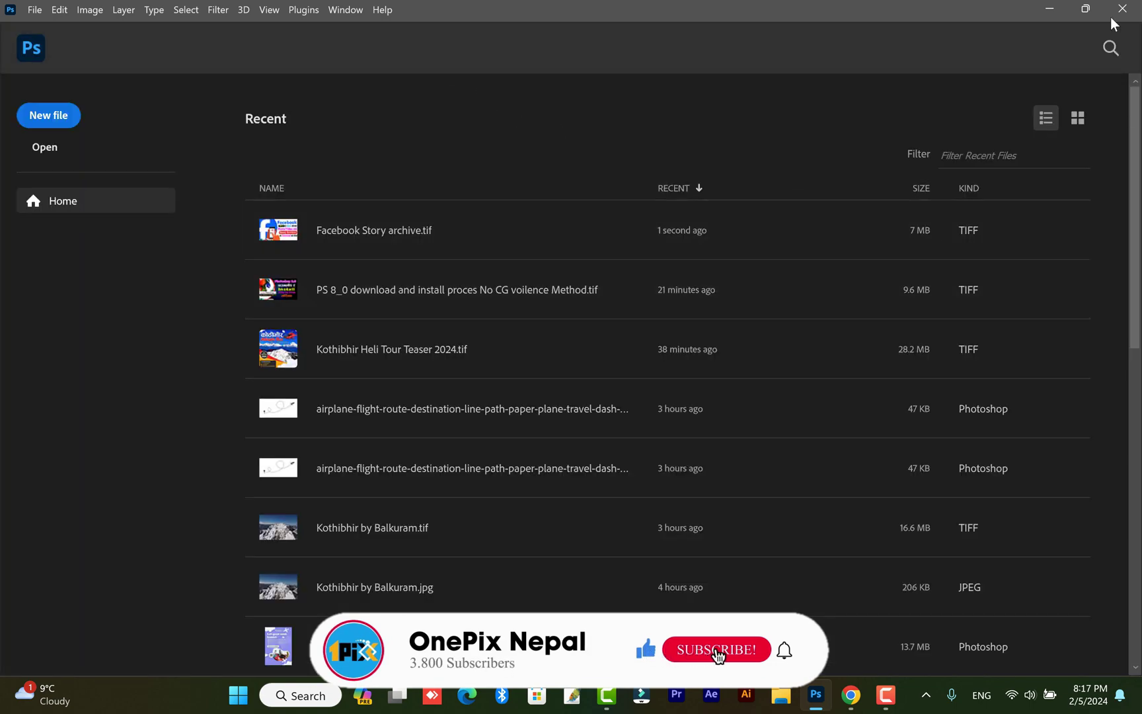
pyautogui.click(1114, 13)
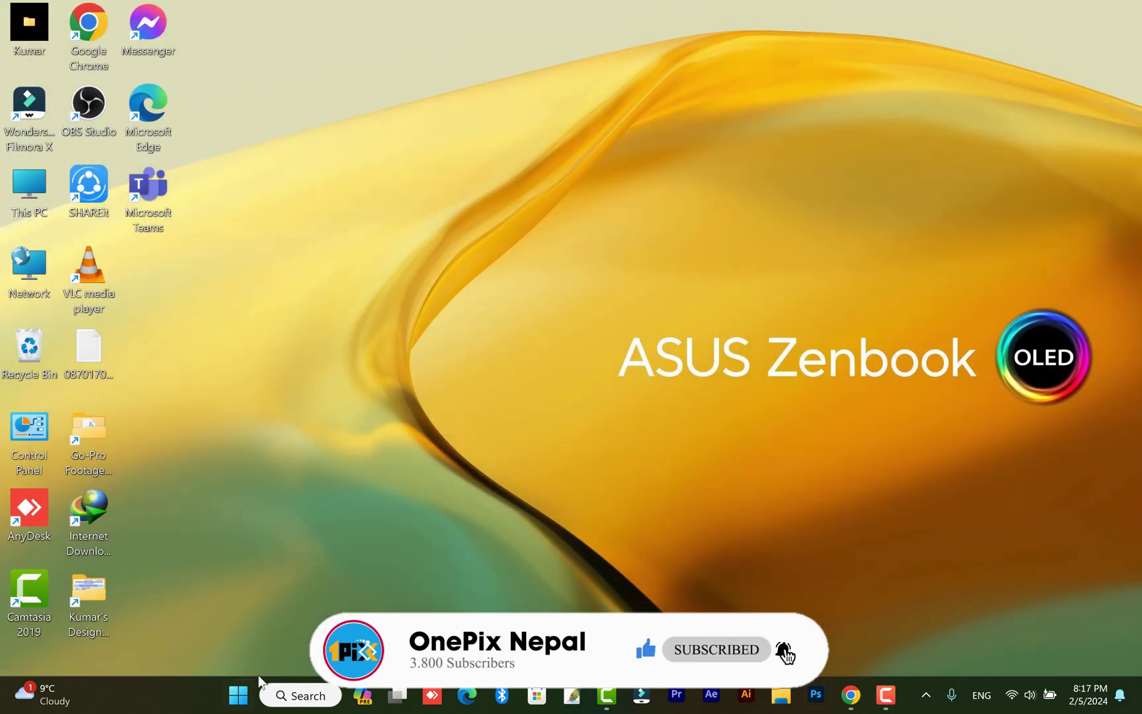
# Launch Adobe Photoshop CS from a Start menu search for 'photoshop'
pyautogui.press('super')
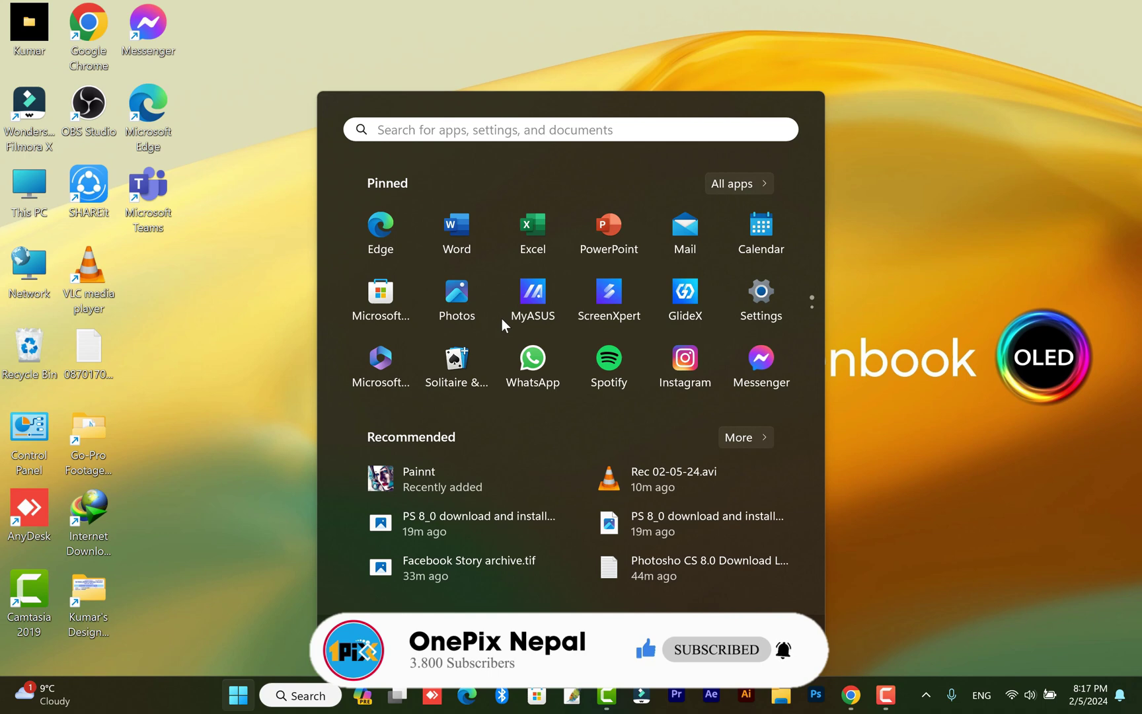
pyautogui.write('pho')
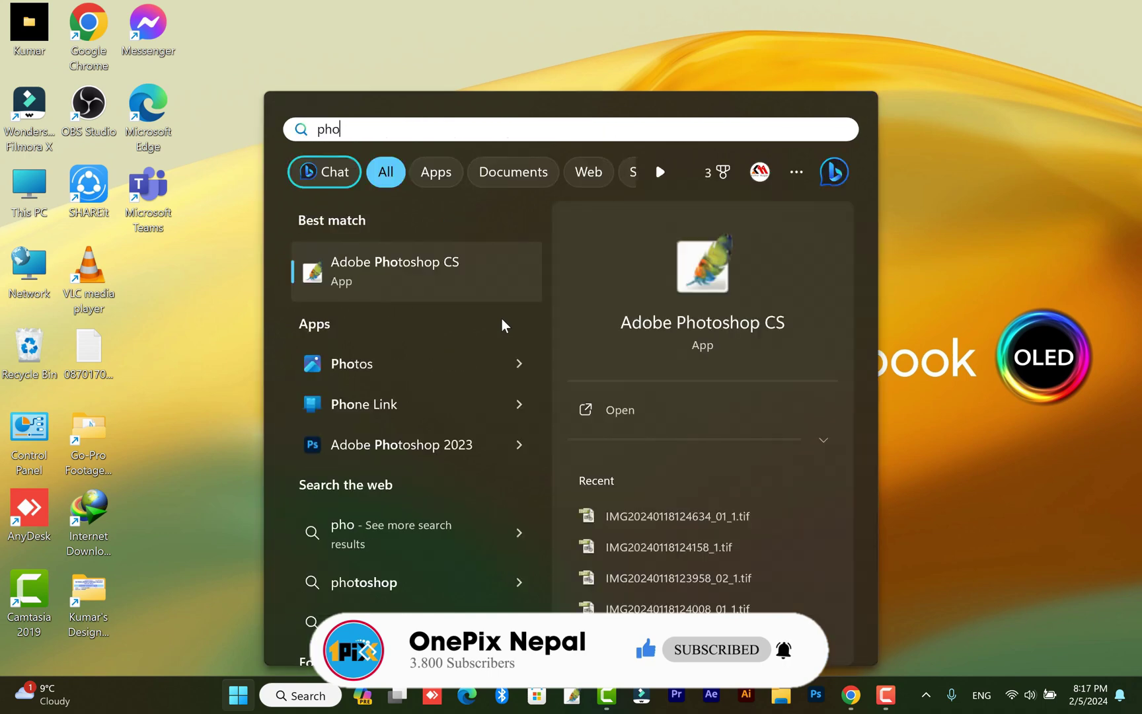
pyautogui.write('toshop')
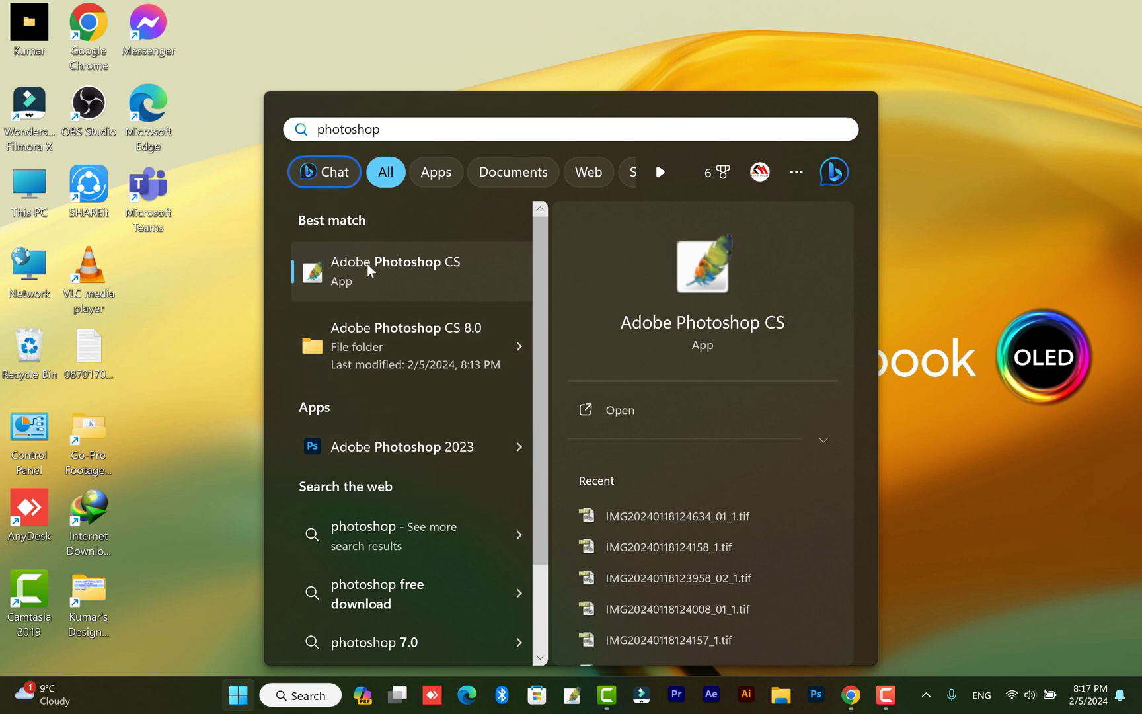
pyautogui.click(703, 333)
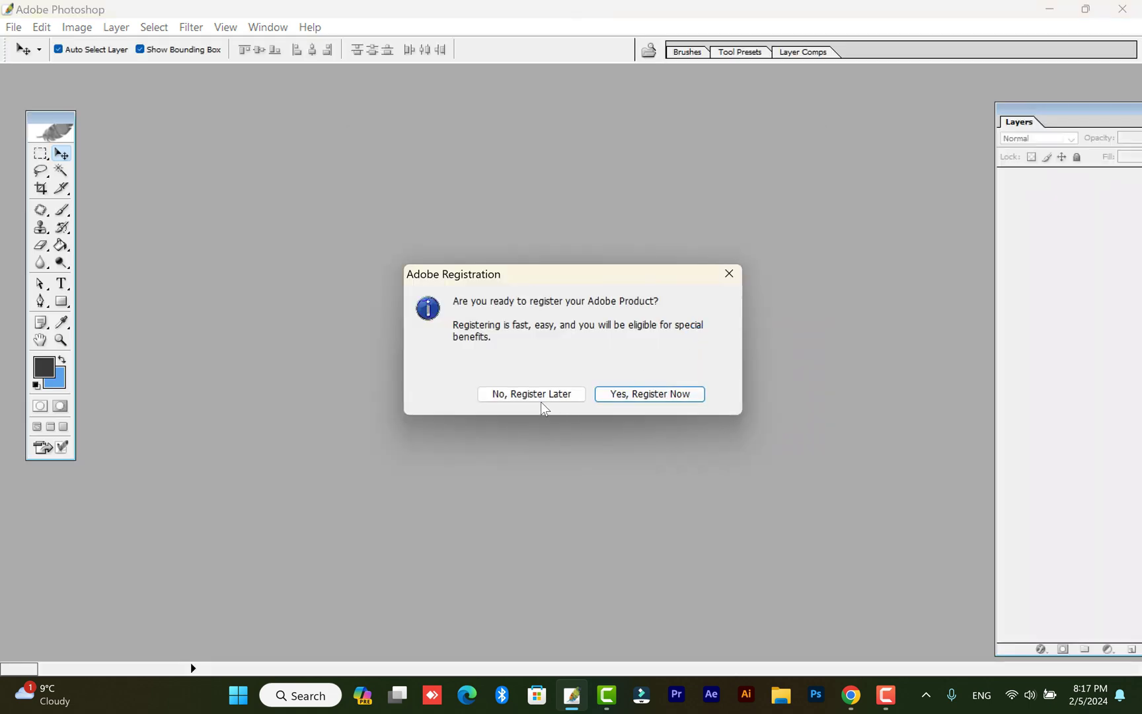
# Postpone product registration and reposition the toolbox and Layers palette
pyautogui.click(539, 397)
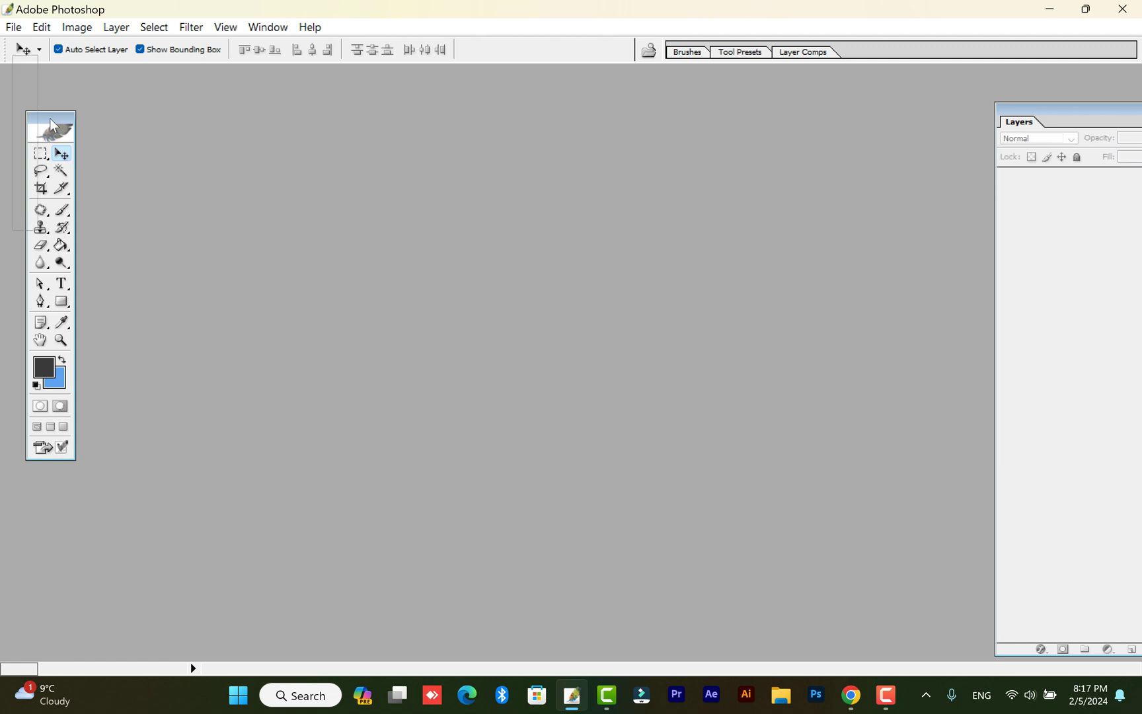
pyautogui.moveTo(52, 124); pyautogui.dragTo(95, 119)
pyautogui.moveTo(1097, 119); pyautogui.dragTo(991, 99)
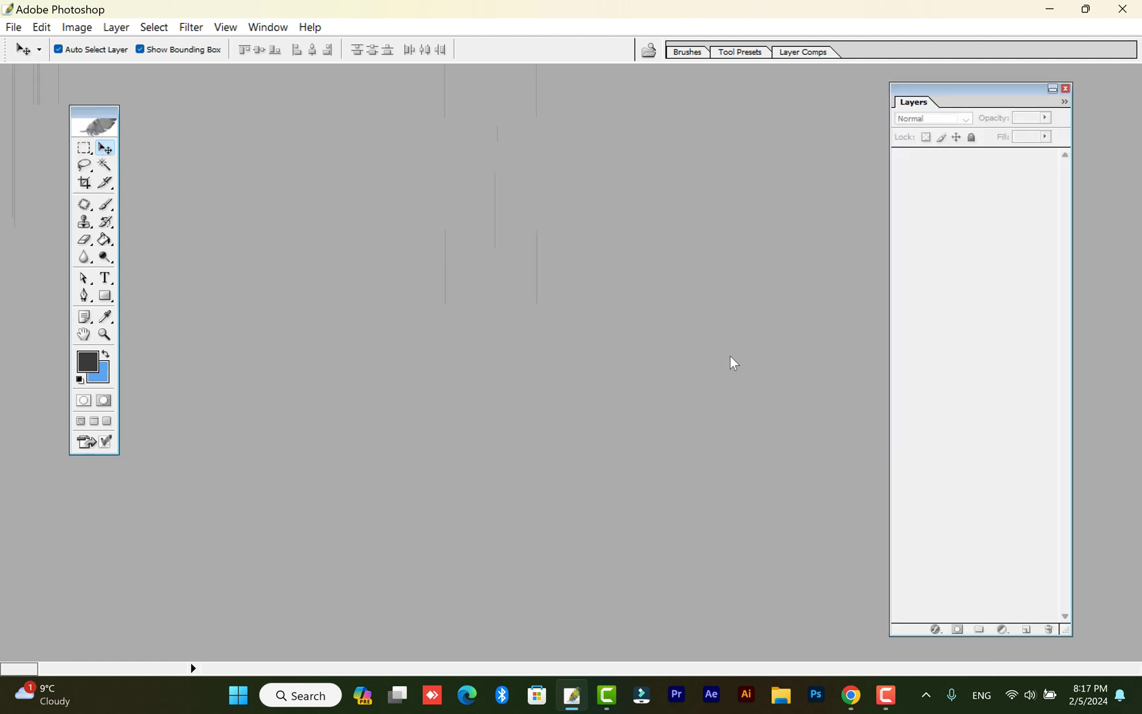
# Create a new blank Untitled-1 document and move its window toward the screen centre
pyautogui.click(4, 27)
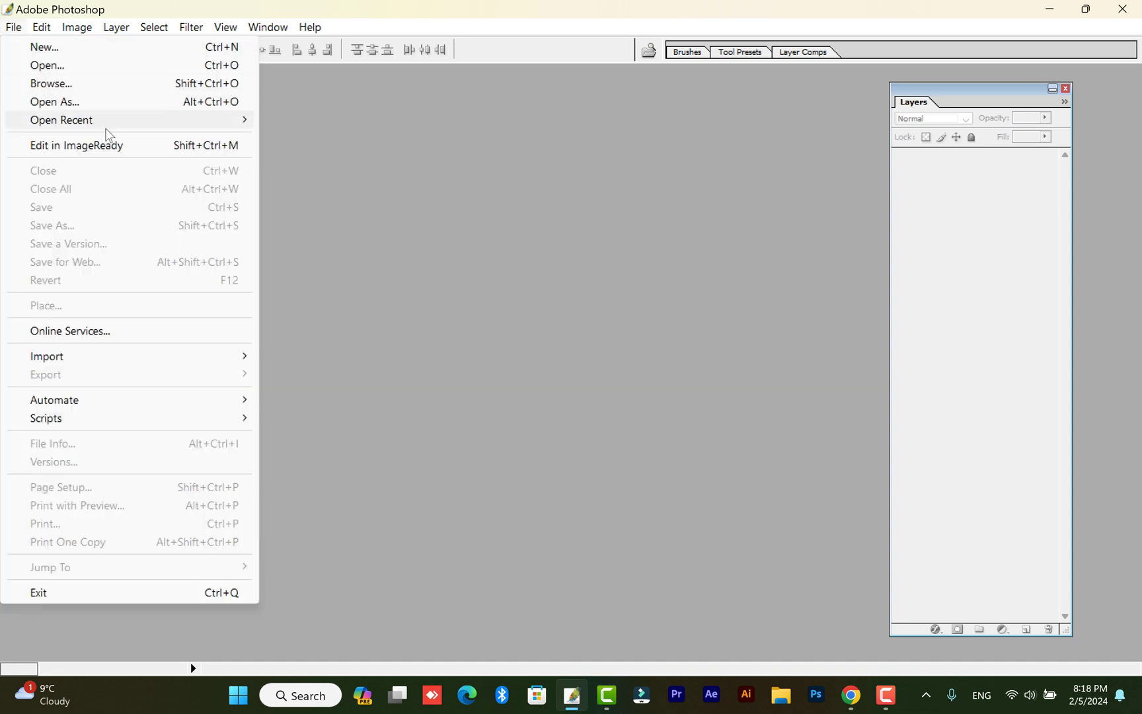
pyautogui.click(117, 48)
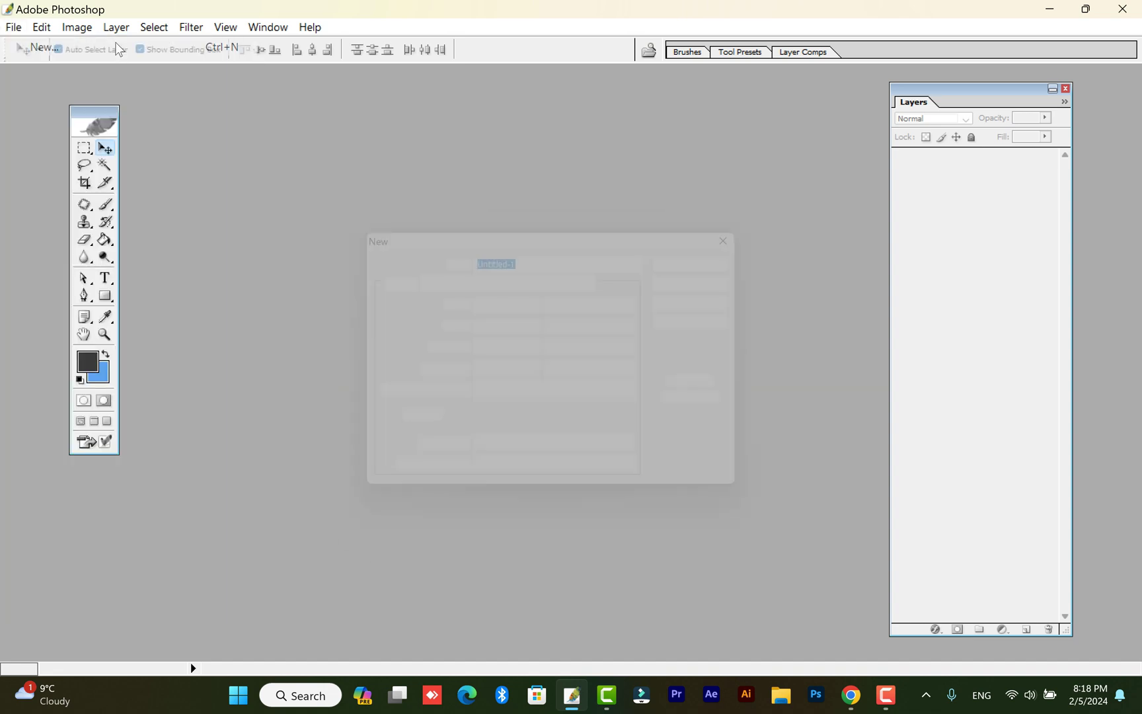
pyautogui.click(720, 264)
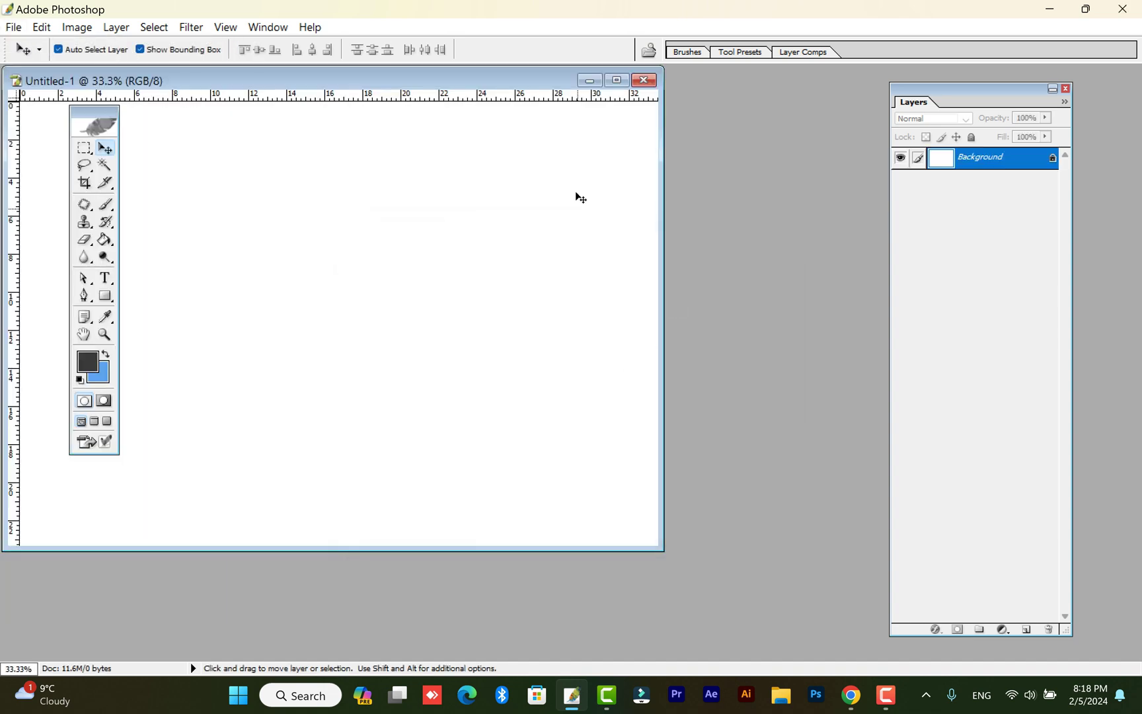
pyautogui.moveTo(485, 84); pyautogui.dragTo(653, 136)
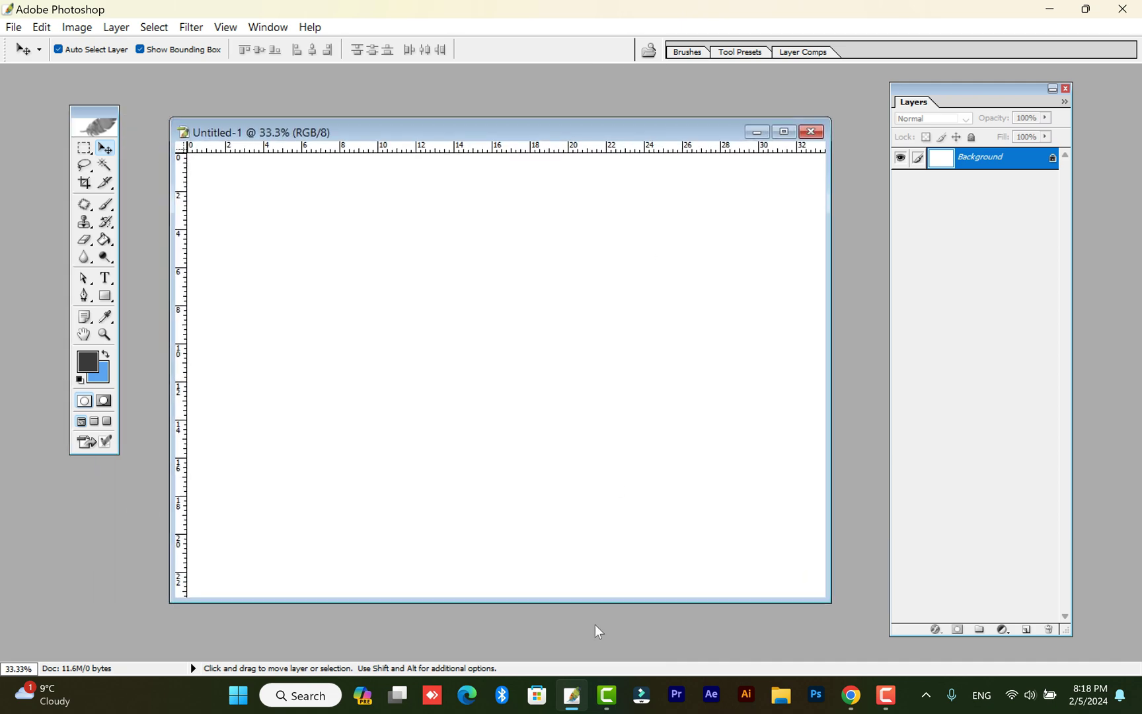
pyautogui.click(790, 702)
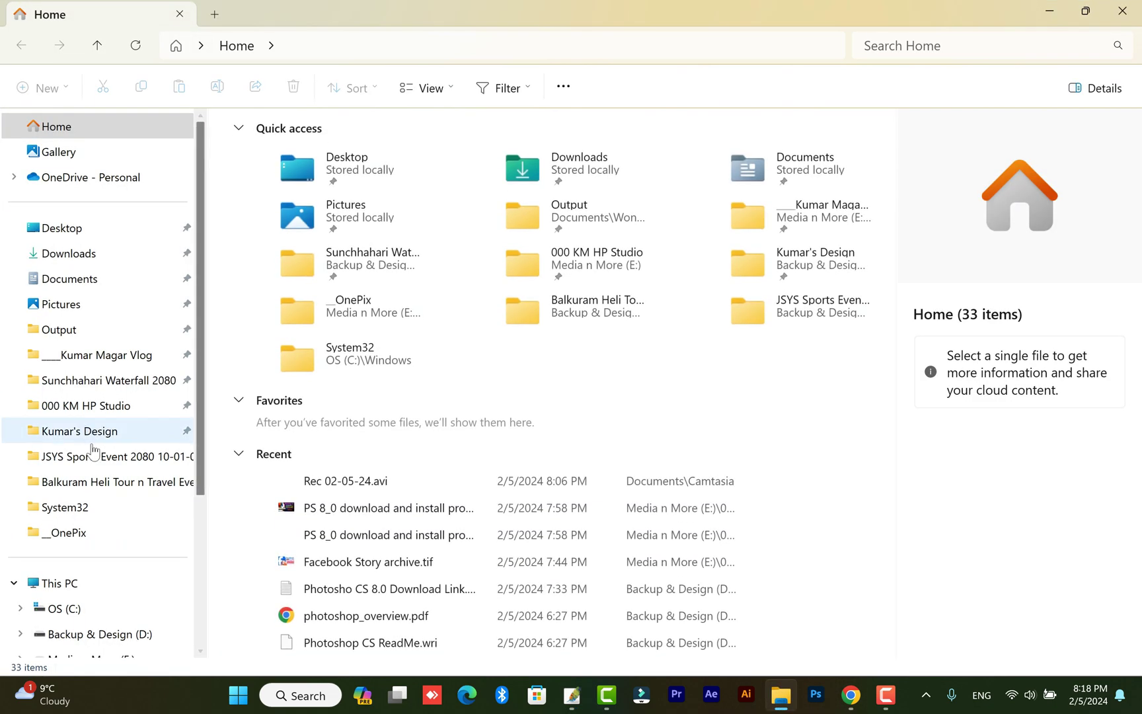
# Open 000 KM HP Studio\_OnePix and select files through to Personal PAN reg process.jpg
pyautogui.click(89, 405)
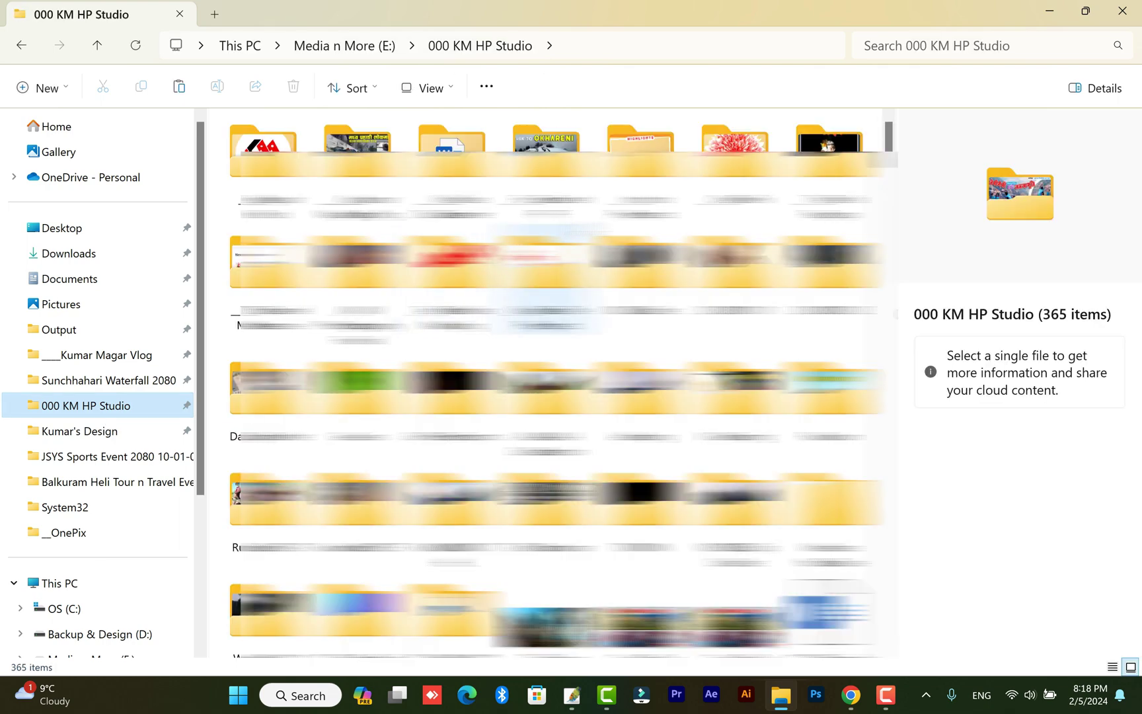
pyautogui.click(64, 532)
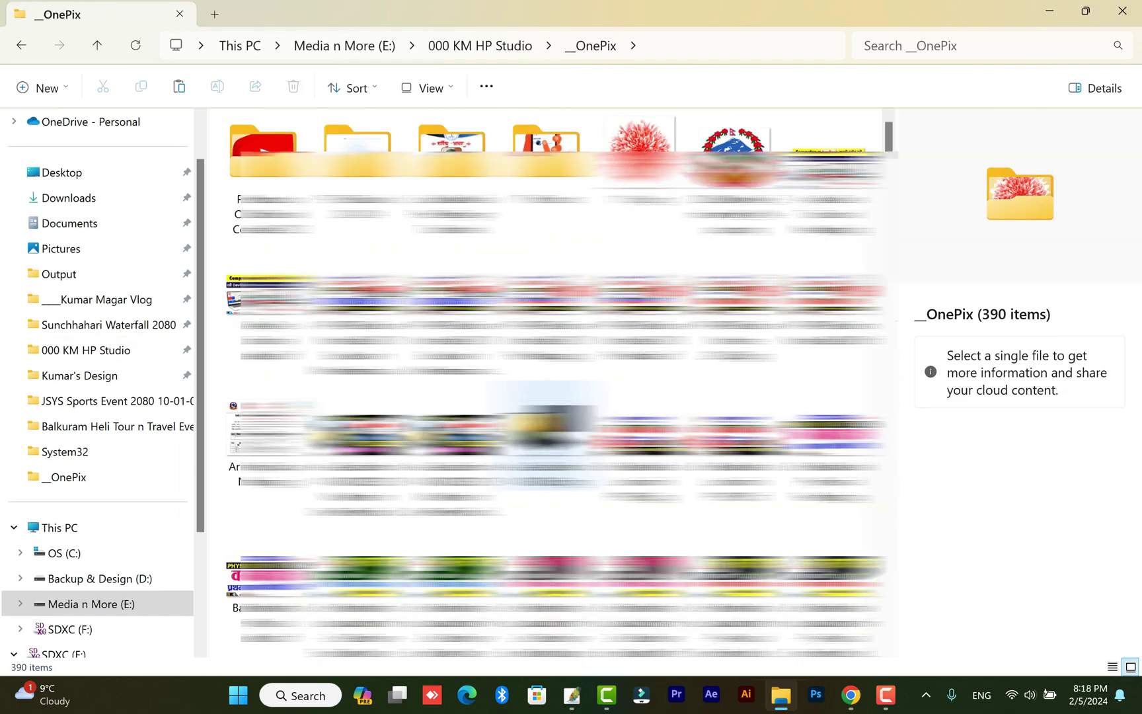
pyautogui.scroll(-3, 555, 383)
pyautogui.scroll(-3, 555, 383)
pyautogui.scroll(-3, 555, 383)
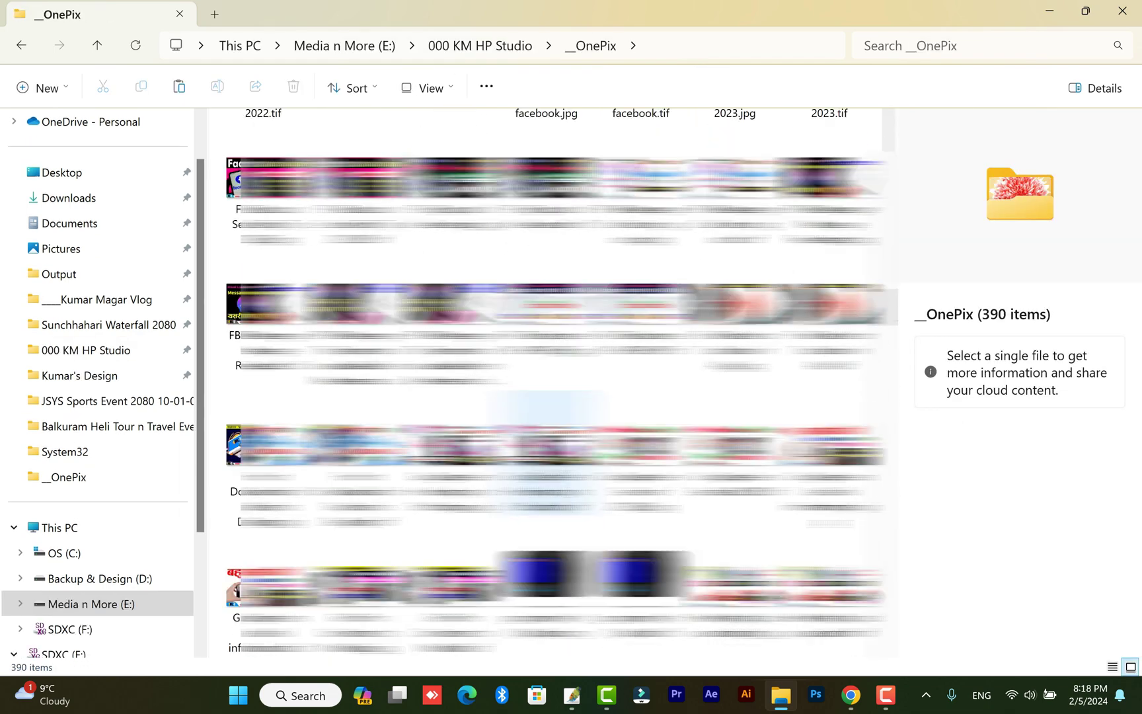
pyautogui.scroll(-3, 555, 383)
pyautogui.click(641, 304)
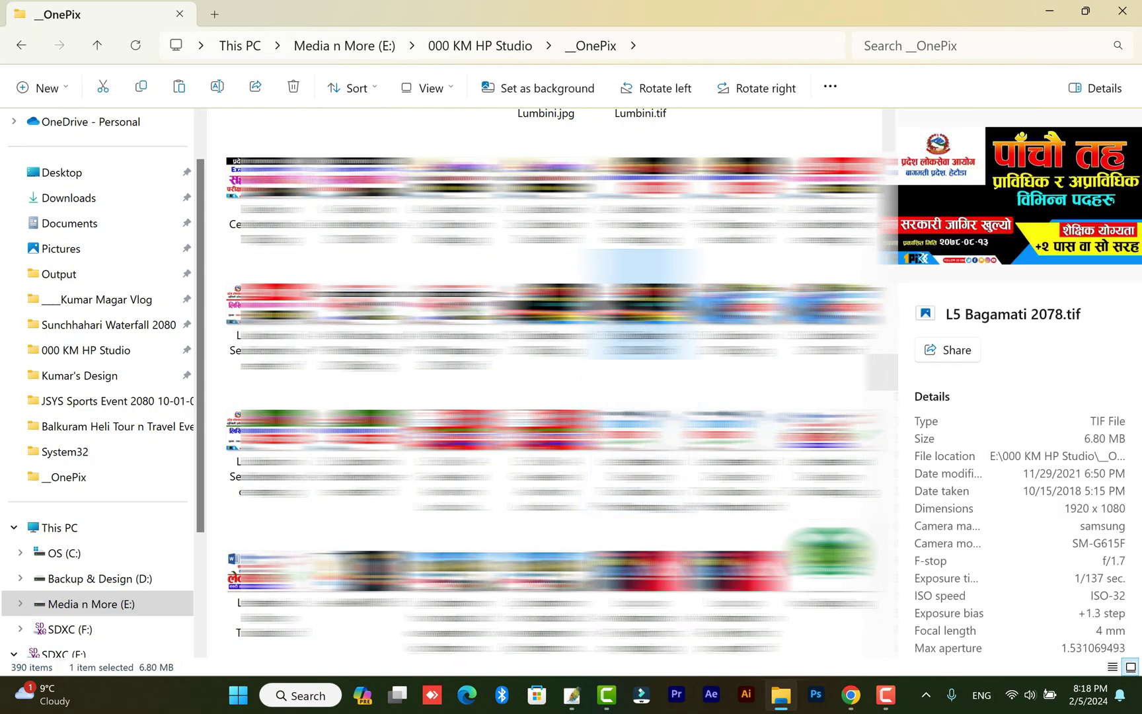
pyautogui.press('p')
pyautogui.press('p')
pyautogui.press('p')
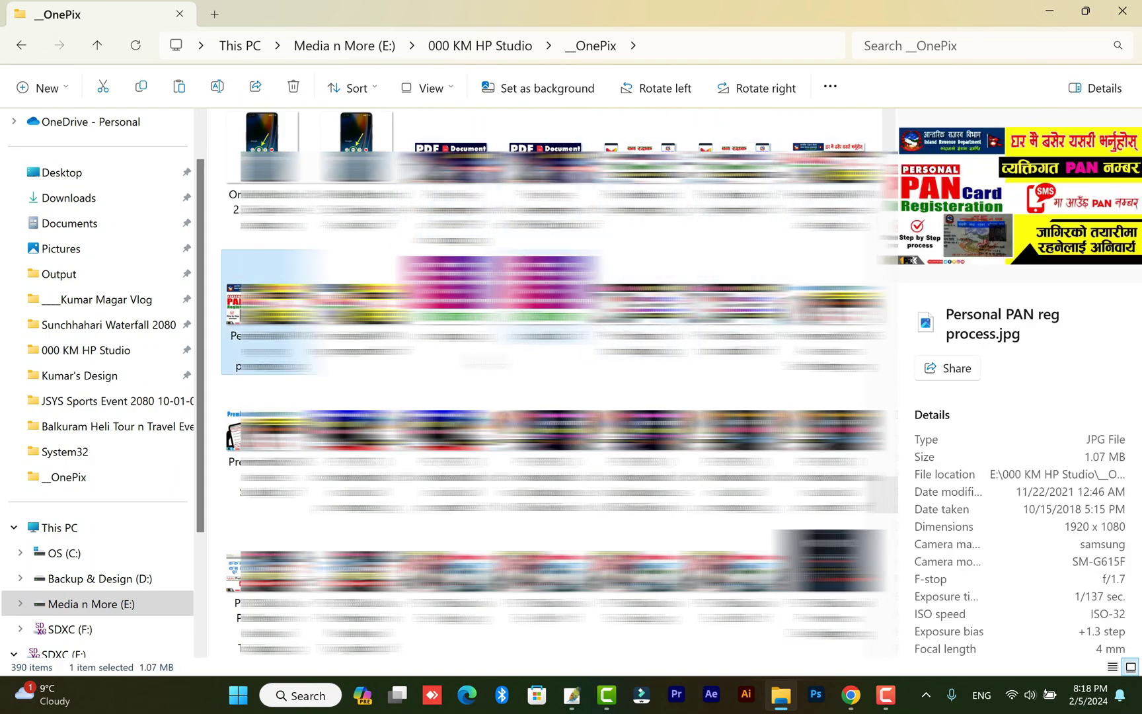
pyautogui.press('p')
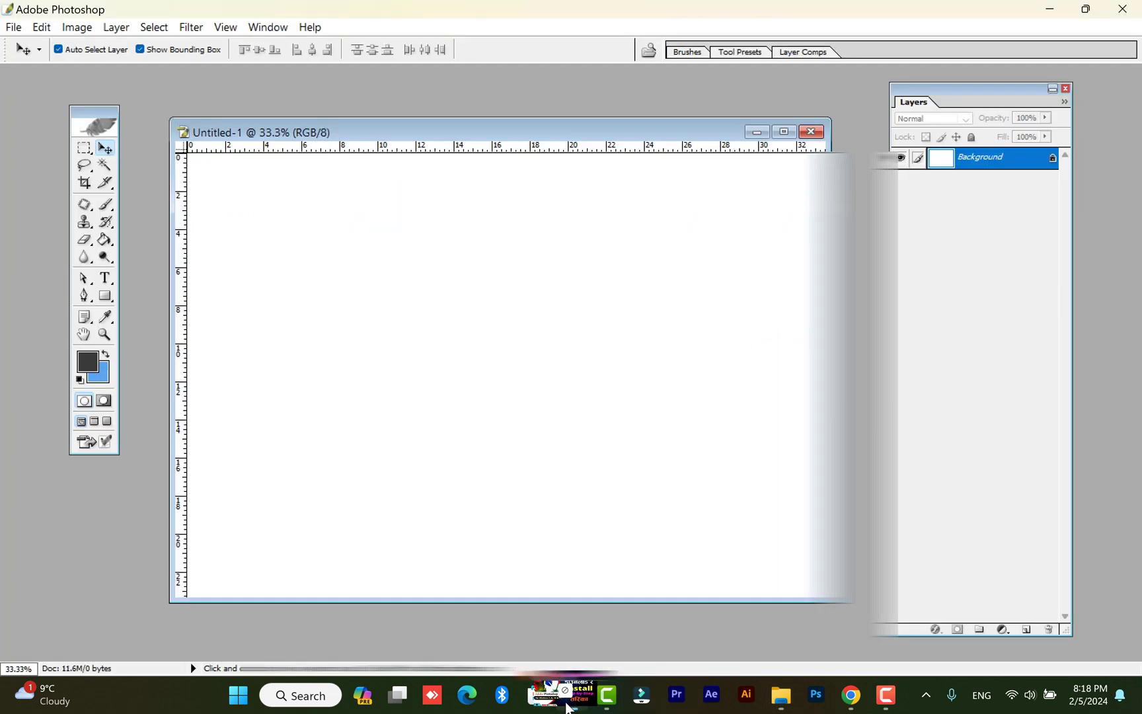
# Open the thumbnail TIF past the layer-data warnings, close Untitled-1 and maximize the image
pyautogui.moveTo(562, 701); pyautogui.dragTo(473, 319)
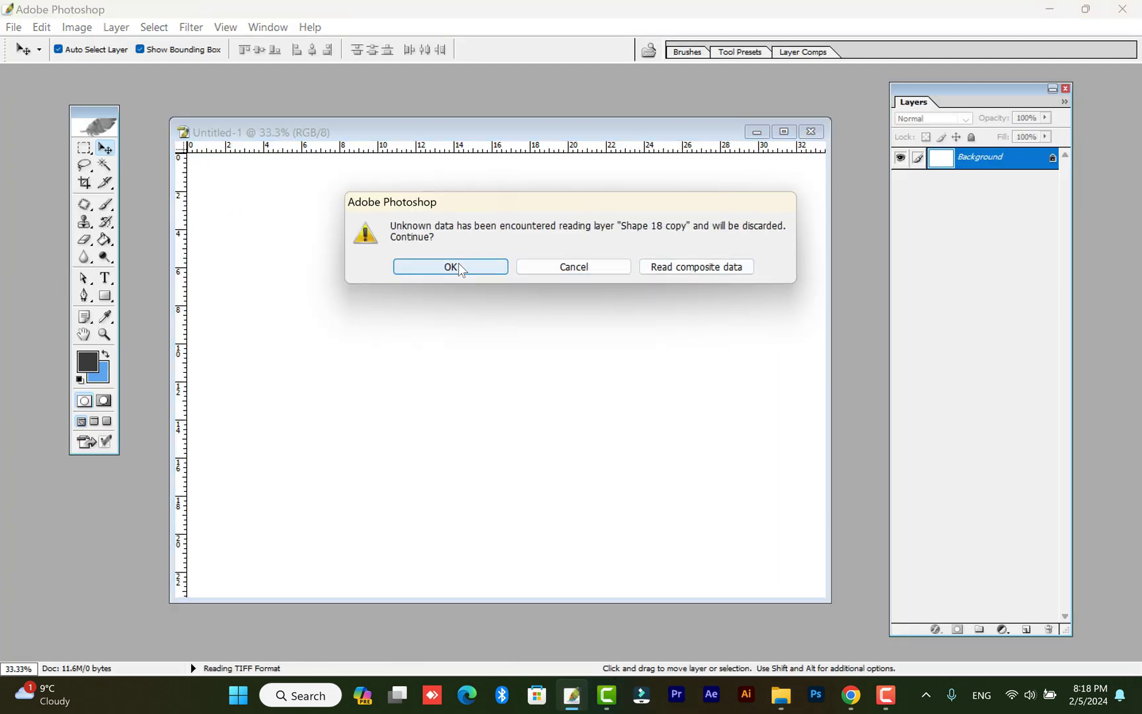
pyautogui.click(466, 265)
pyautogui.click(697, 267)
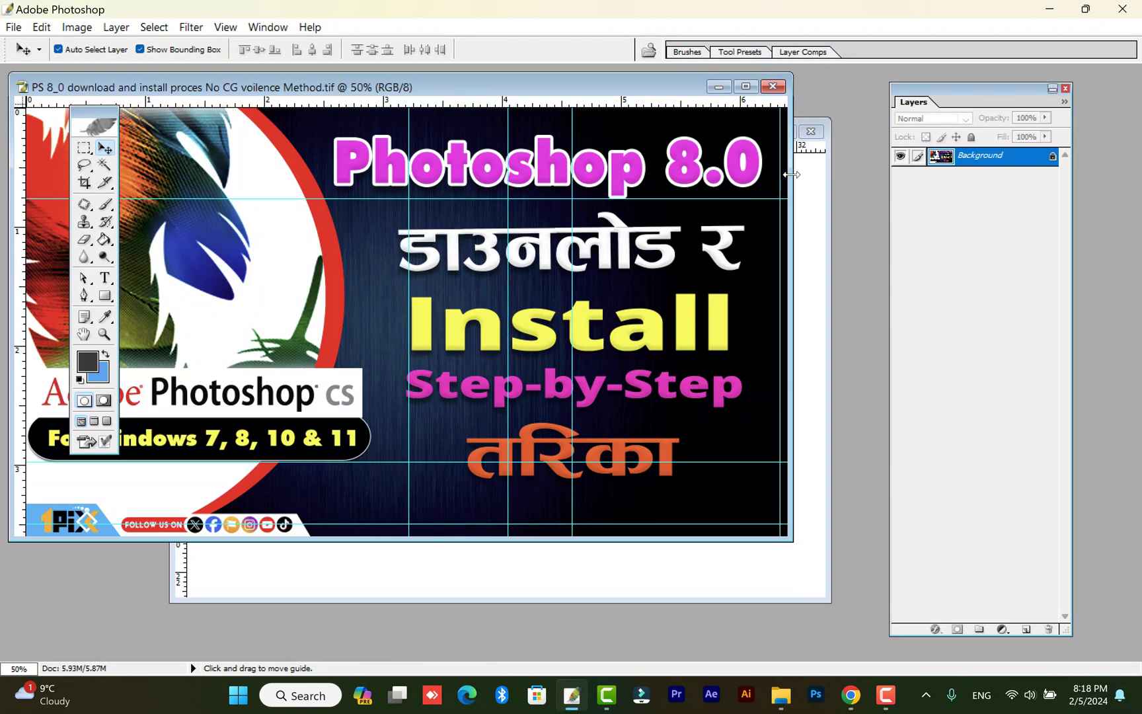
pyautogui.click(810, 131)
pyautogui.moveTo(647, 93); pyautogui.dragTo(733, 111)
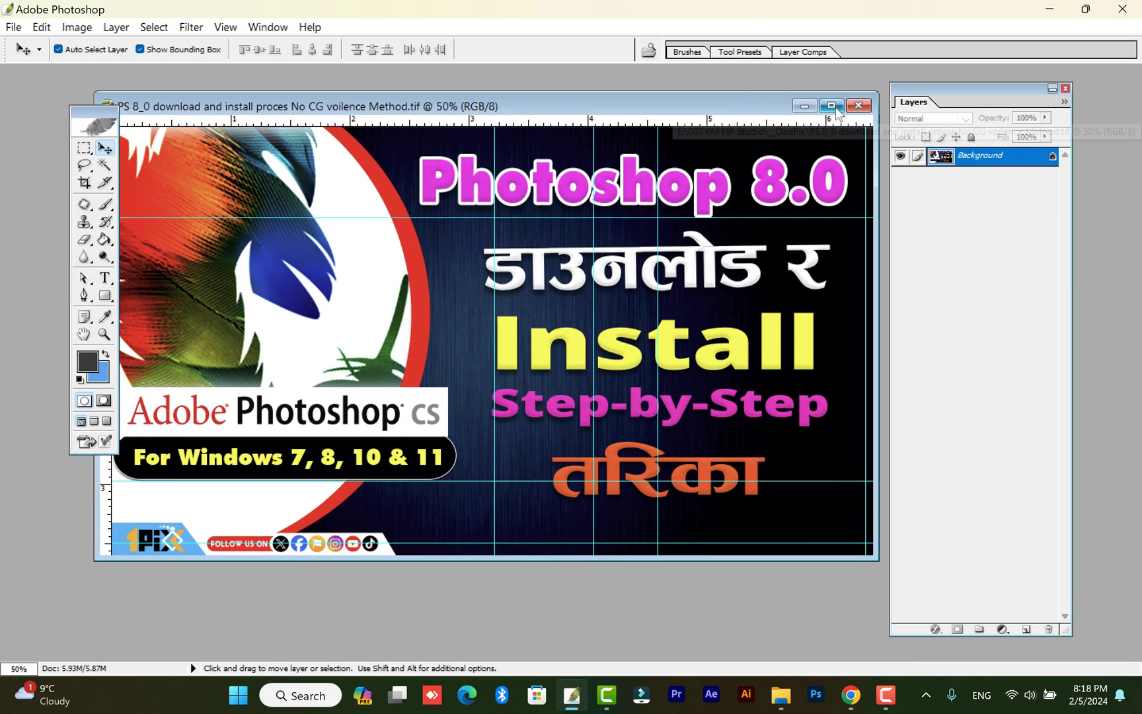
pyautogui.click(831, 107)
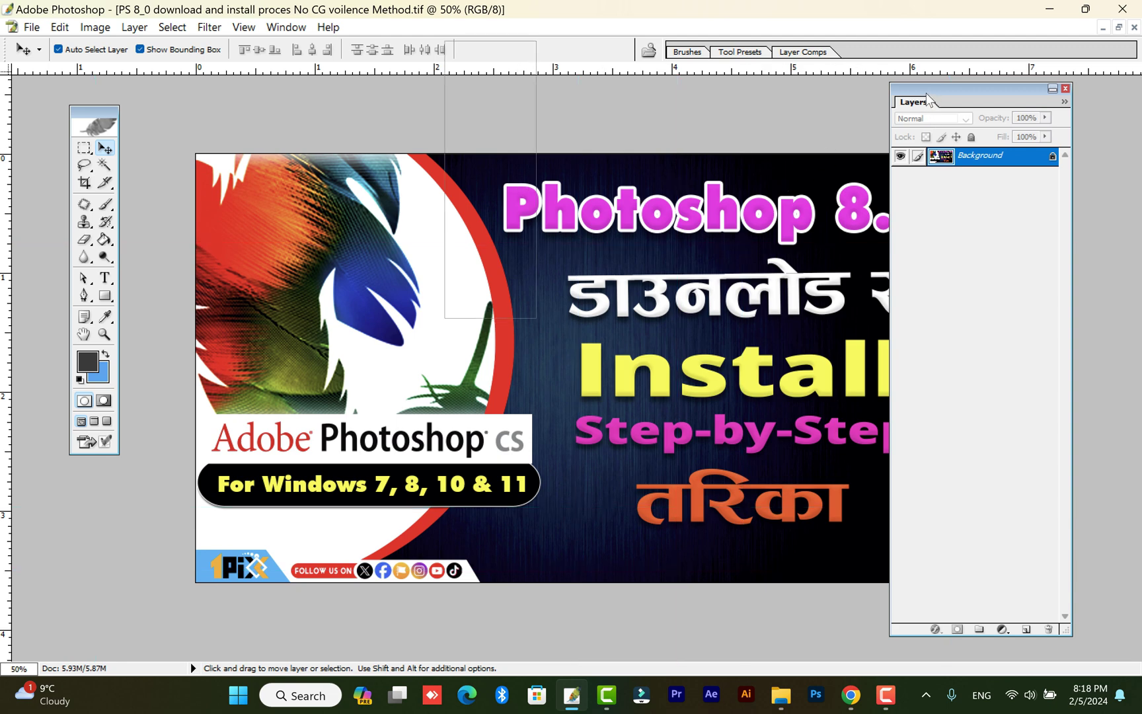
pyautogui.moveTo(917, 106); pyautogui.dragTo(999, 121)
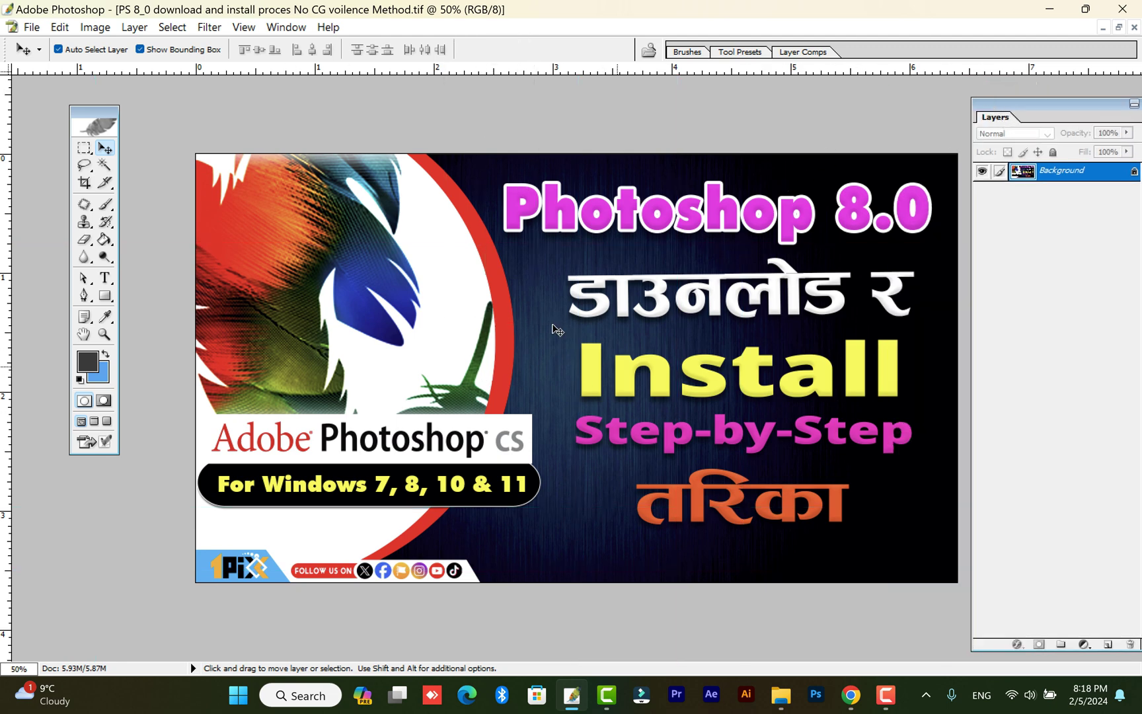
# Add yellow 'Nep' text near the bottom of the image with the Type tool
pyautogui.click(104, 278)
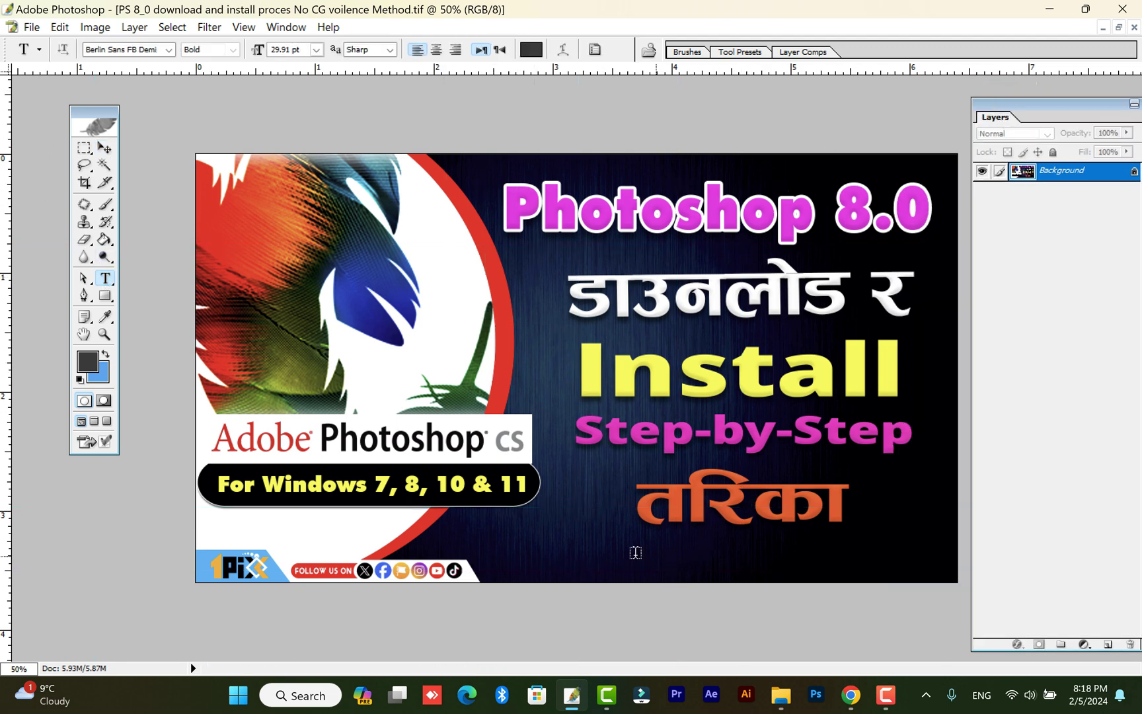
pyautogui.click(603, 555)
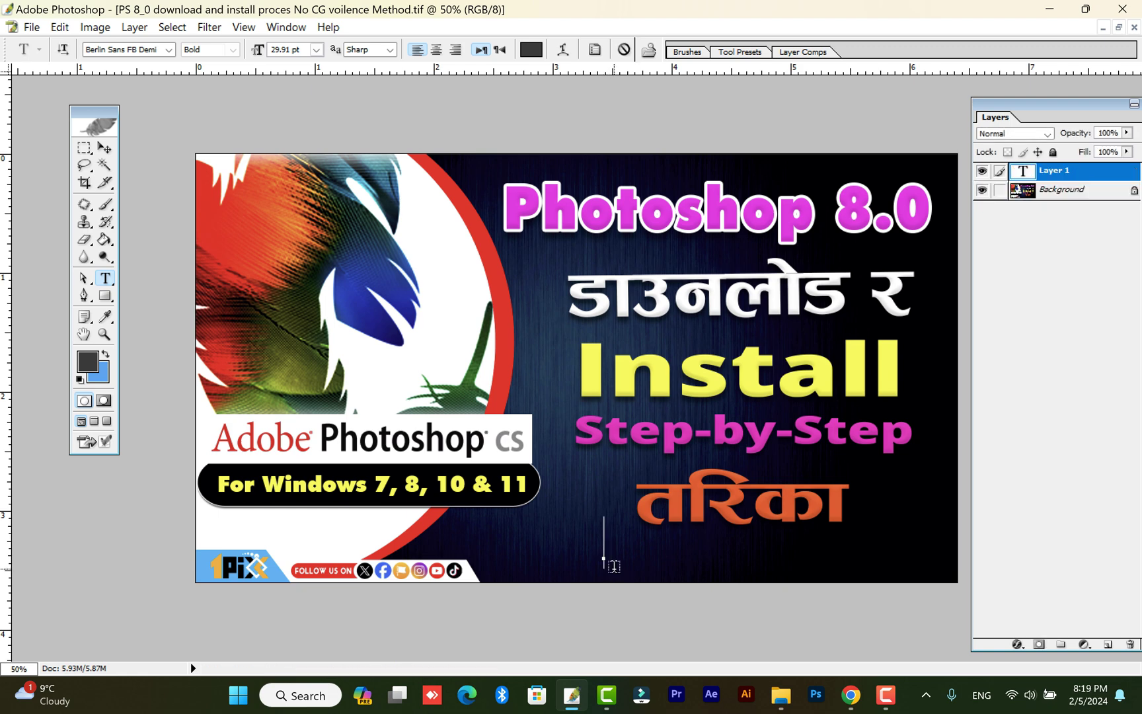
pyautogui.write('Nepali')
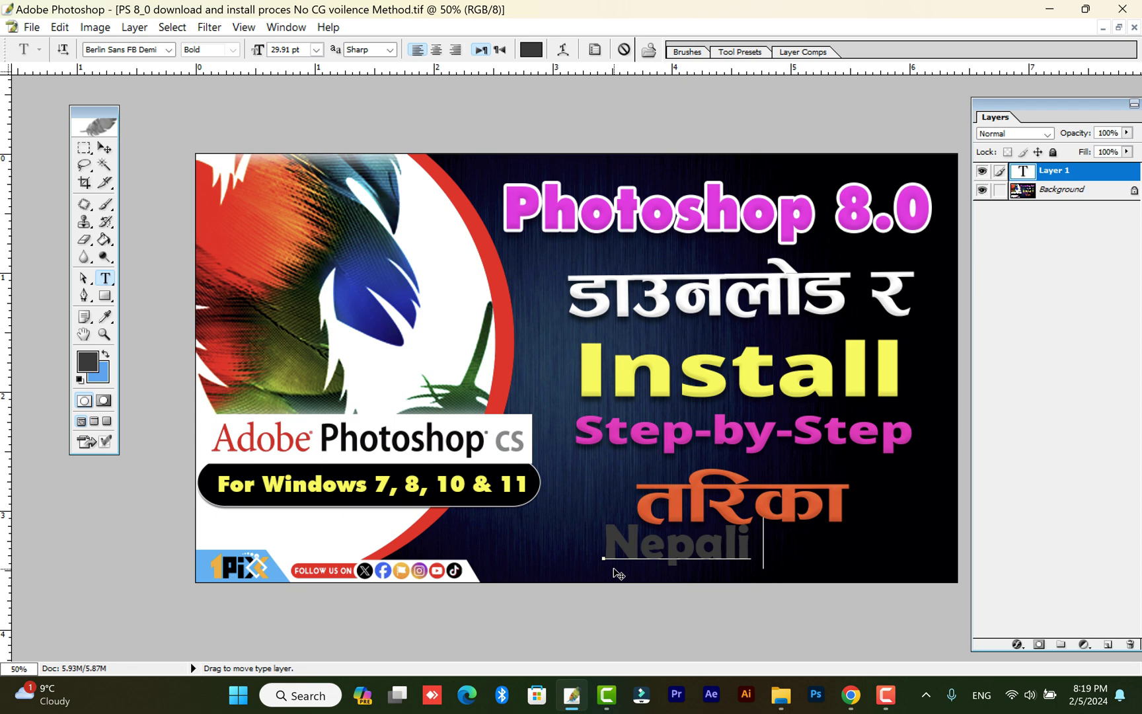
pyautogui.hotkey('ctrl', 'a')
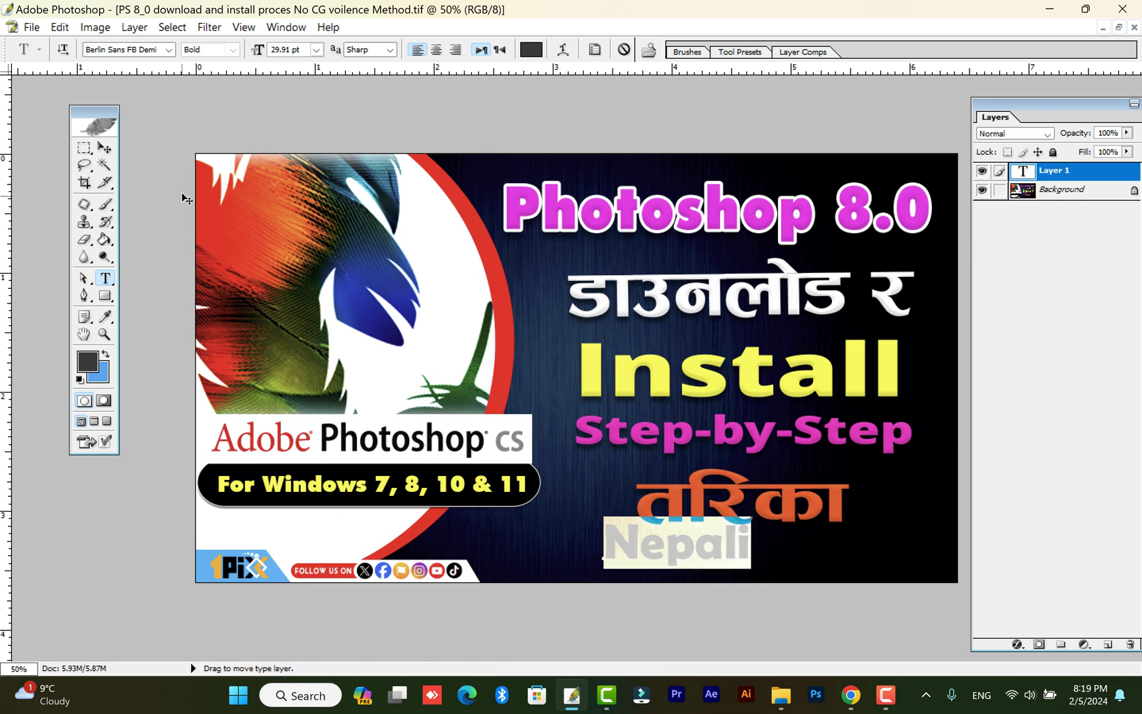
pyautogui.click(530, 50)
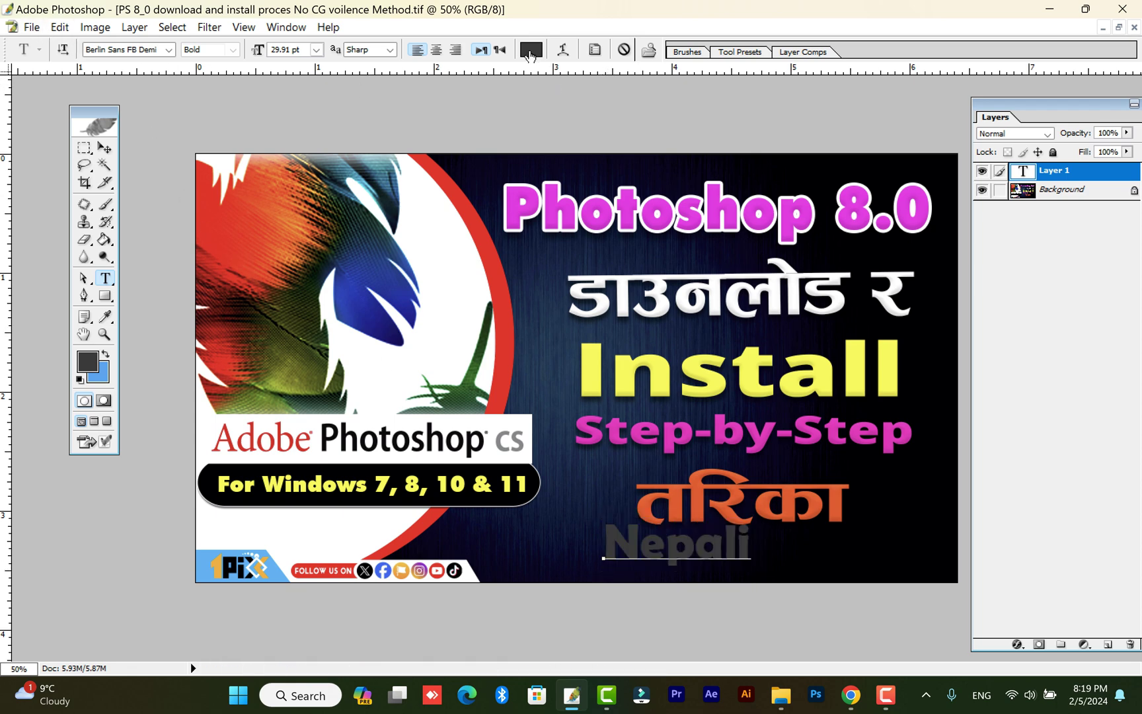
pyautogui.moveTo(824, 276); pyautogui.dragTo(1015, 351)
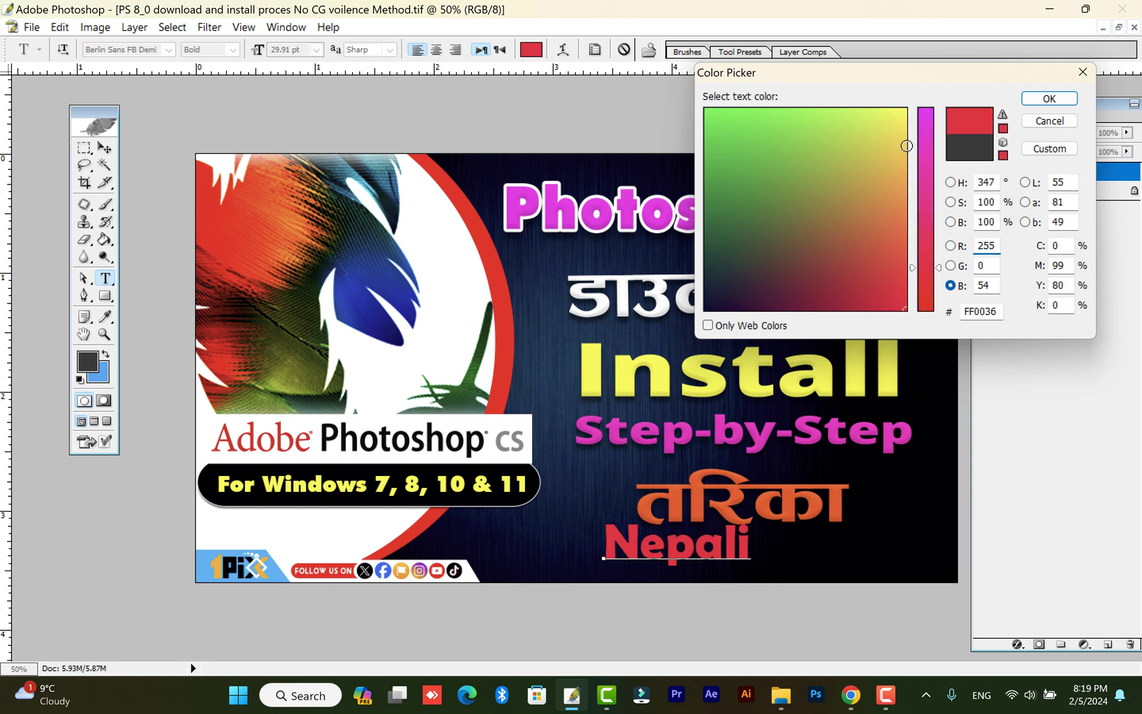
pyautogui.moveTo(905, 146); pyautogui.dragTo(986, 37)
pyautogui.click(1031, 103)
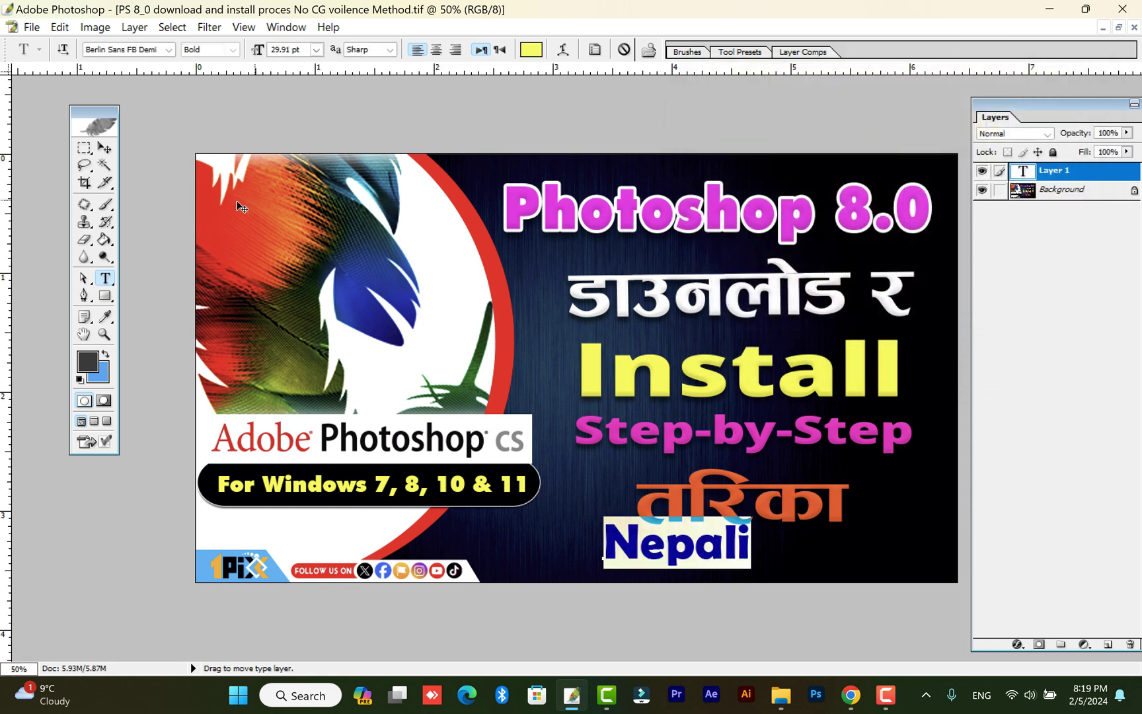
# Move the text further left and enlarge it with Free Transform
pyautogui.click(104, 147)
pyautogui.moveTo(690, 543); pyautogui.dragTo(590, 540)
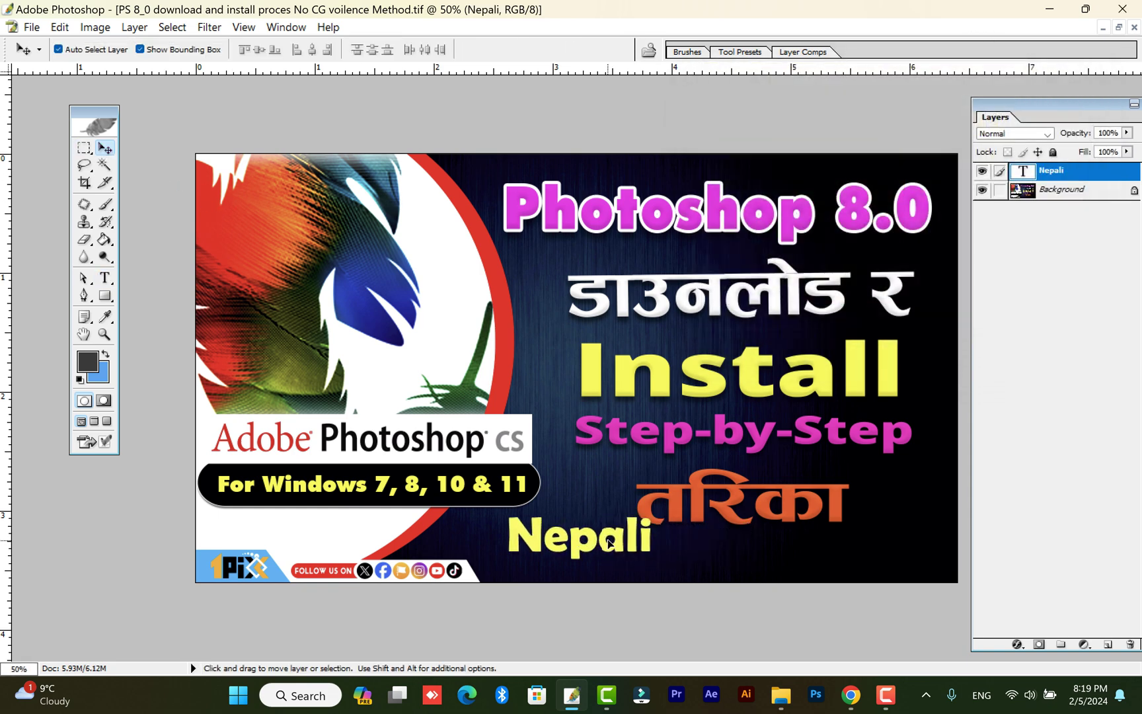
pyautogui.hotkey('ctrl', 't')
pyautogui.moveTo(649, 563)
pyautogui.mouseDown()
pyautogui.moveTo(768, 593)
pyautogui.moveTo(669, 565)
pyautogui.mouseUp()
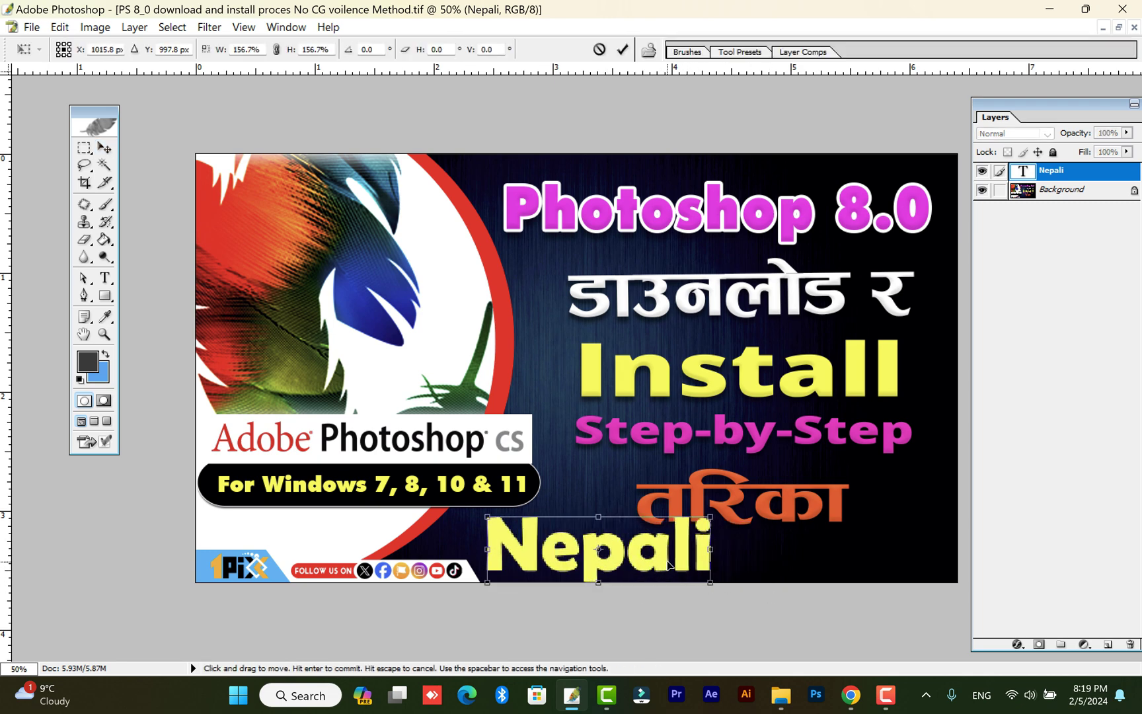
pyautogui.press('Return')
# Delete the text layer and close the thumbnail without saving changes
pyautogui.rightClick(1056, 173)
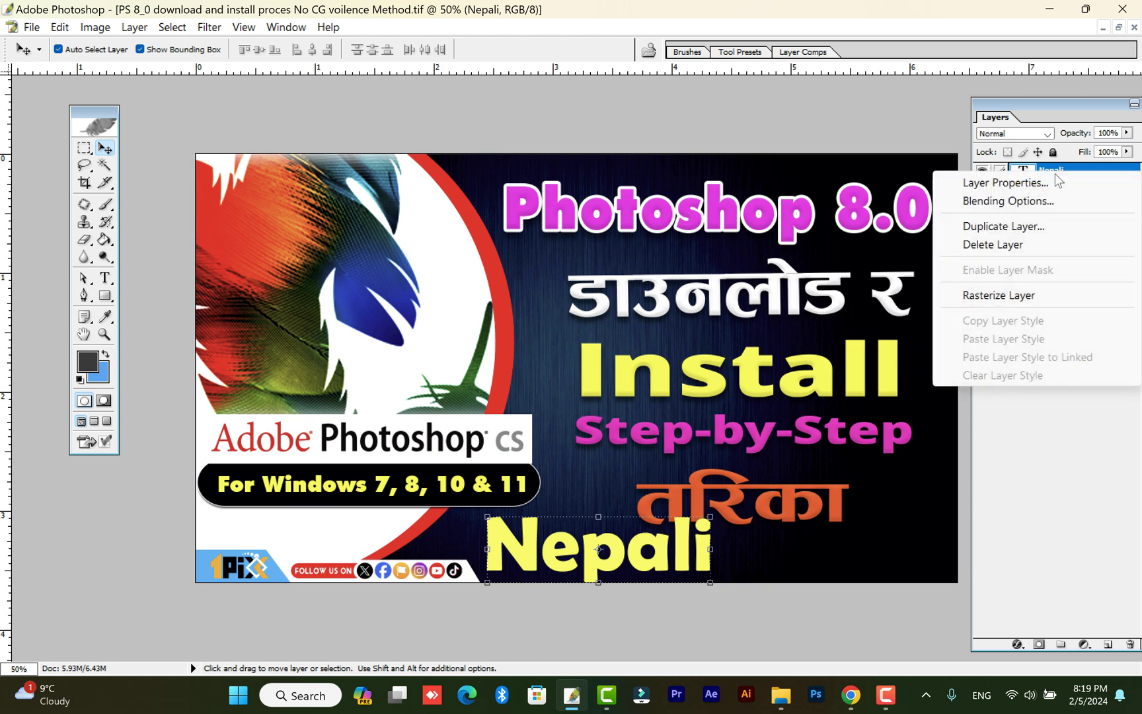
pyautogui.click(1031, 244)
pyautogui.click(428, 267)
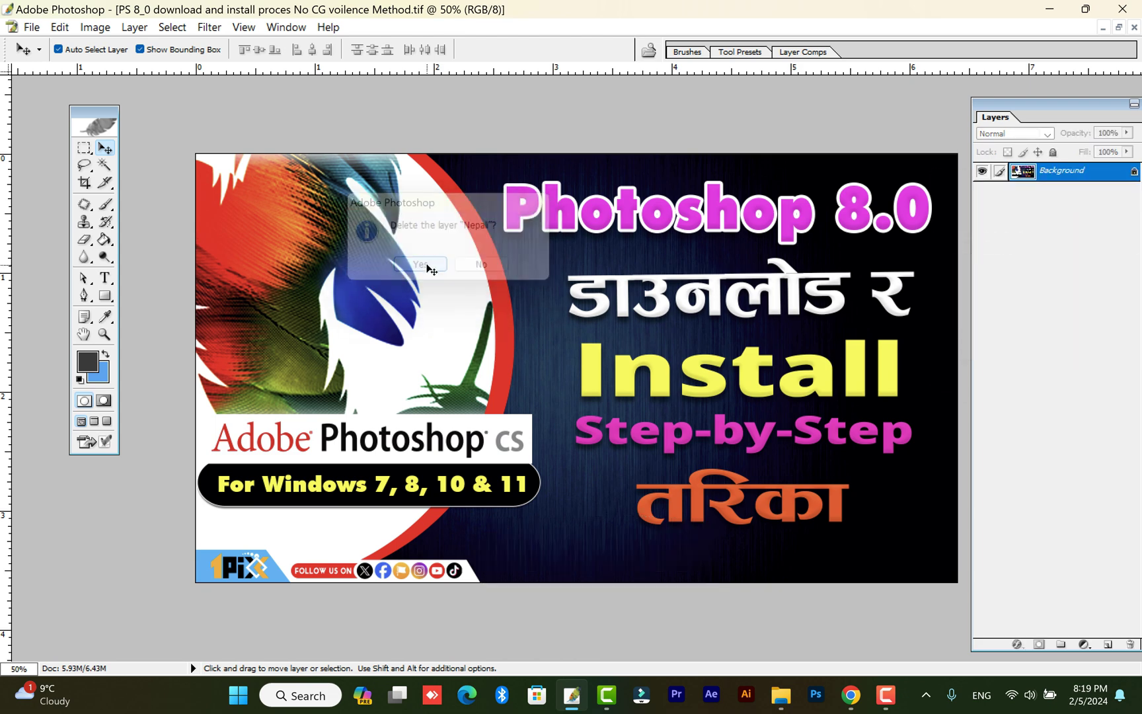
pyautogui.click(1134, 27)
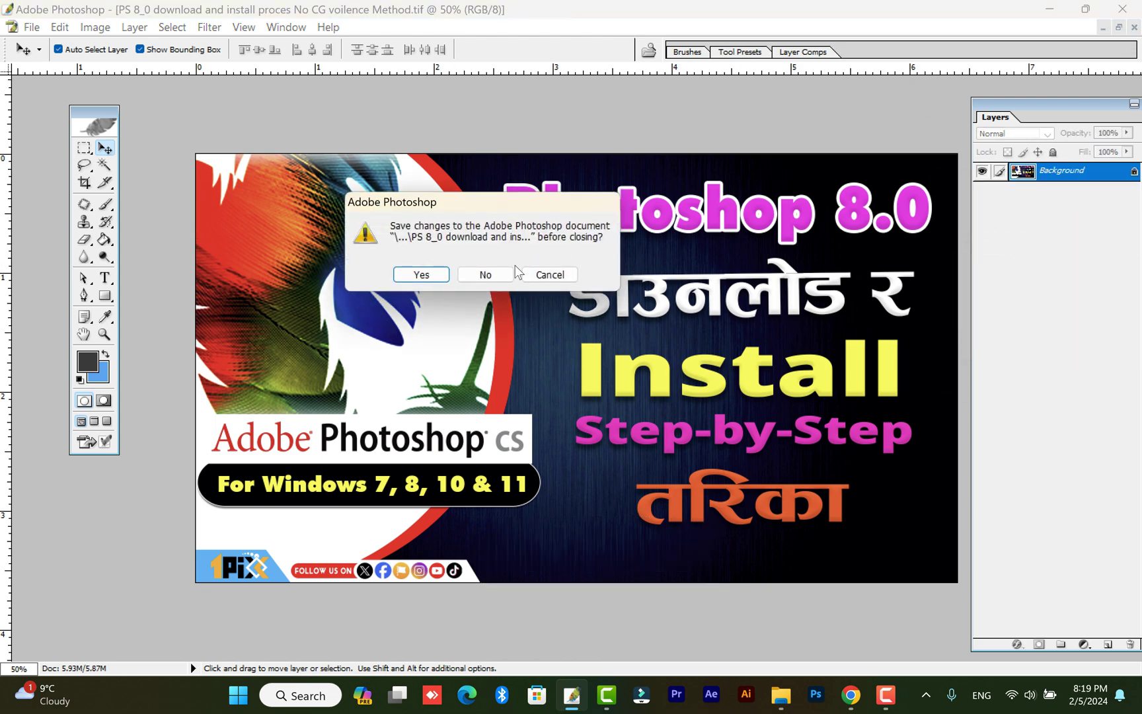
pyautogui.click(488, 274)
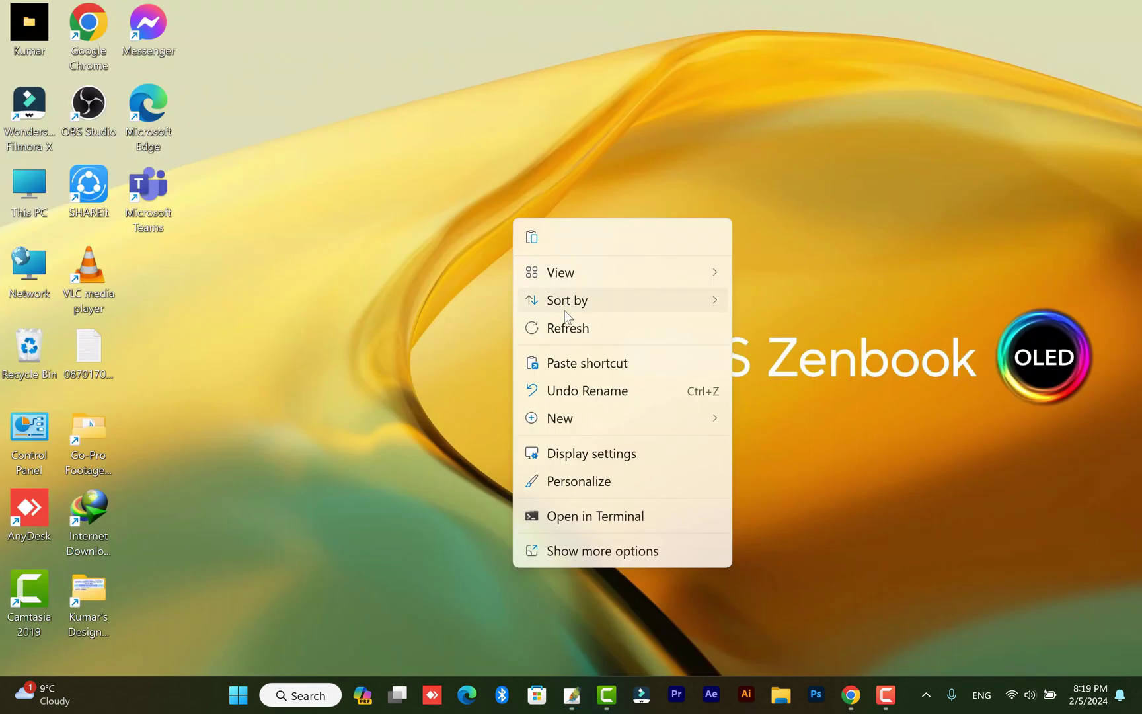
pyautogui.click(549, 321)
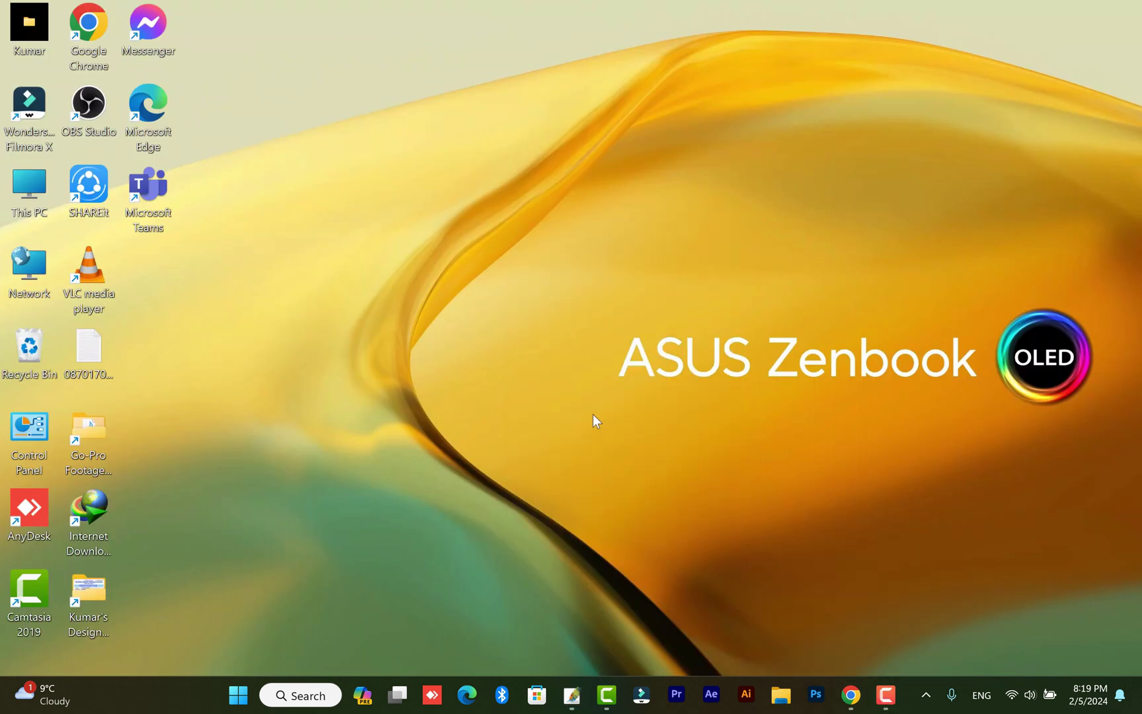
# Open the Facebook story archive video in Chrome's YouTube tab, pause it, and expand its description
pyautogui.click(850, 701)
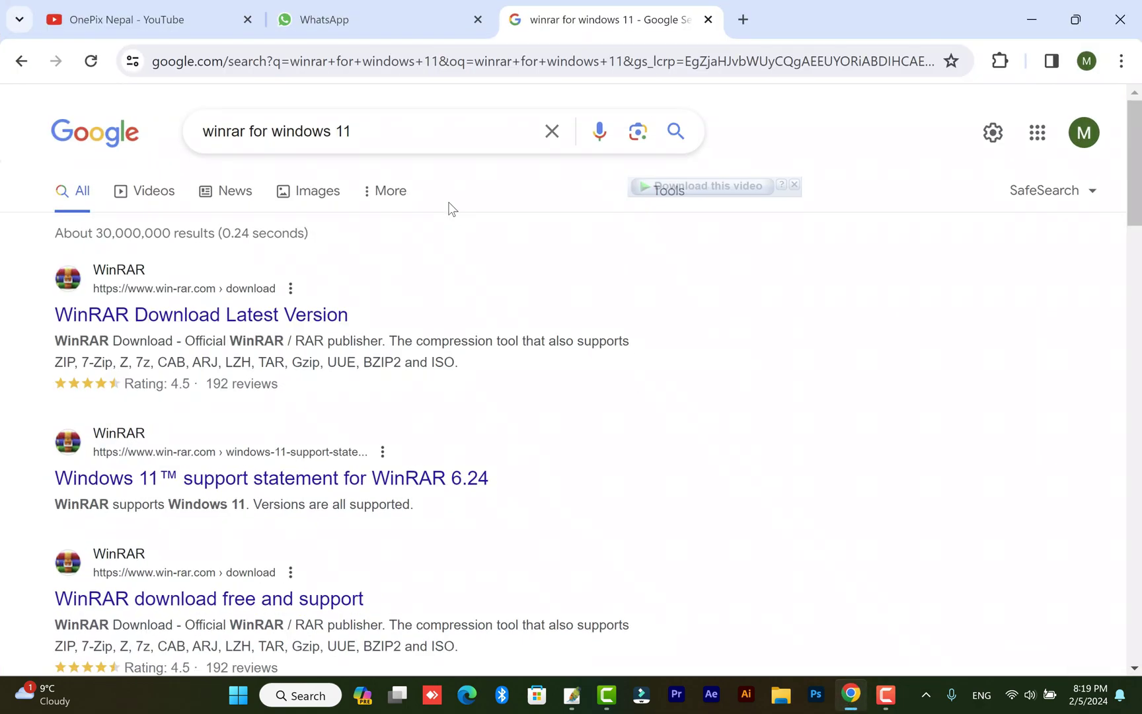
pyautogui.click(169, 16)
pyautogui.click(329, 403)
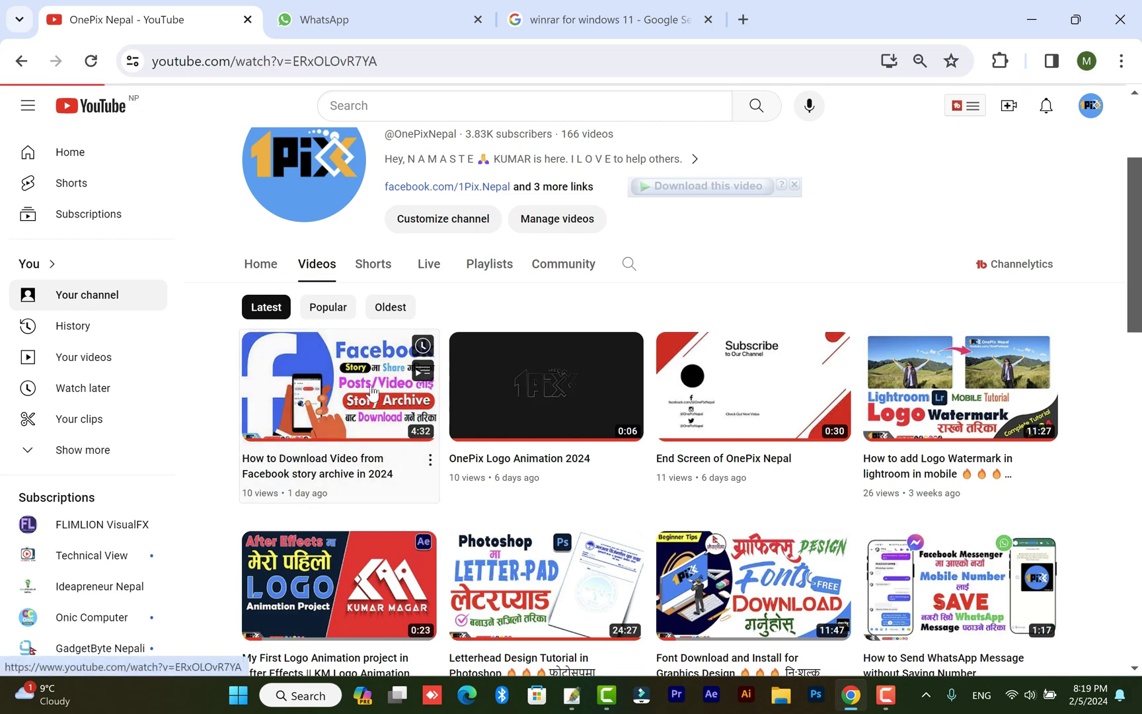
pyautogui.click(50, 553)
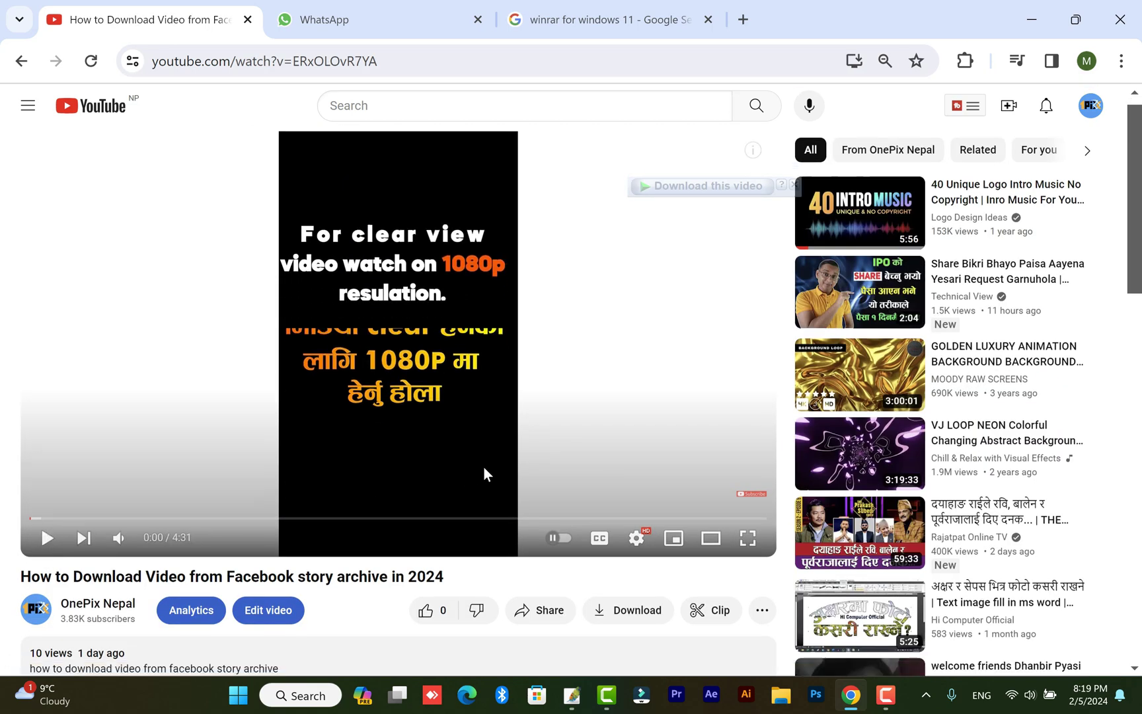
pyautogui.scroll(-4, 462, 456)
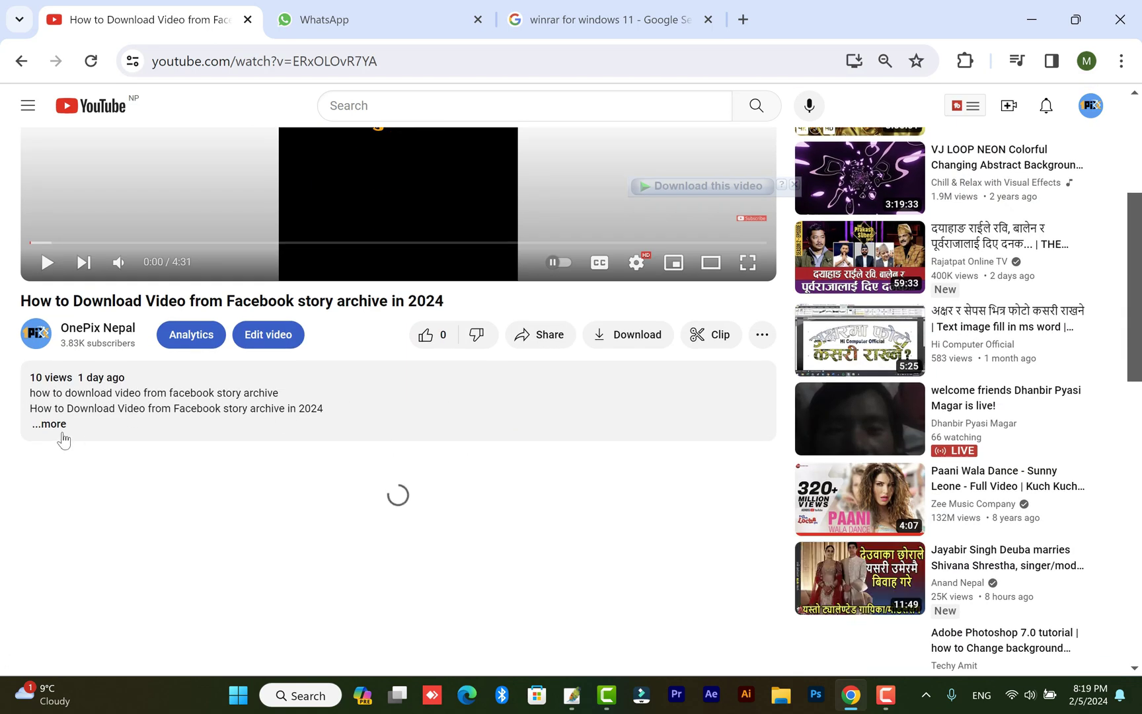
pyautogui.click(62, 428)
pyautogui.scroll(-3, 461, 509)
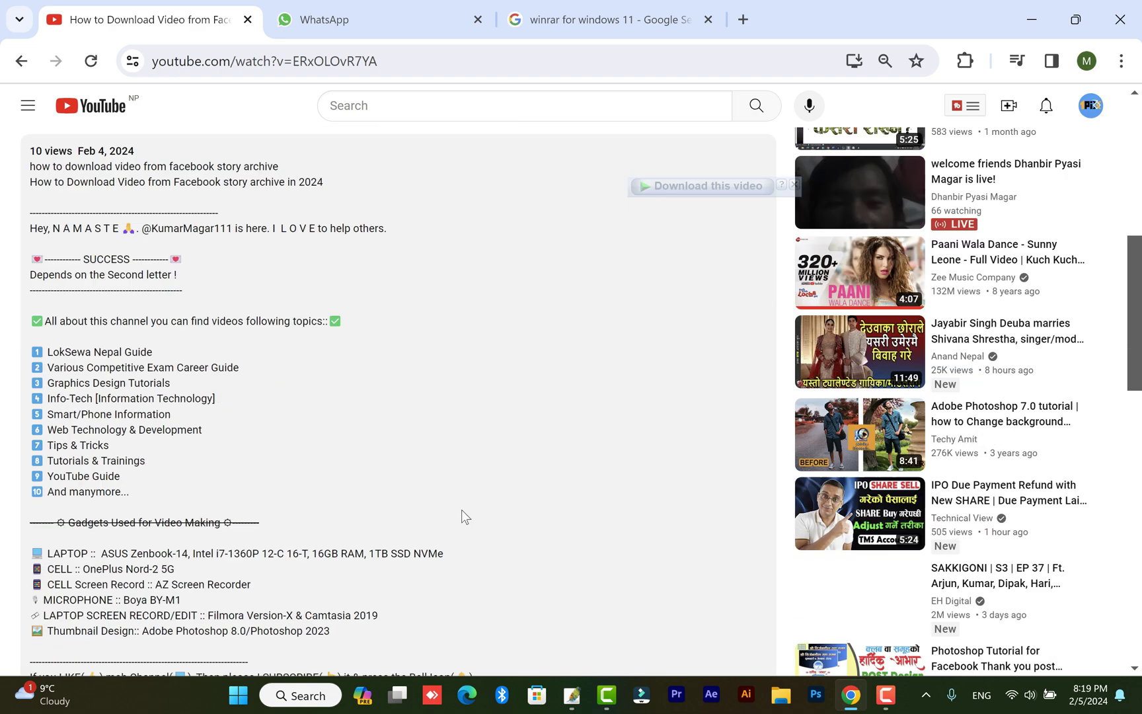
pyautogui.scroll(-4, 462, 509)
pyautogui.scroll(-3, 461, 509)
pyautogui.scroll(-1, 461, 508)
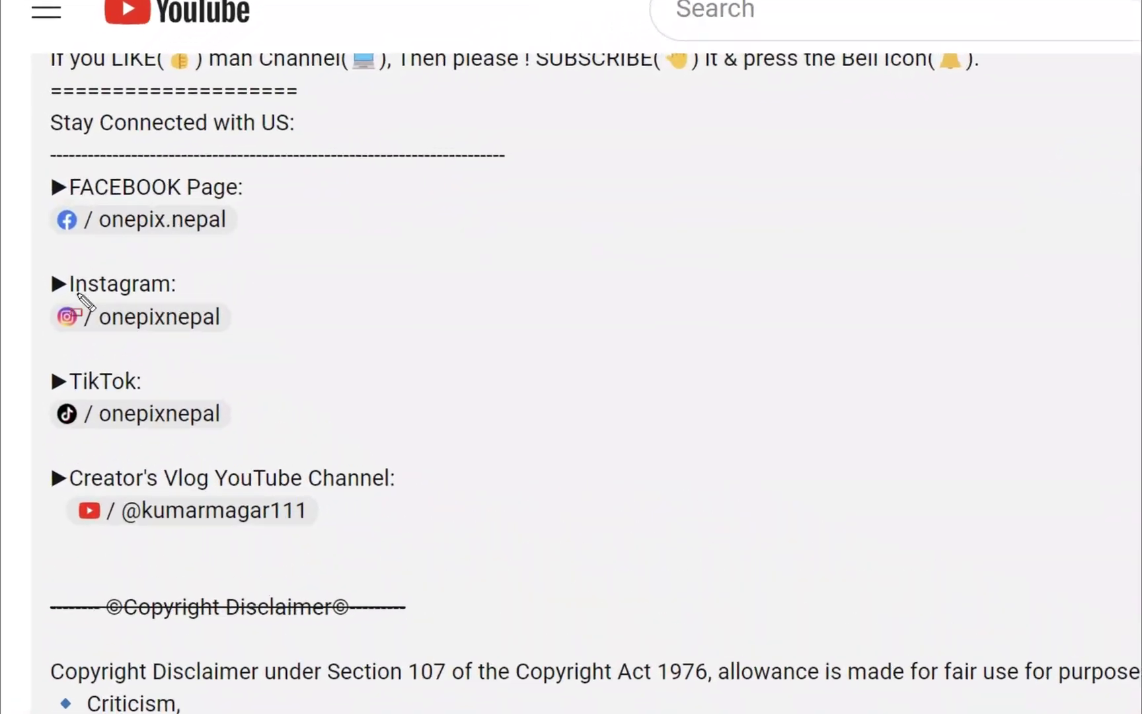
# Go from the video to the OnePix Nepal channel page and pause its featured video
pyautogui.moveTo(68, 326); pyautogui.dragTo(504, 497)
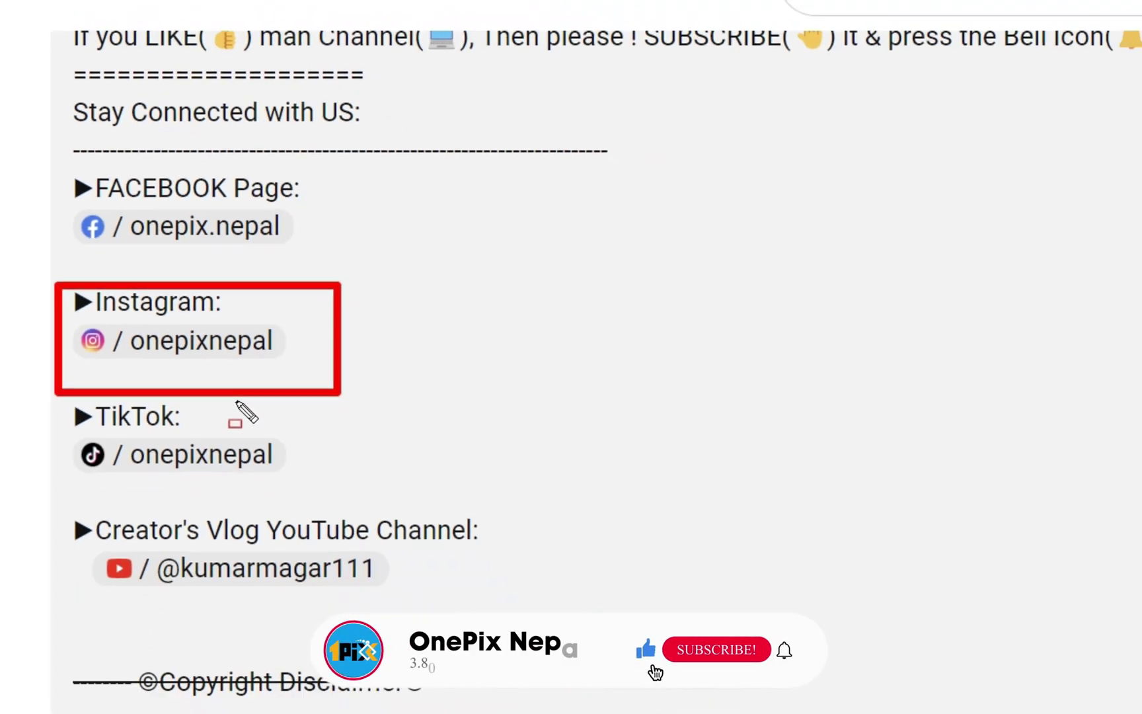
pyautogui.scroll(5, 517, 324)
pyautogui.scroll(10, 517, 324)
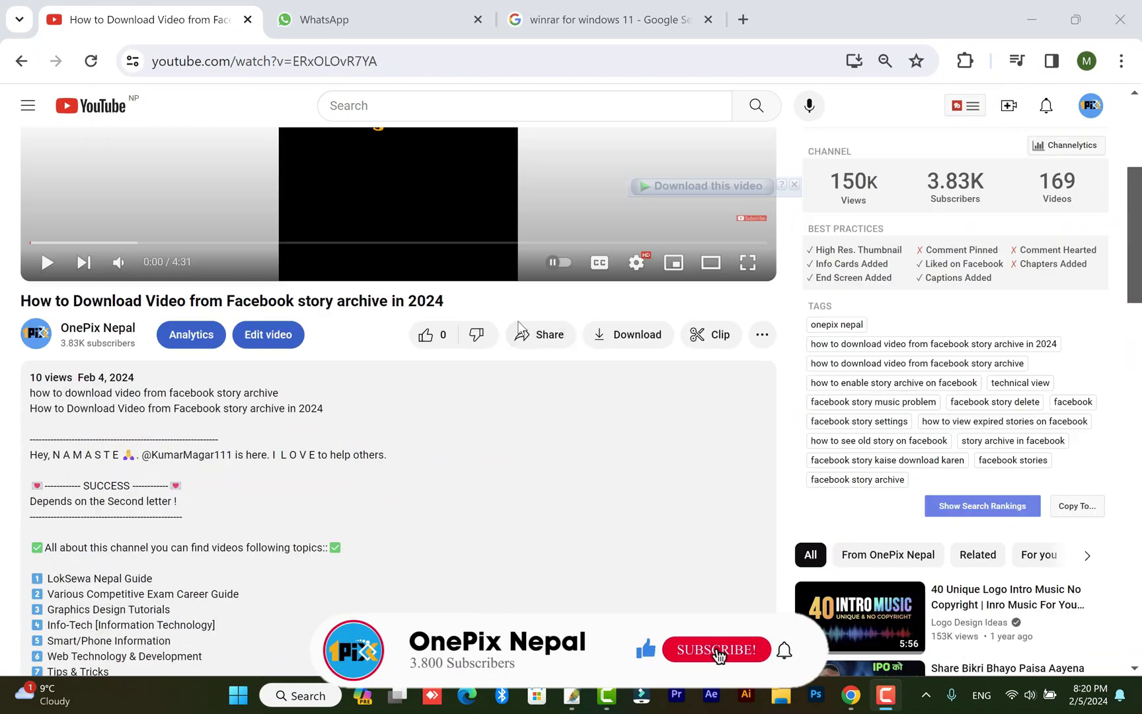
pyautogui.moveTo(335, 471)
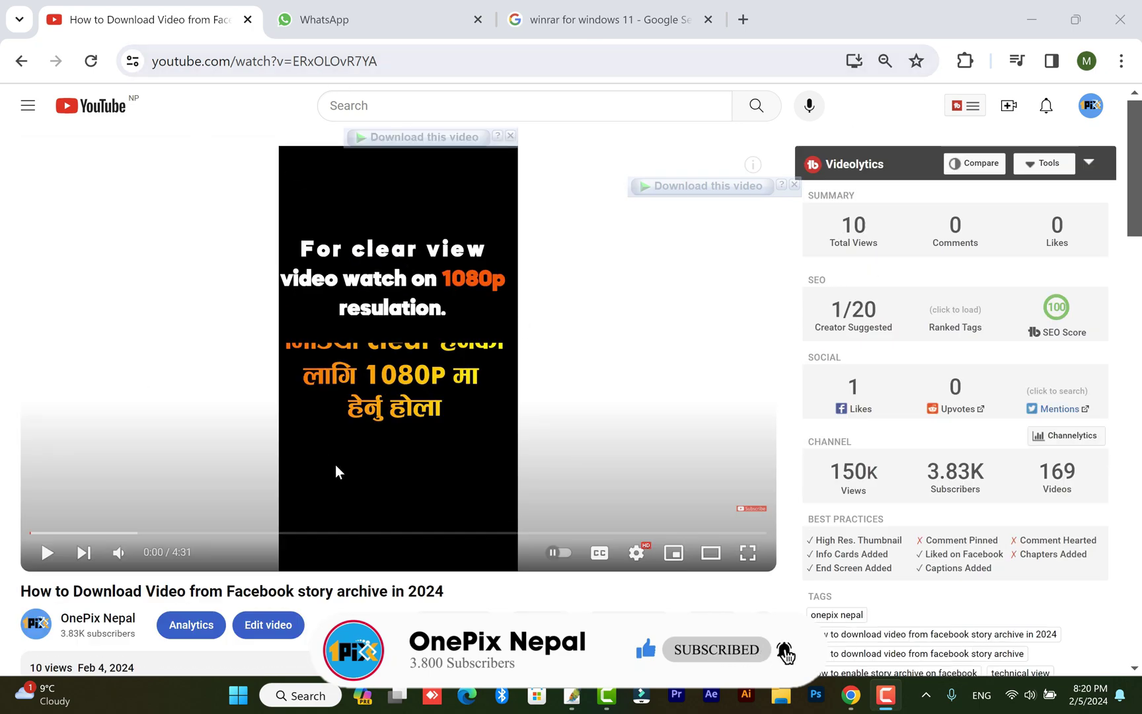
pyautogui.scroll(-5, 337, 470)
pyautogui.click(112, 332)
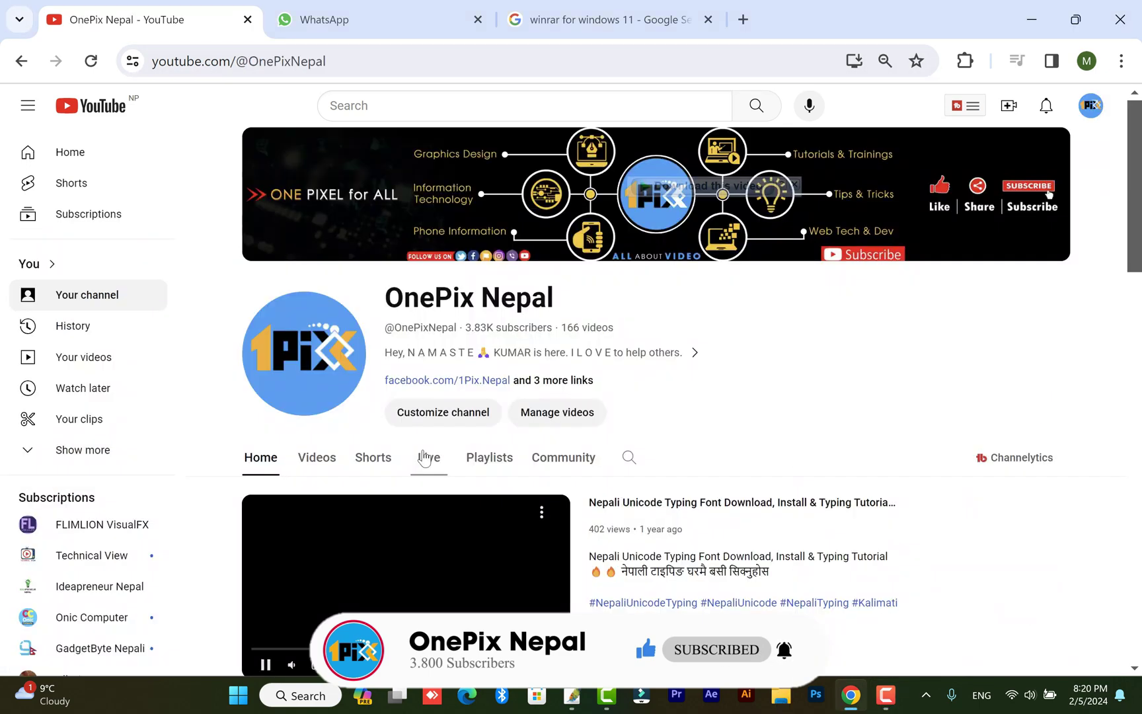
pyautogui.scroll(-2, 424, 458)
pyautogui.click(264, 568)
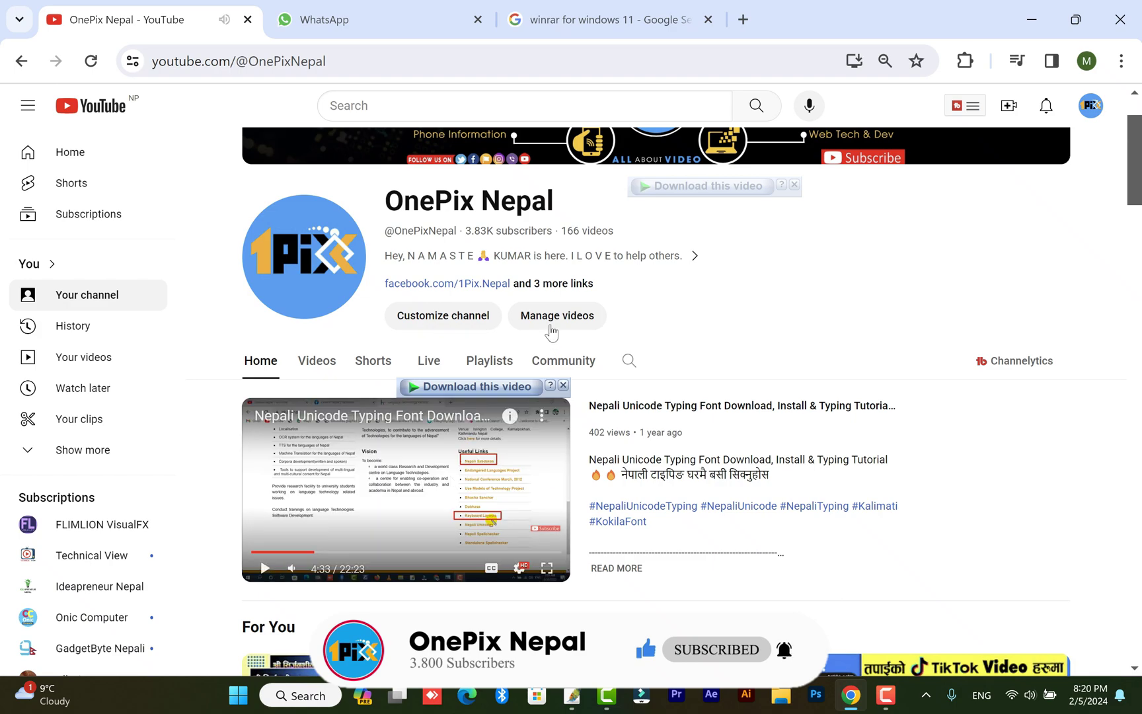